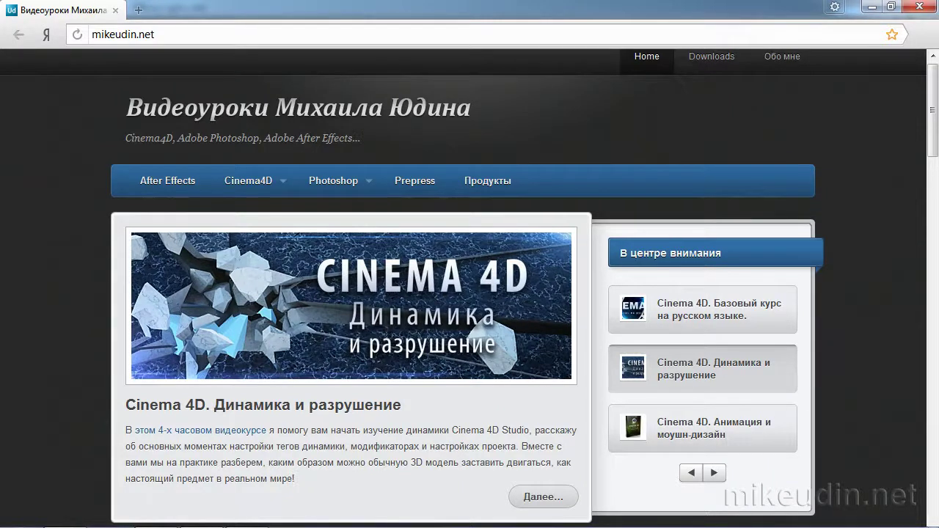
Leave the mikeudin.net course page for the Cinema 4D scene with the cube, dodecahedron and pyramid
left_click(246, 523)
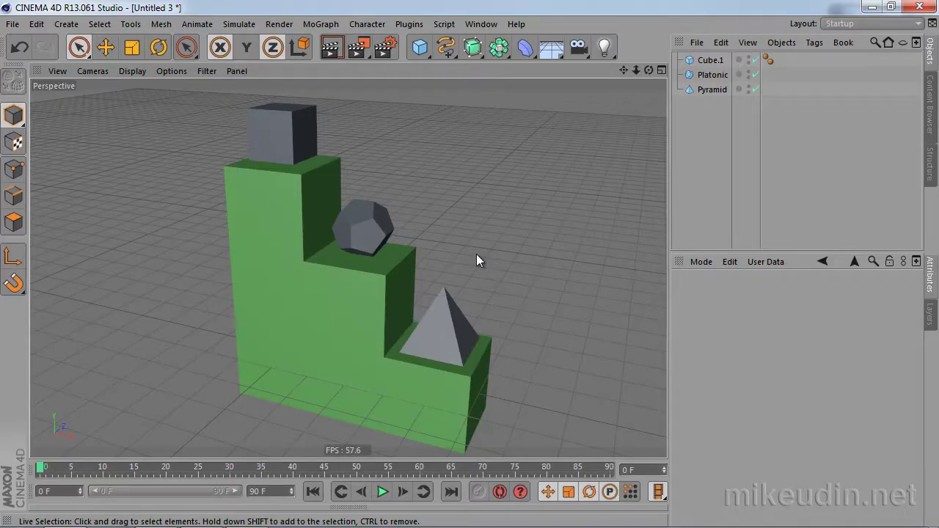
Pick out the cube, dodecahedron and pyramid on the green steps, orbiting the viewport
left_click(285, 147)
left_click(371, 235)
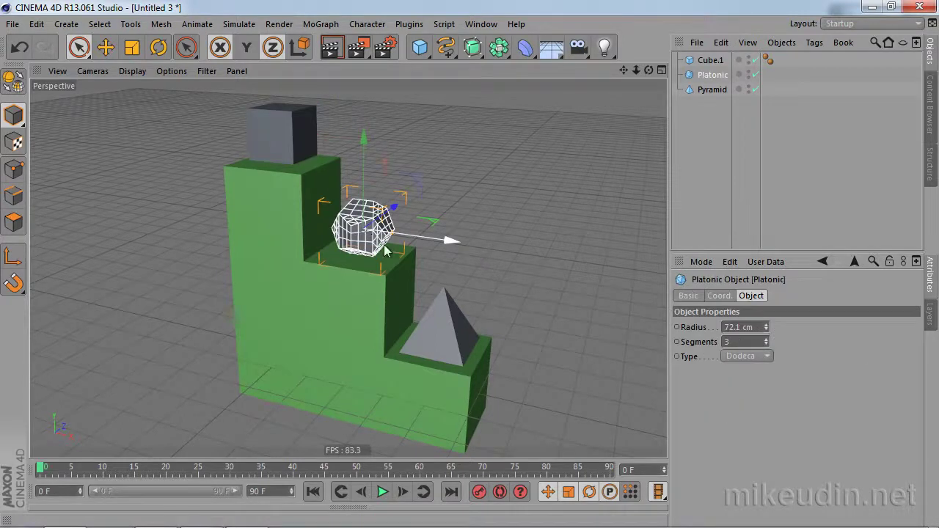
left_click(443, 331)
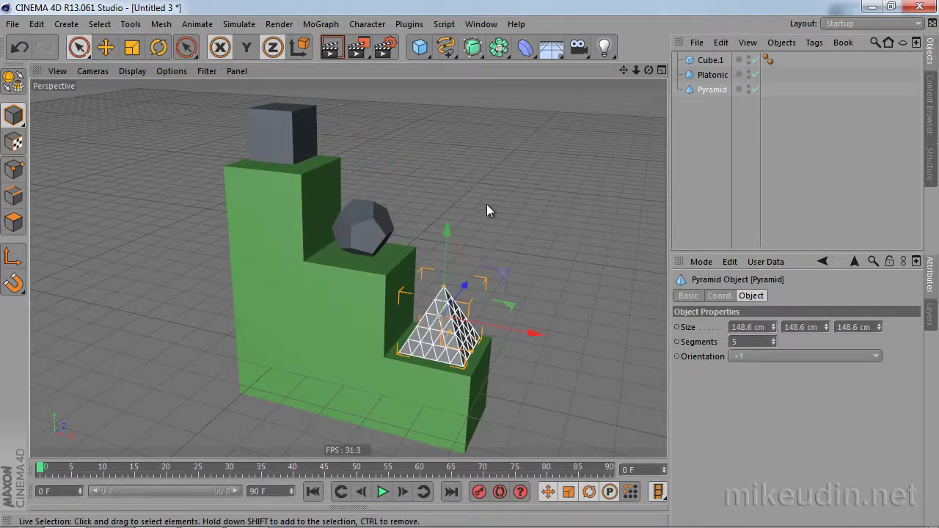
left_click(271, 137)
mouse_move(376, 191)
left_mouse_down("alt")
mouse_move(370, 157)
mouse_move(386, 213)
mouse_move(384, 277)
left_mouse_up("alt")
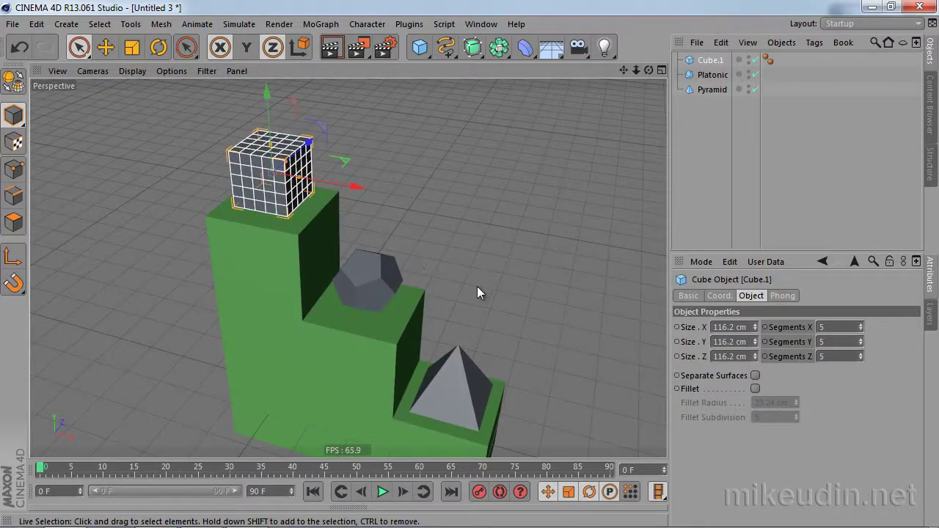
mouse_move(477, 286)
left_mouse_down("alt")
mouse_move(440, 224)
mouse_move(457, 222)
left_mouse_up("alt")
left_click_drag(437, 266, 448, 289, "alt")
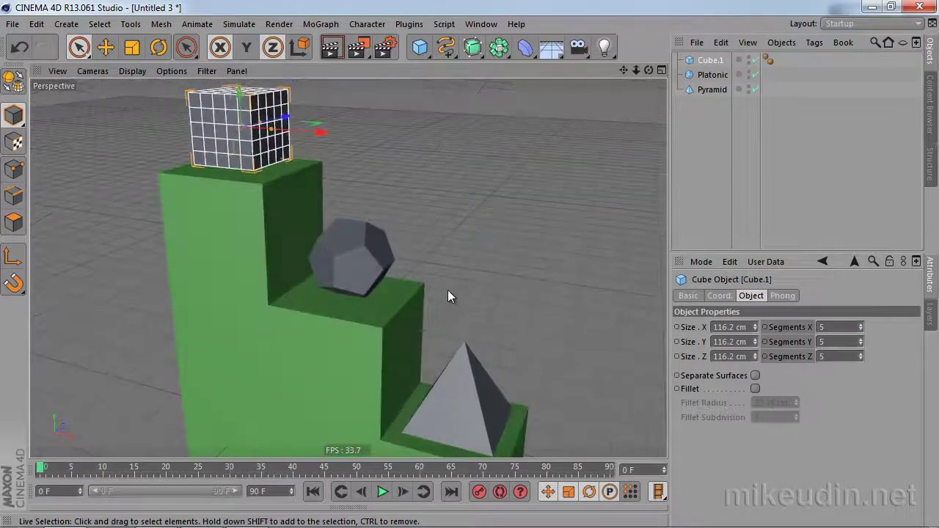
left_click(353, 258)
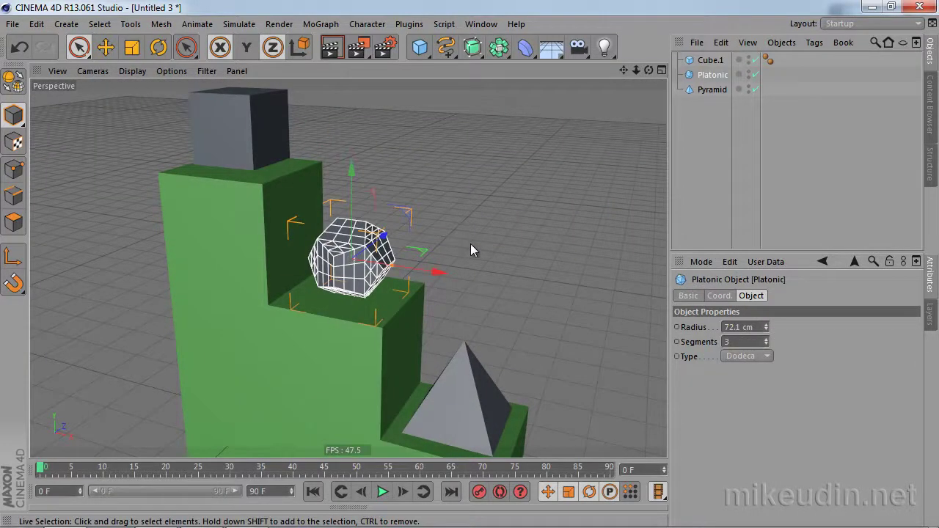
left_click(713, 145)
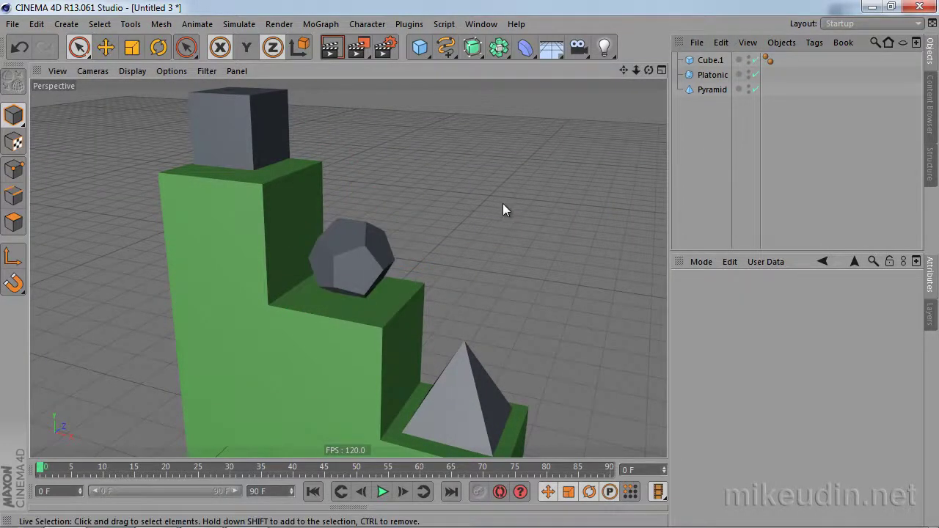
left_click_drag(503, 203, 462, 192, "alt")
Make Cube.1, Platonic and Pyramid editable polygon objects, then deselect them
left_click_drag(703, 126, 699, 58)
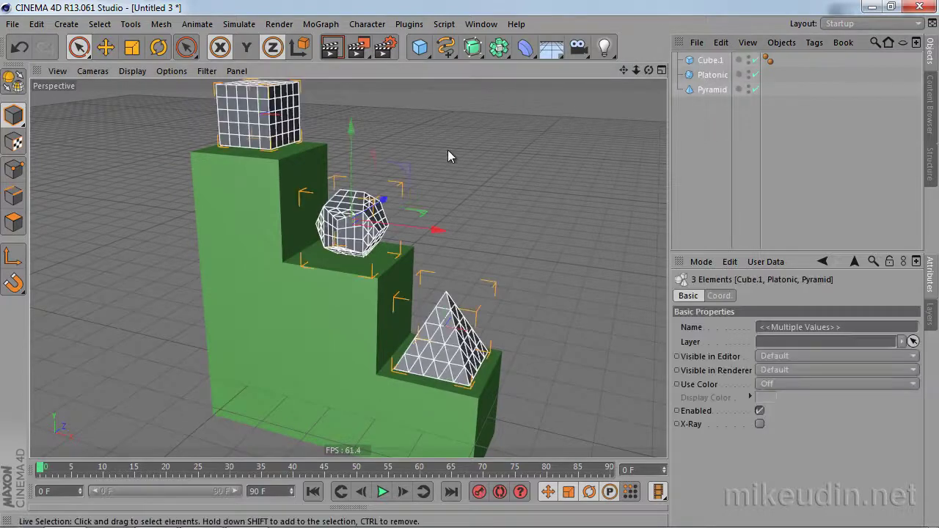
left_click(13, 80)
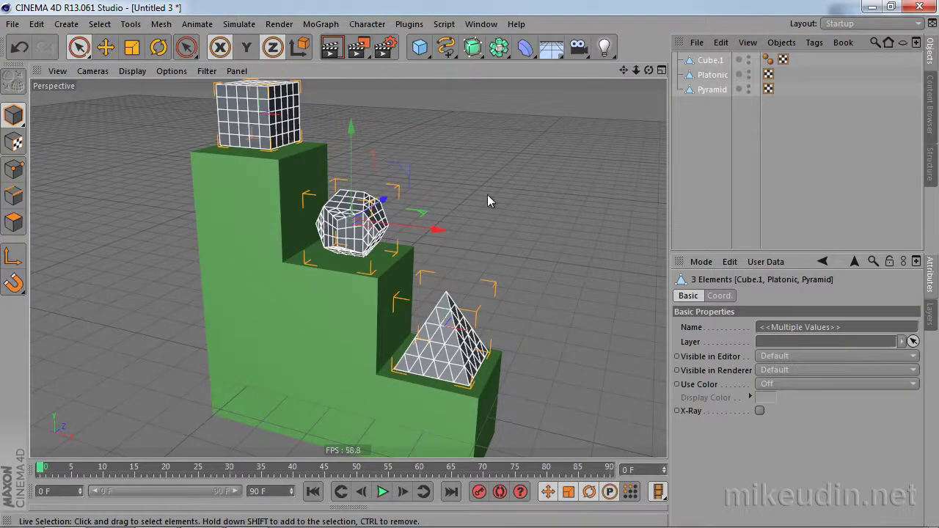
left_click(701, 191)
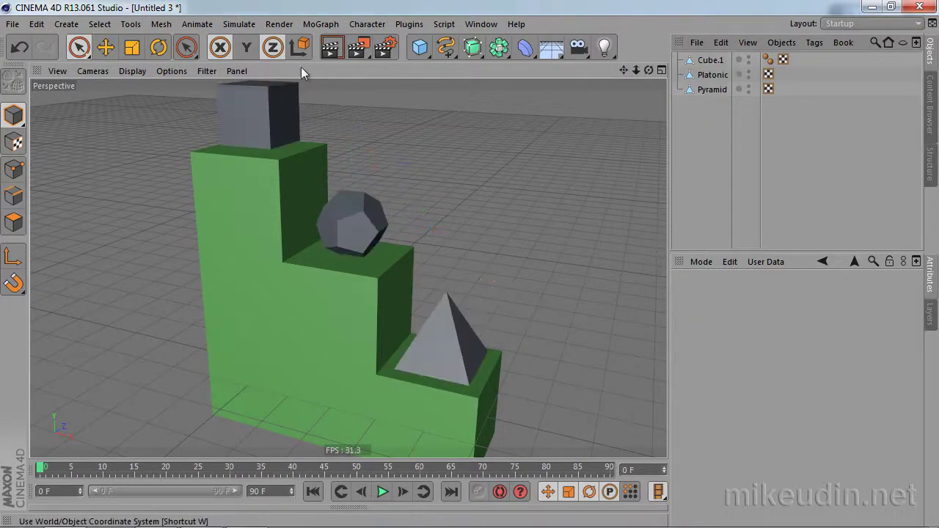
Add a Null object and rename it Xpresso
left_click(420, 52)
left_click(486, 68)
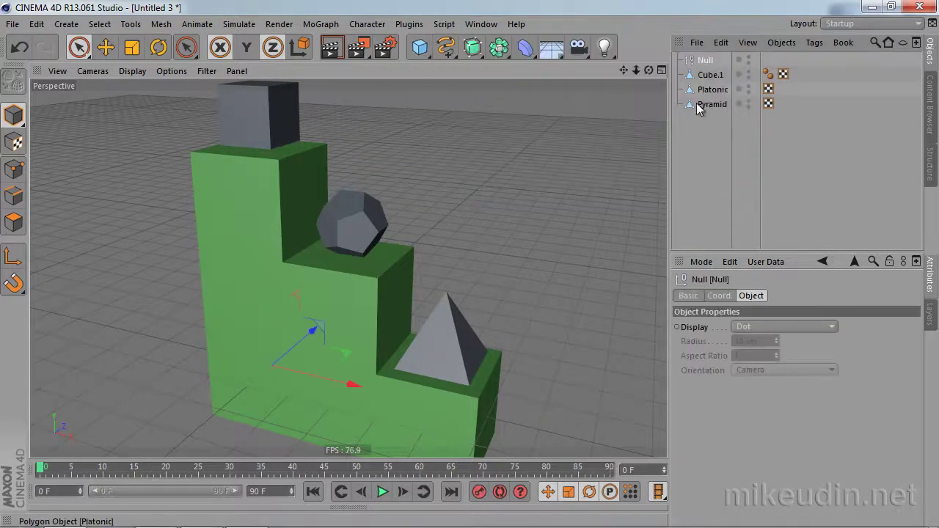
double_click(706, 60)
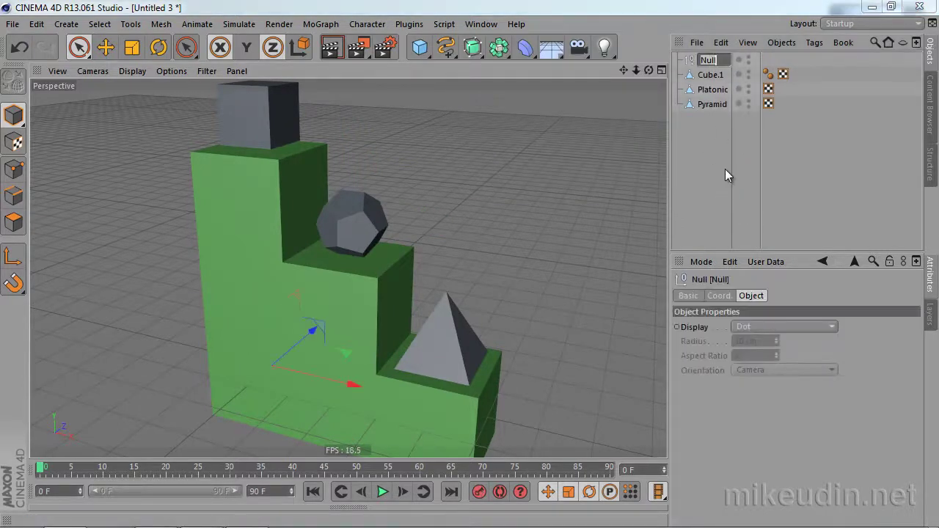
type("preso")
type("so")
key("Return")
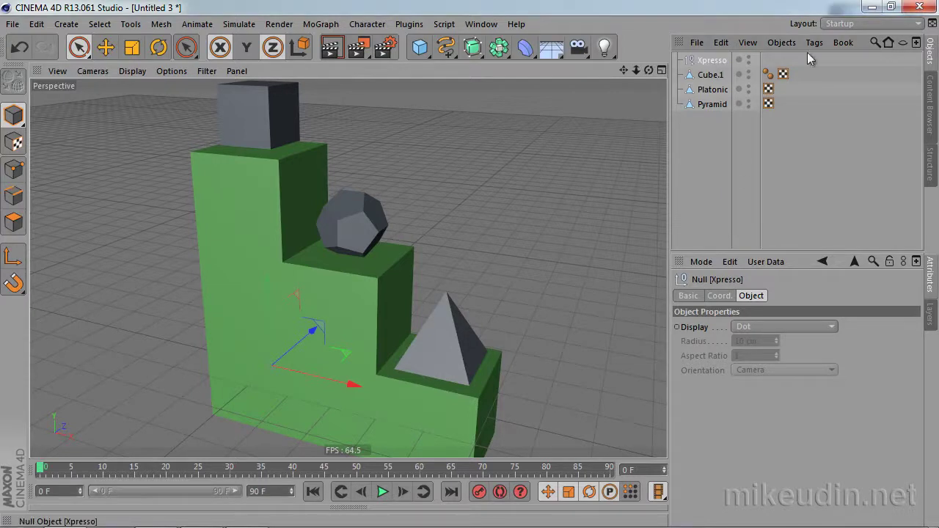
Give the Xpresso null an XPresso tag and place a PBlurp node in its graph
left_click(814, 42)
mouse_move(849, 64)
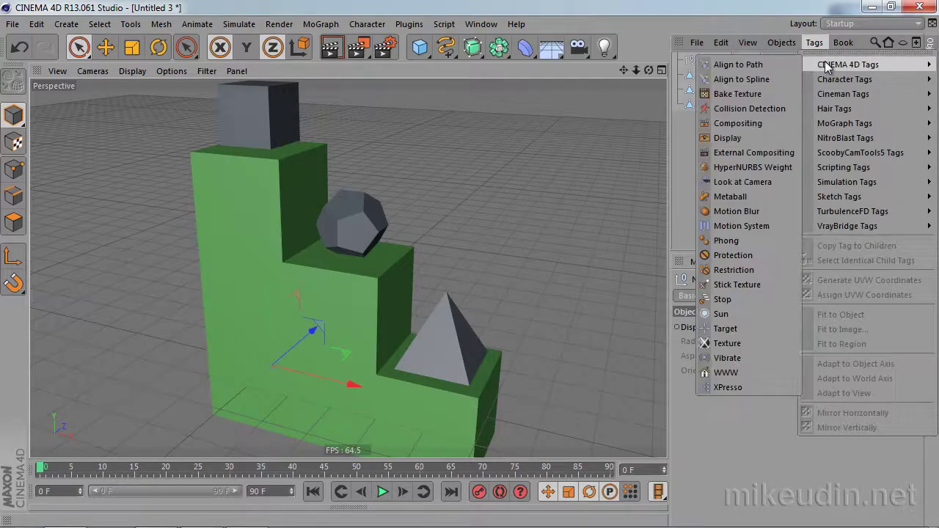
left_click(764, 386)
left_click_drag(410, 97, 424, 88)
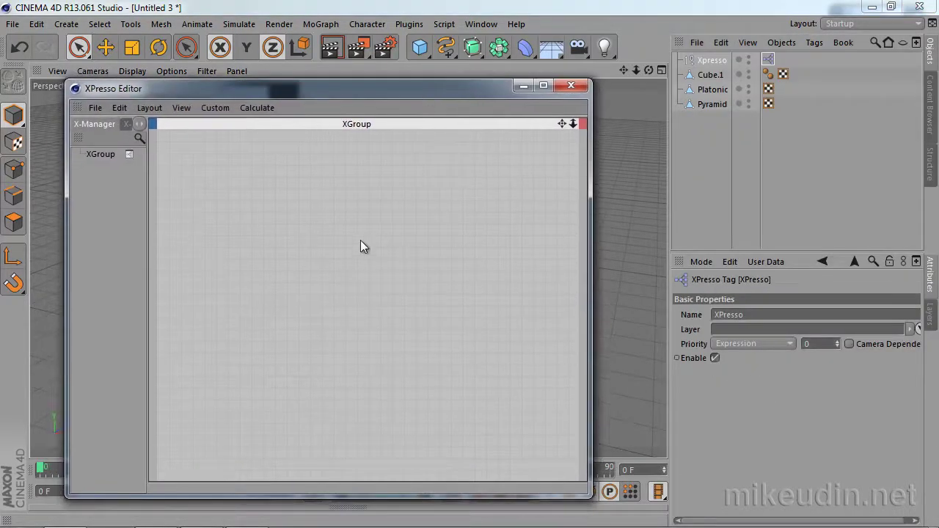
right_click(283, 197)
mouse_move(327, 205)
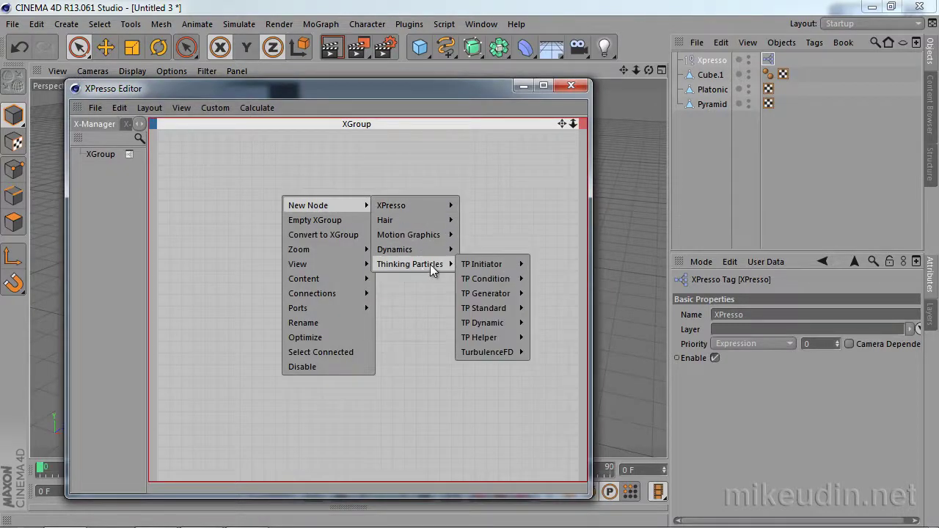
mouse_move(486, 293)
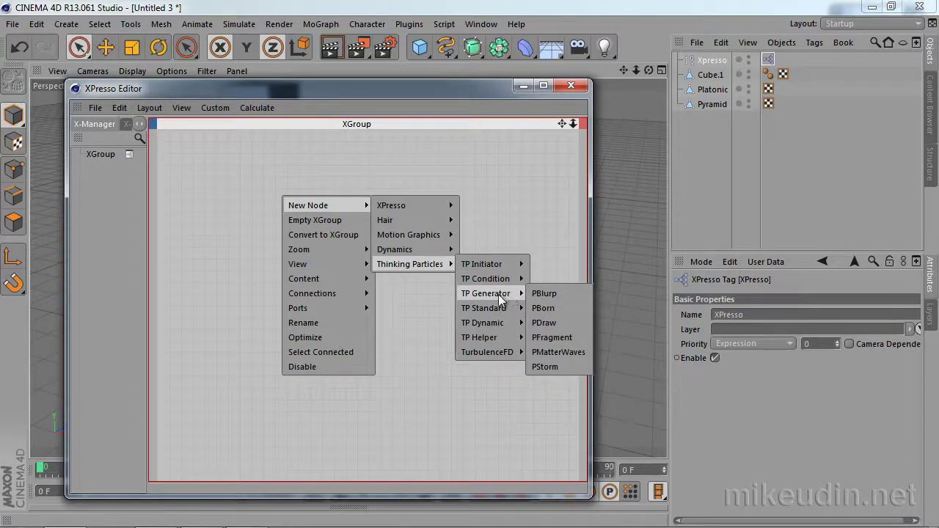
left_click(574, 294)
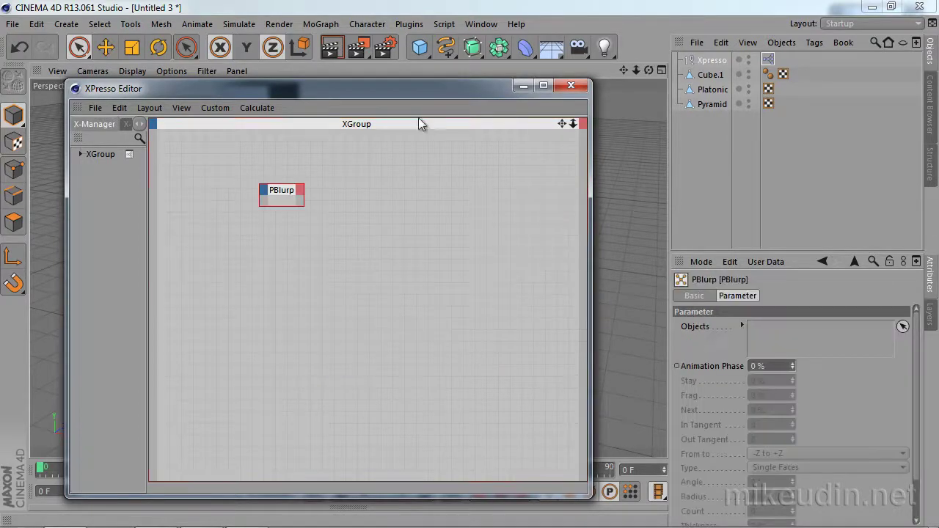
left_click_drag(414, 92, 421, 72)
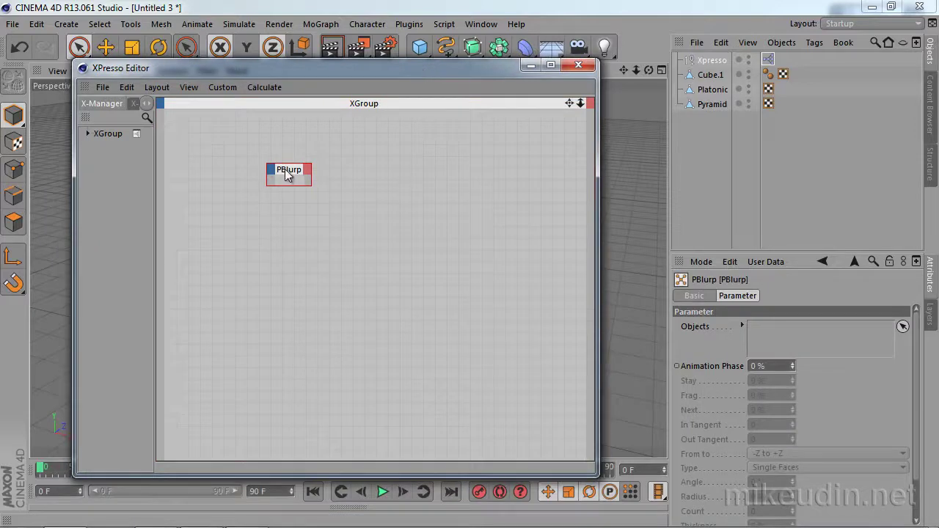
left_click_drag(284, 173, 300, 197)
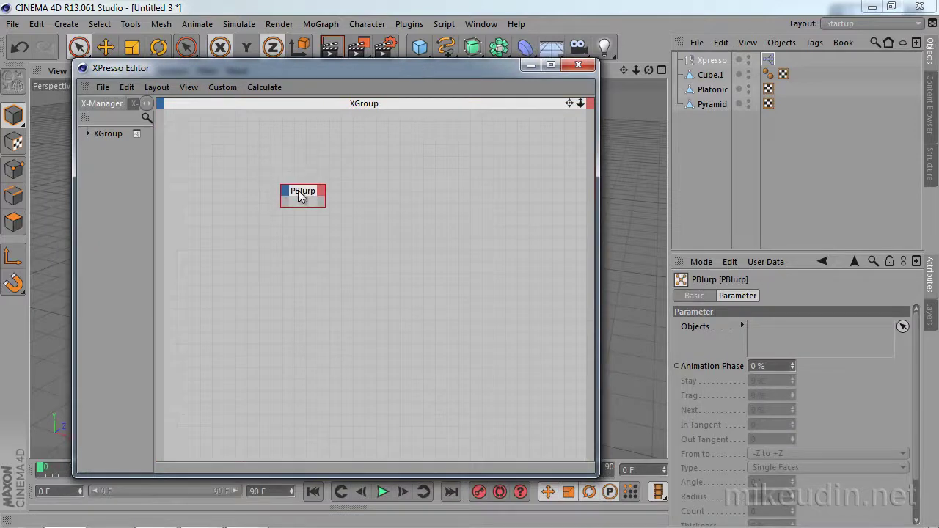
Show the PBlurp node's attributes in a separate floating window named PBlurp
right_click(729, 279)
left_click(767, 289)
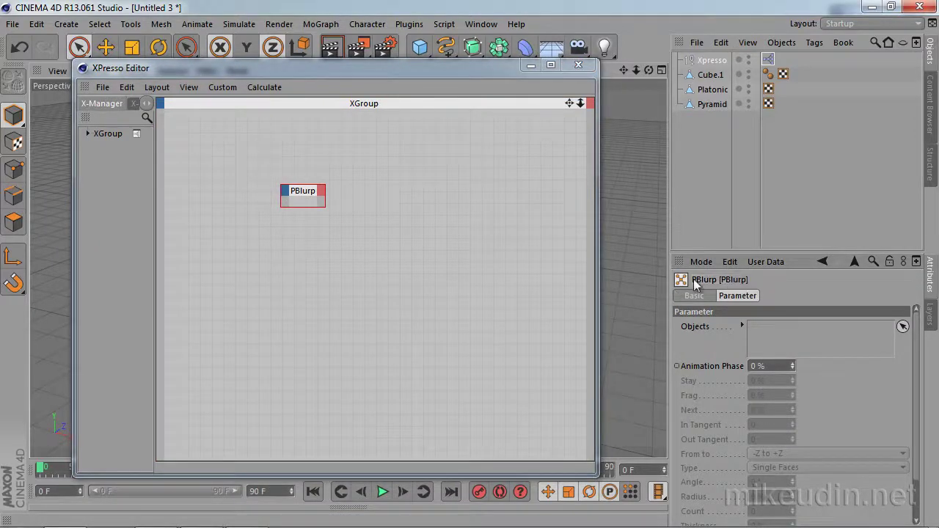
left_click(916, 262)
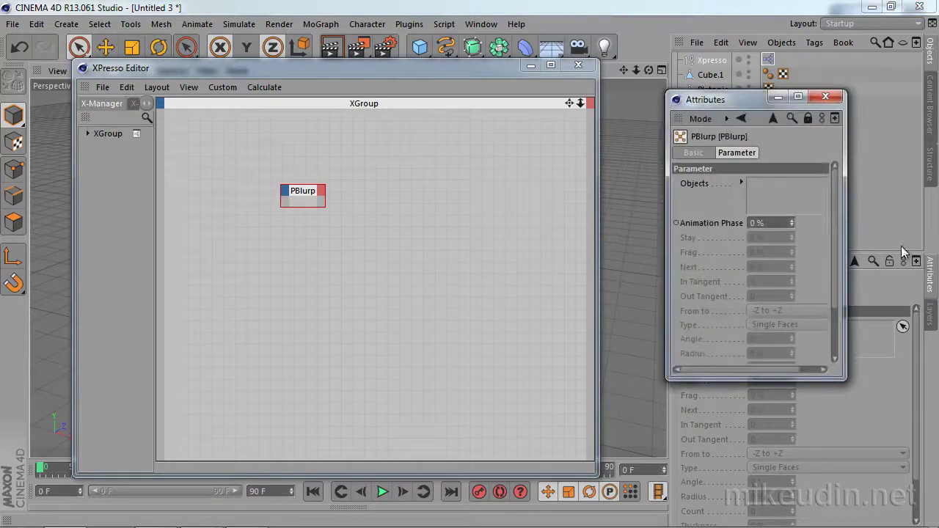
mouse_move(723, 109)
left_mouse_down()
mouse_move(720, 101)
mouse_move(389, 77)
left_mouse_up()
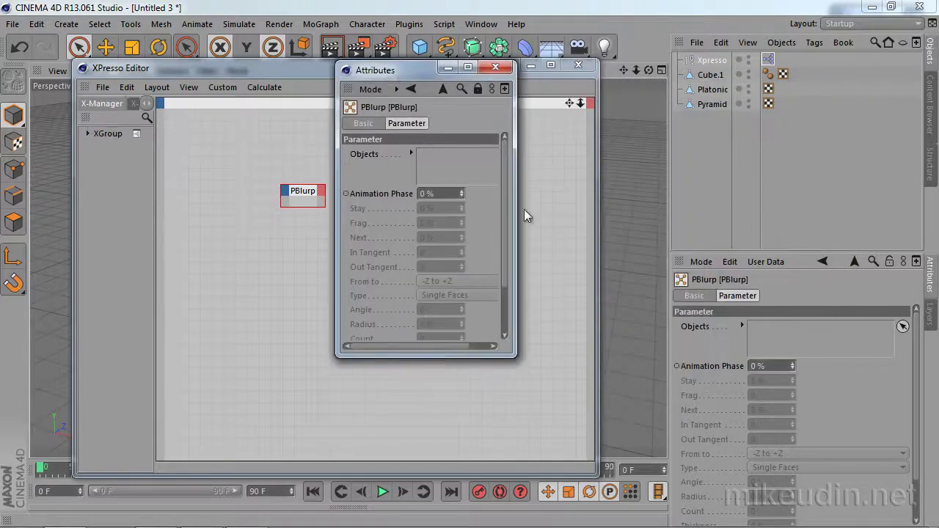
left_click_drag(513, 355, 613, 394)
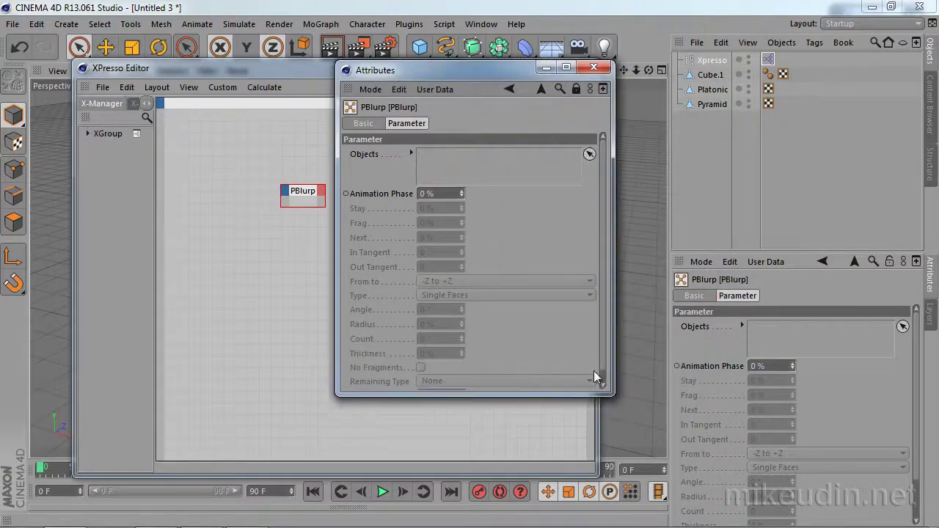
left_click(349, 94)
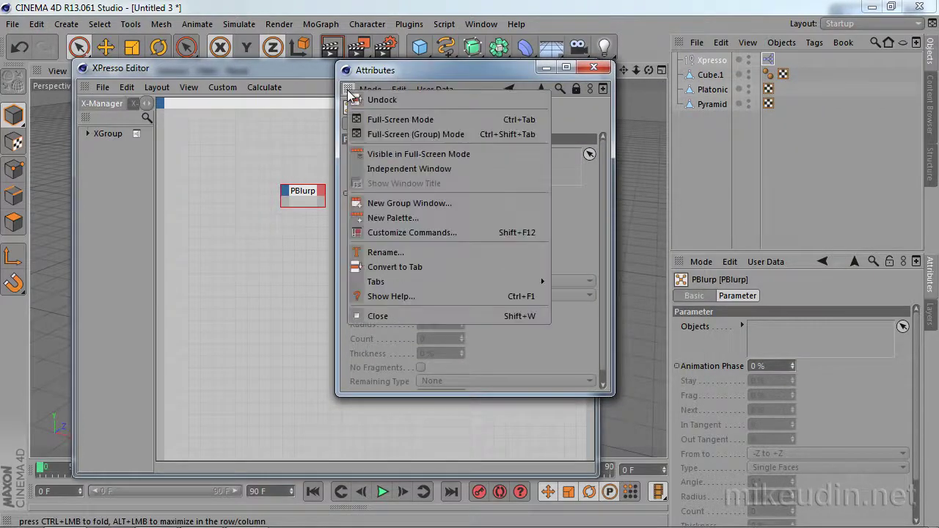
left_click(450, 255)
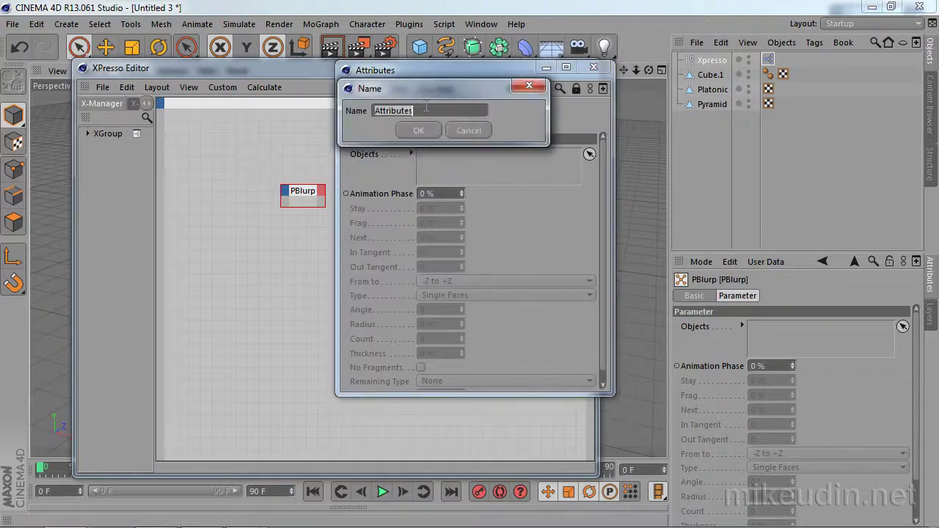
type("PBlurp [PBlurp]")
left_click_drag(454, 110, 406, 110)
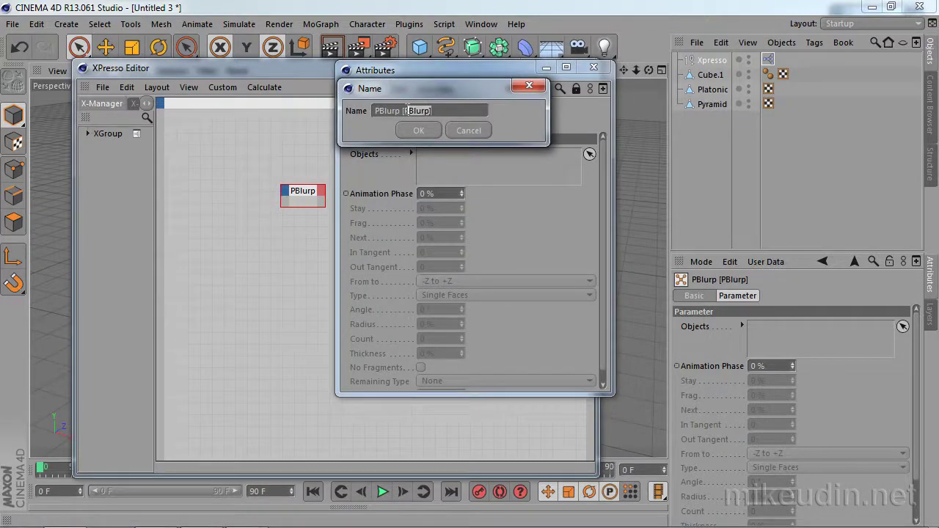
key("BackSpace")
key("BackSpace")
left_click(432, 127)
Dock the PBlurp window as a tab beside Attributes and close the XPresso Editor
mouse_move(446, 77)
left_mouse_down()
mouse_move(463, 78)
mouse_move(426, 72)
left_mouse_up()
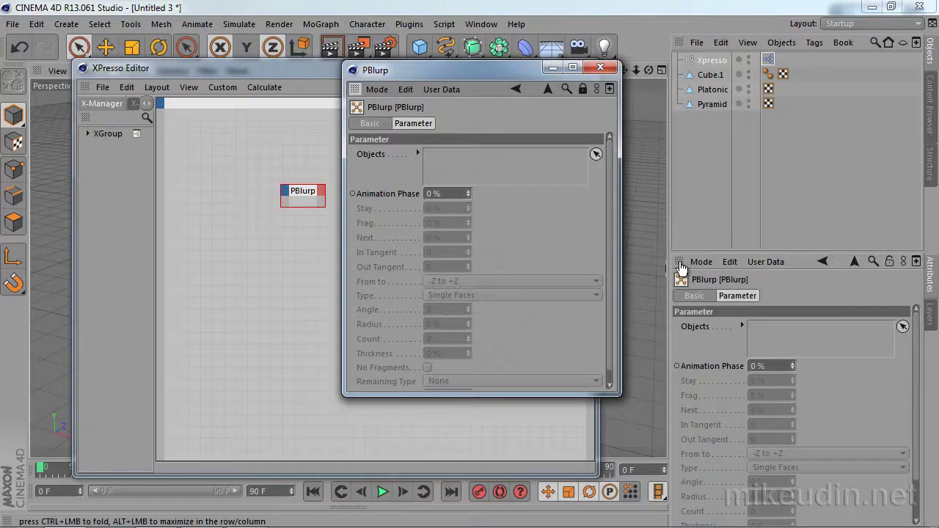
left_click_drag(682, 269, 684, 269)
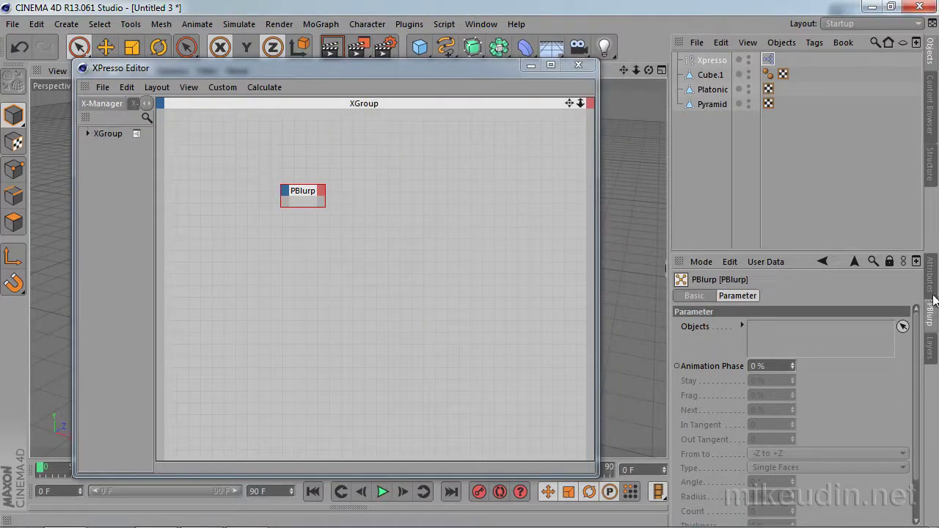
left_click_drag(503, 66, 490, 63)
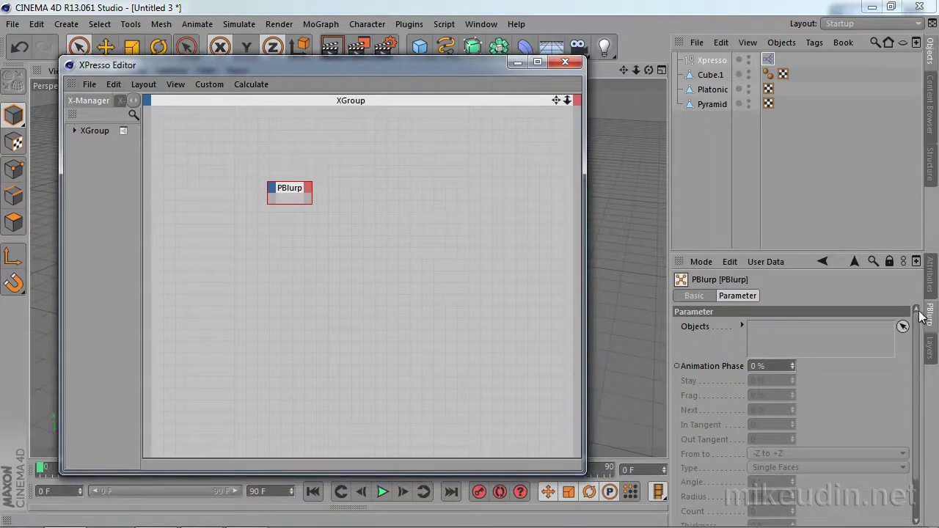
left_click(565, 62)
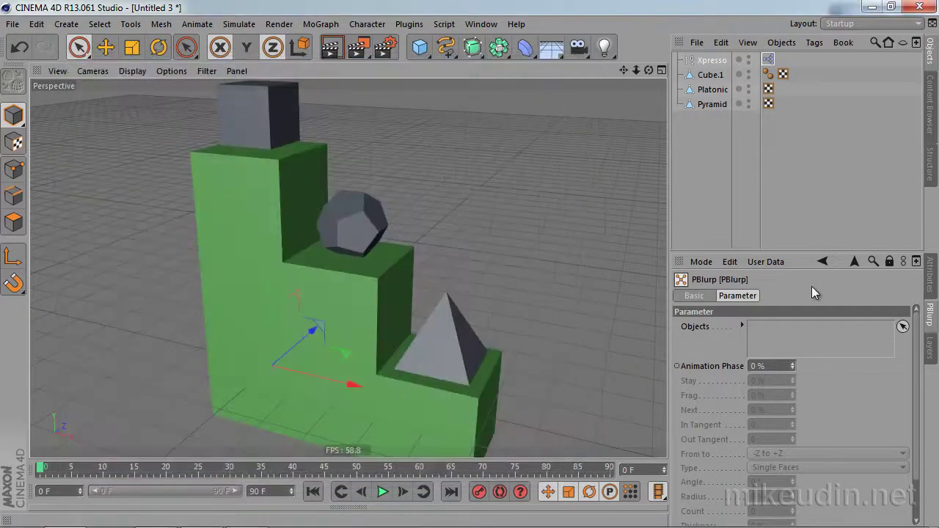
Reopen the XPresso expression and bring up the PBlurp node's parameters
double_click(768, 58)
left_click_drag(330, 83, 329, 70)
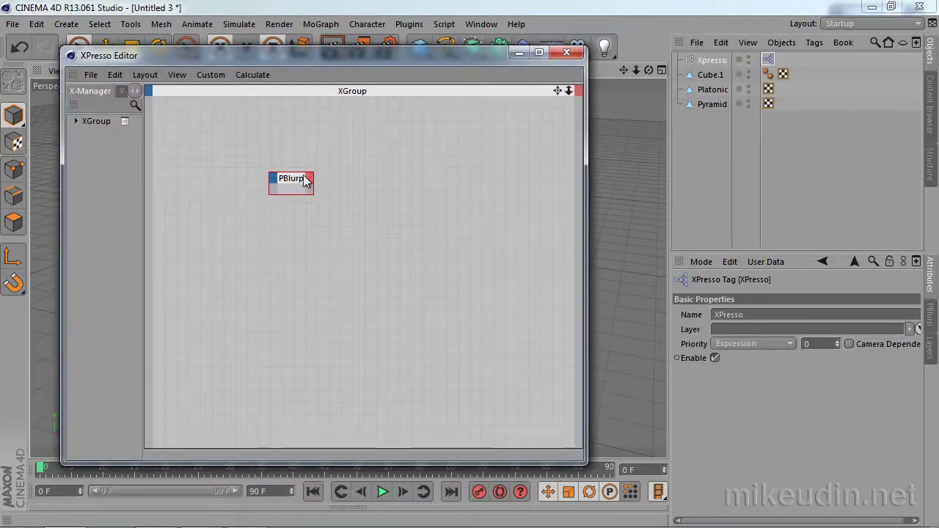
left_click(304, 183)
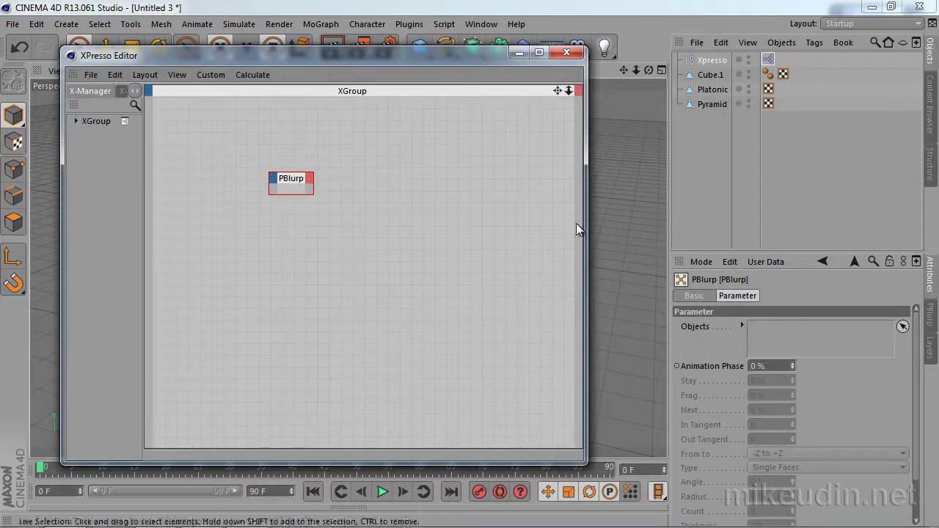
left_click(564, 52)
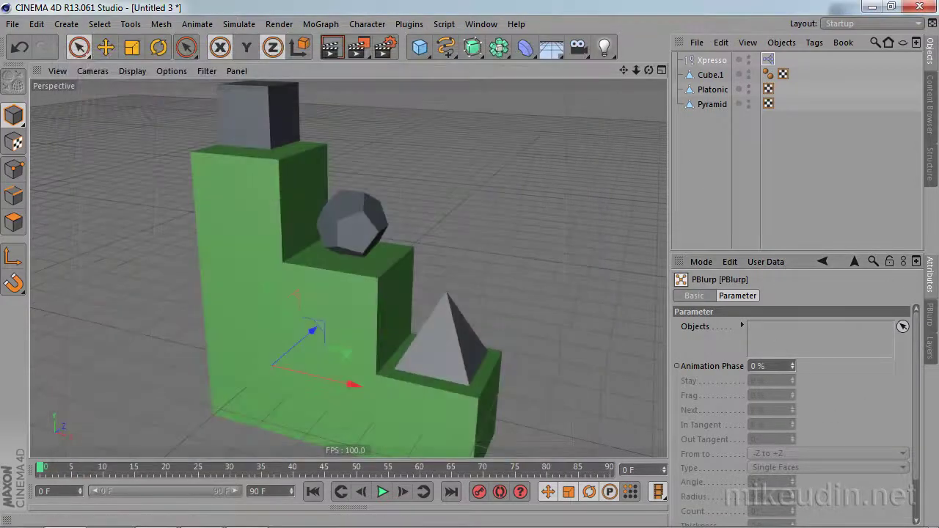
left_click(934, 326)
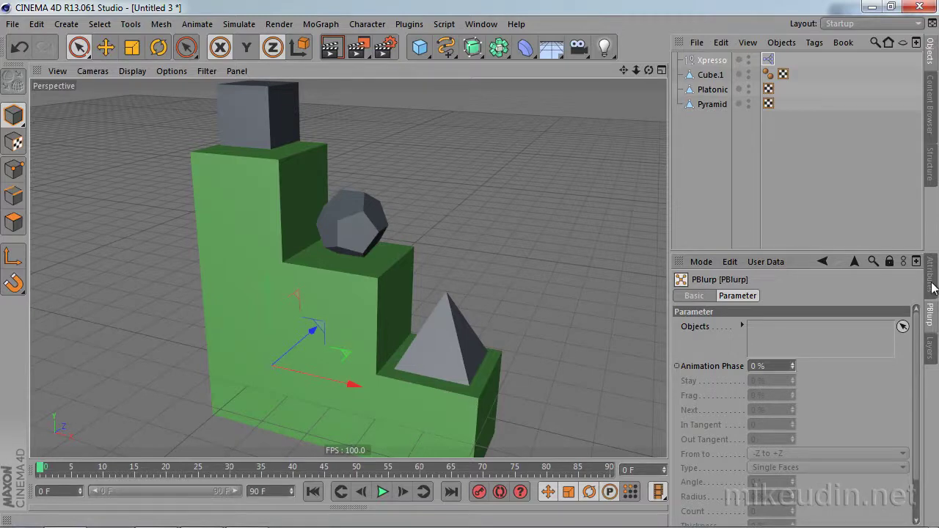
left_click(932, 287)
Drag Cube.1, Platonic and Pyramid into PBlurp's Objects list
left_click(712, 89)
left_click(711, 75)
left_click(712, 105)
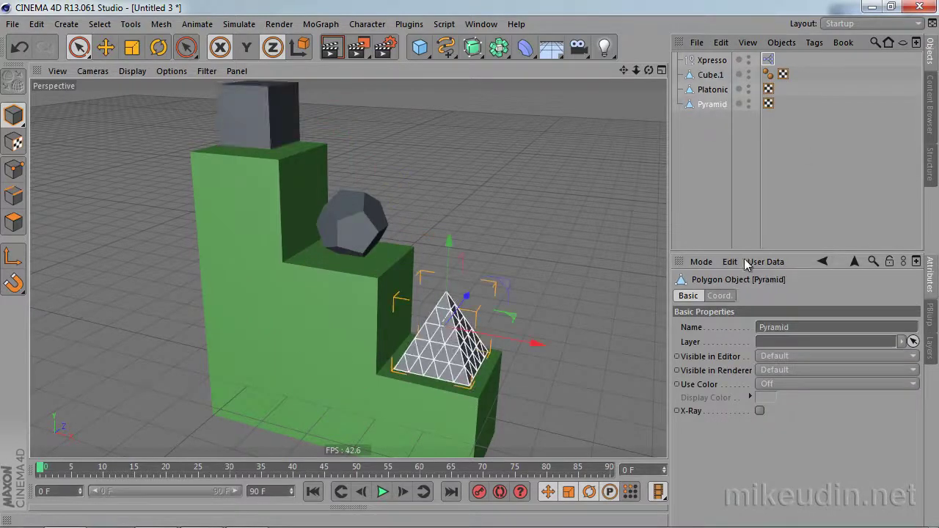
left_click(934, 320)
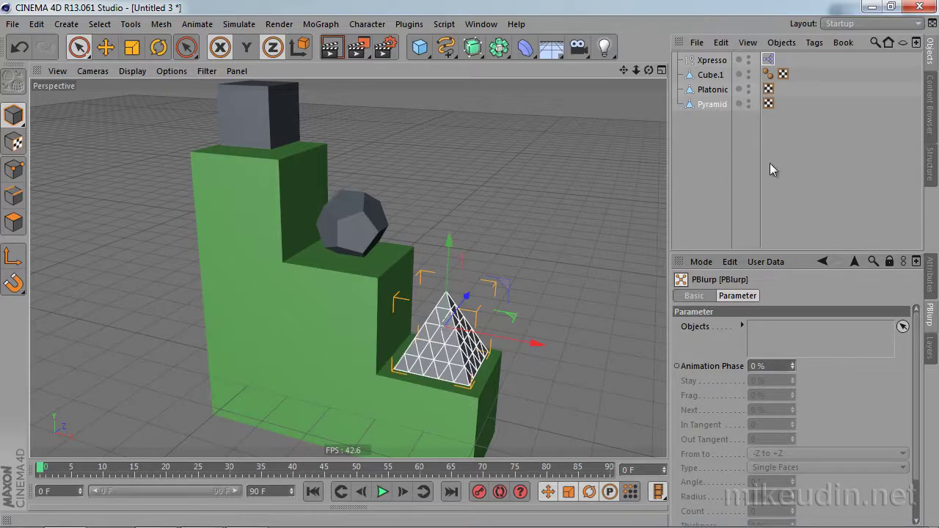
left_click_drag(726, 132, 699, 68)
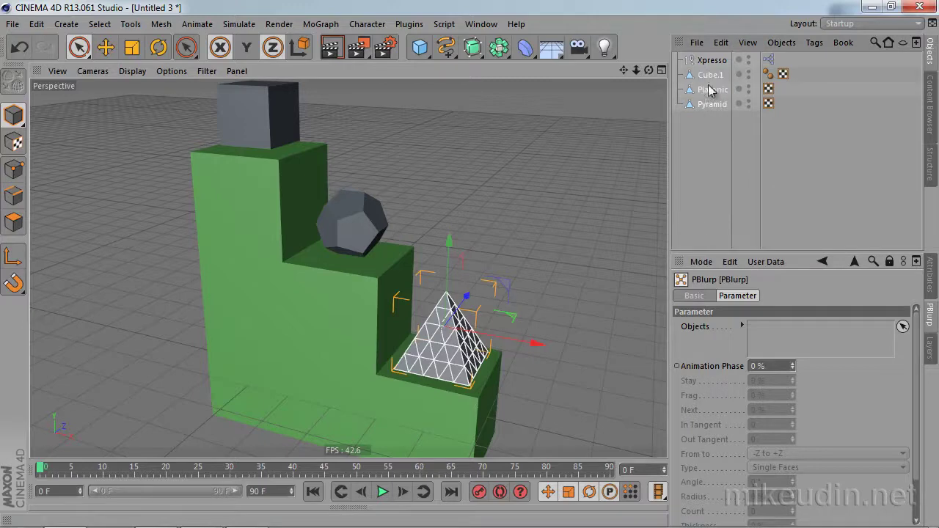
left_click_drag(712, 111, 805, 342)
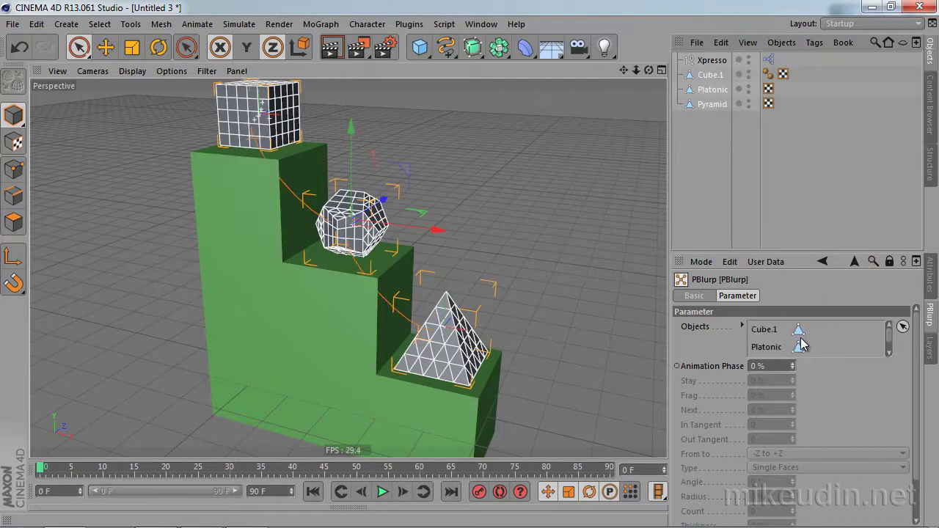
left_click_drag(793, 251, 793, 196)
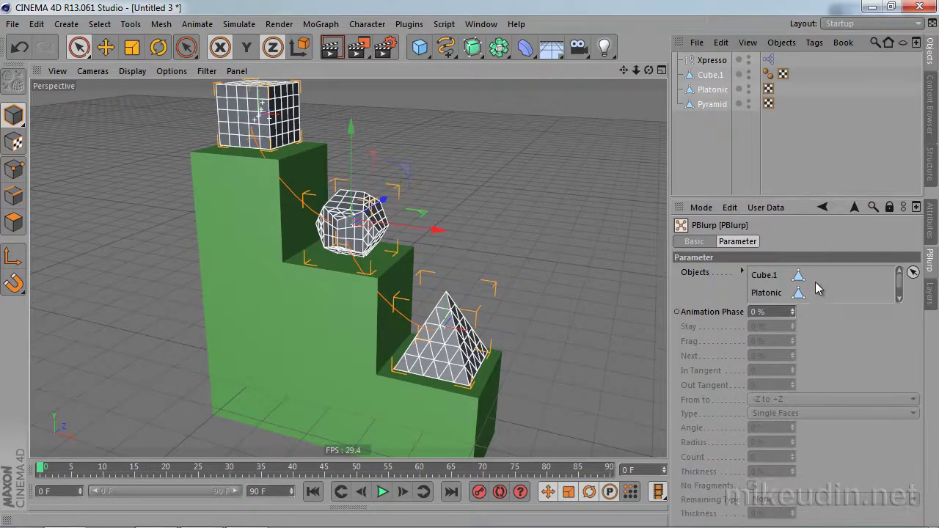
left_click(741, 272)
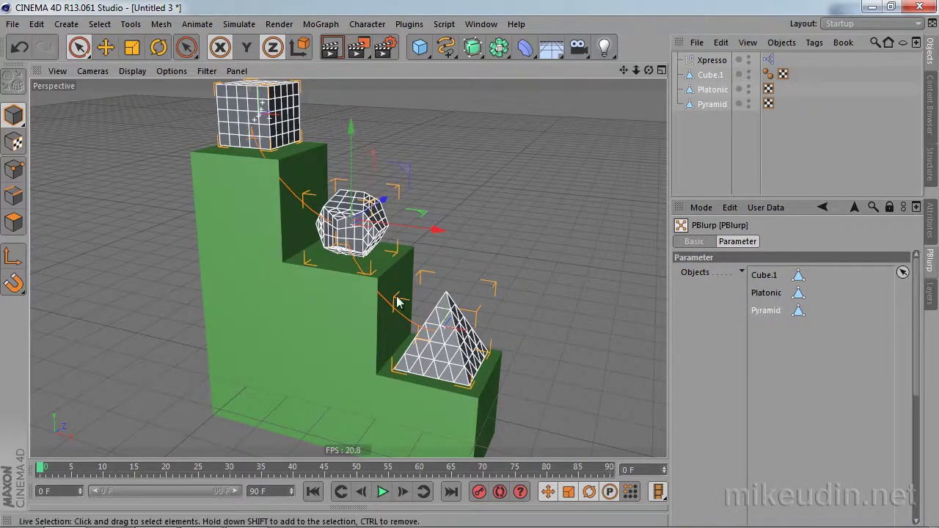
mouse_move(364, 281)
left_mouse_down("alt")
mouse_move(504, 259)
mouse_move(287, 195)
mouse_move(384, 262)
mouse_move(371, 242)
mouse_move(243, 185)
mouse_move(481, 291)
mouse_move(528, 286)
left_mouse_up("alt")
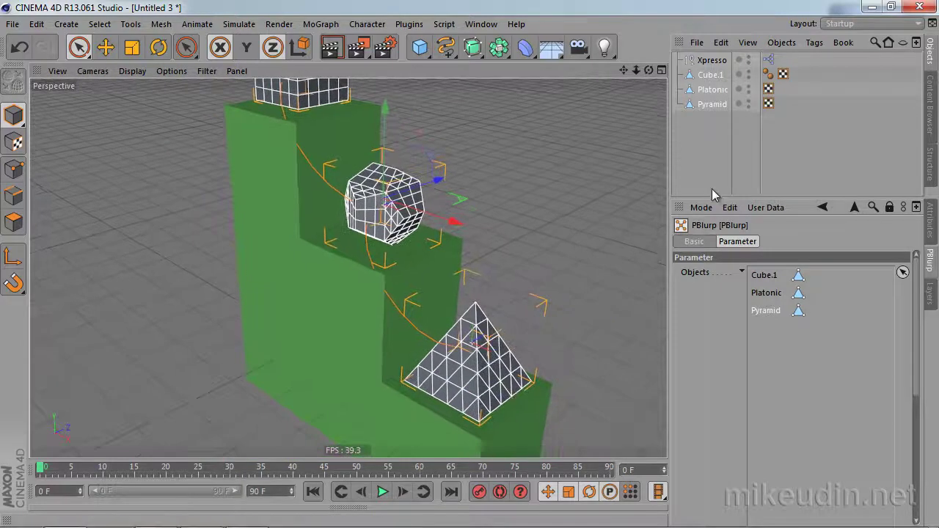
left_click(711, 162)
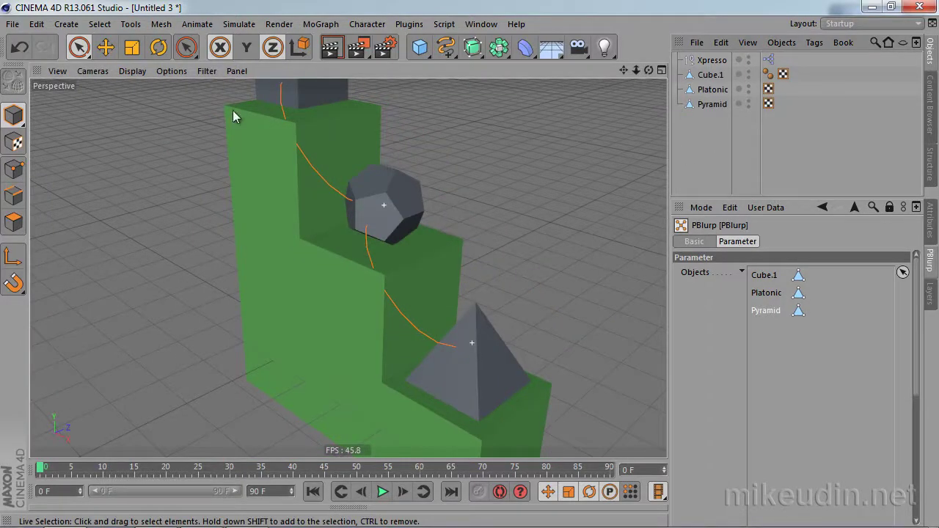
left_click(239, 24)
mouse_move(258, 96)
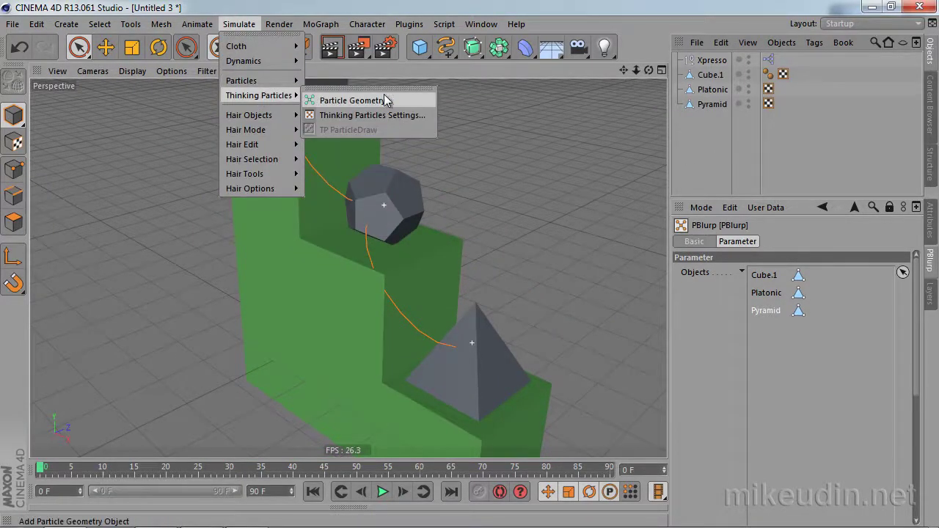
Add Particle Geometry and set Visible in Editor and Renderer to Off for Cube.1, Platonic and Pyramid
left_click(408, 102)
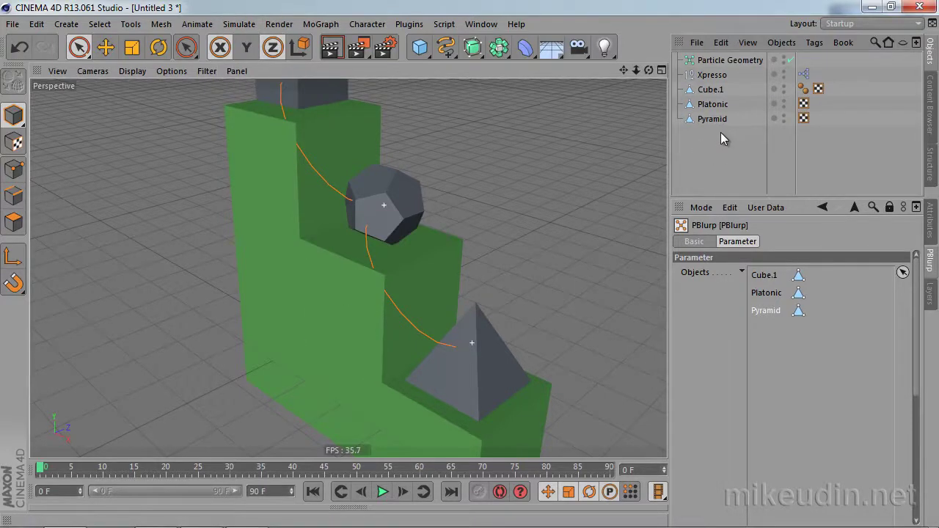
left_click_drag(724, 144, 715, 84)
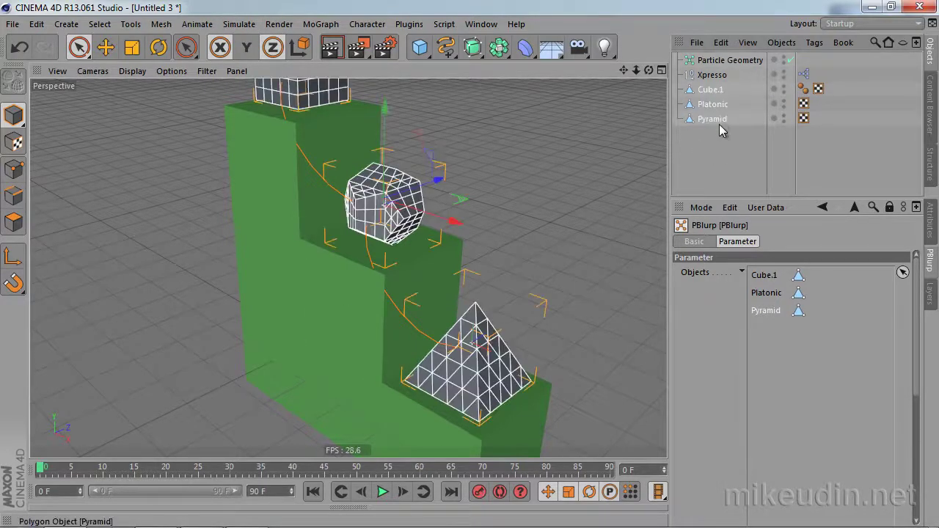
left_click(931, 224)
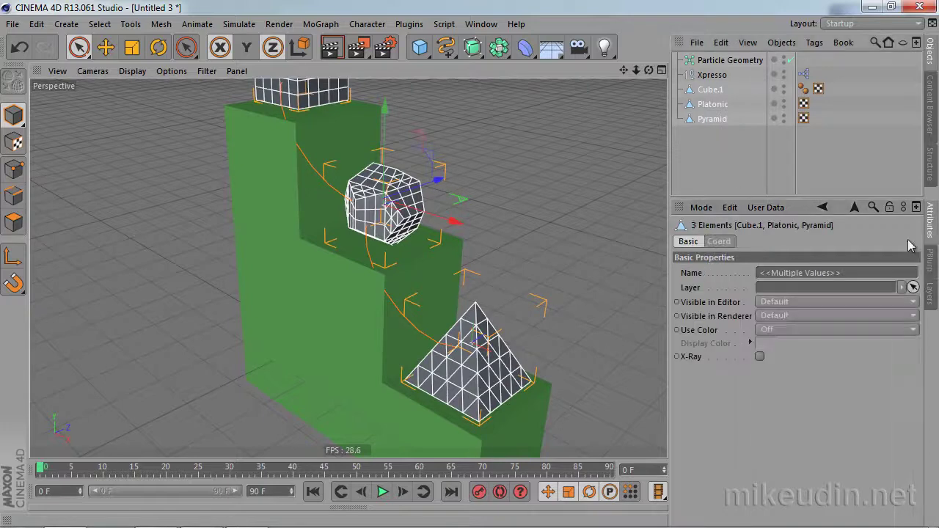
left_click(726, 304)
left_click(729, 317, "shift")
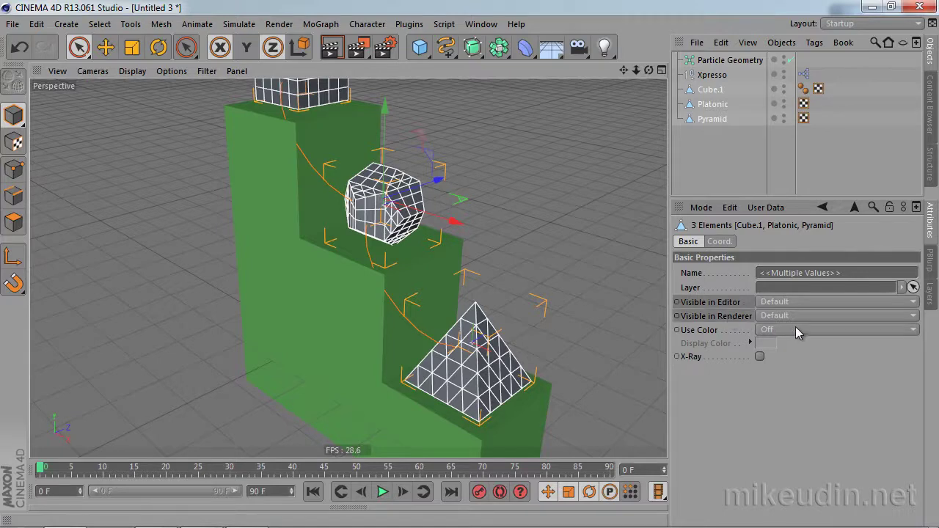
left_click(778, 318)
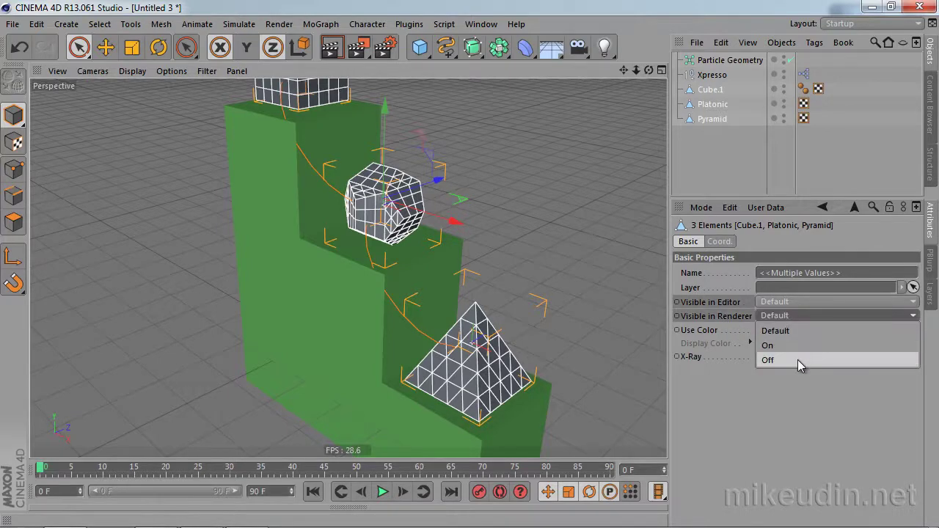
left_click(799, 358)
left_click(740, 170)
mouse_move(556, 223)
left_mouse_down("alt")
mouse_move(549, 247)
mouse_move(520, 223)
mouse_move(336, 160)
left_mouse_up("alt")
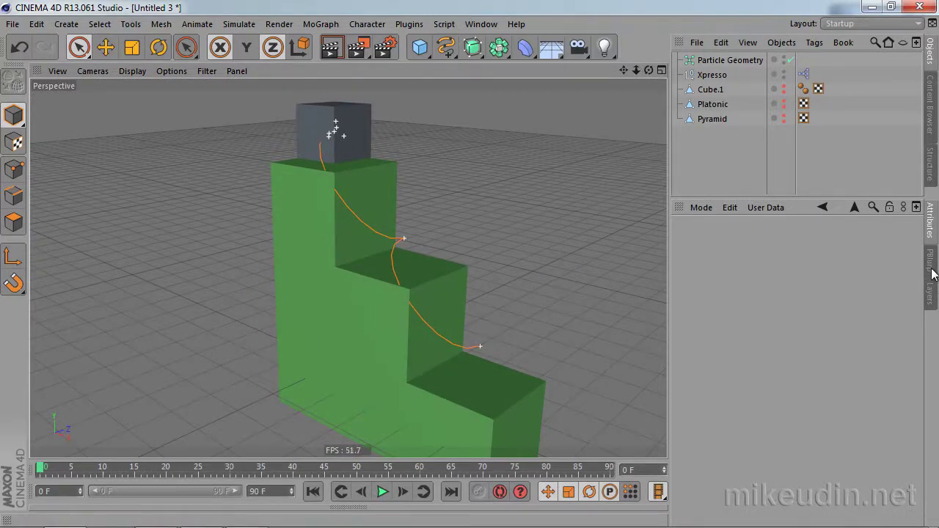
Keyframe PBlurp's Animation Phase at 0% on frame 0 and 100% at frame 55, then play
left_click(932, 270)
left_click_drag(790, 198, 791, 187)
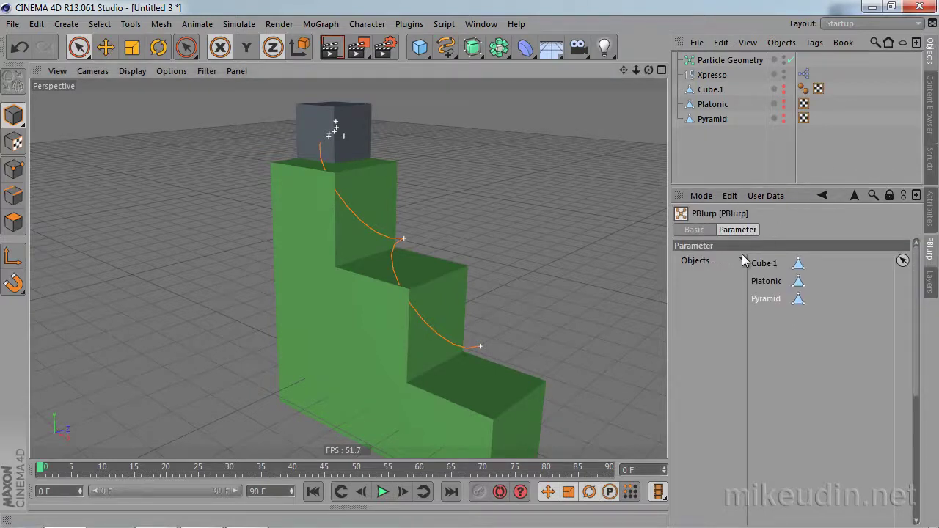
left_click(717, 300)
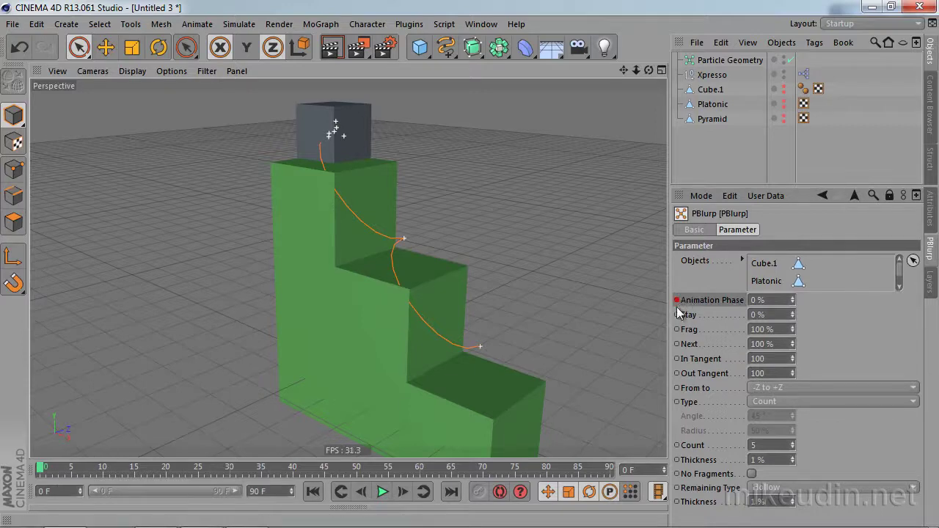
left_click_drag(297, 474, 362, 473)
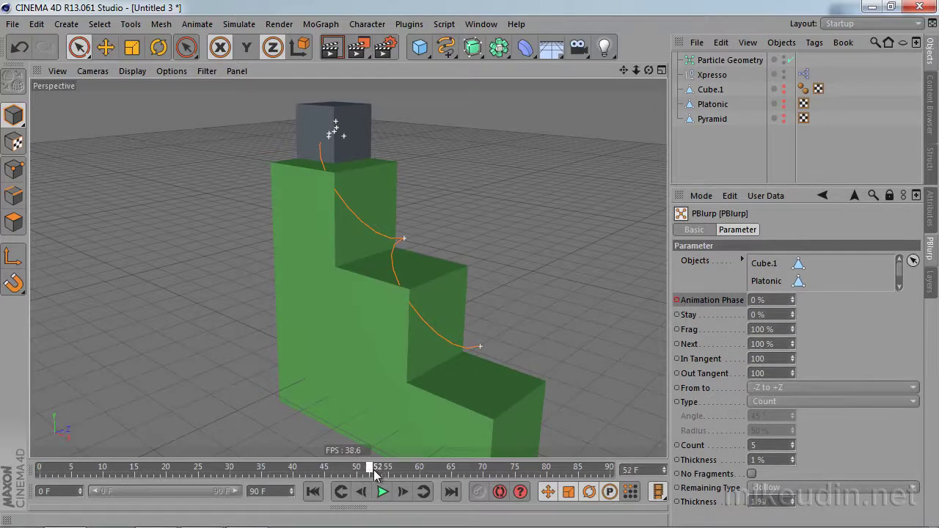
left_click(785, 300)
type("100")
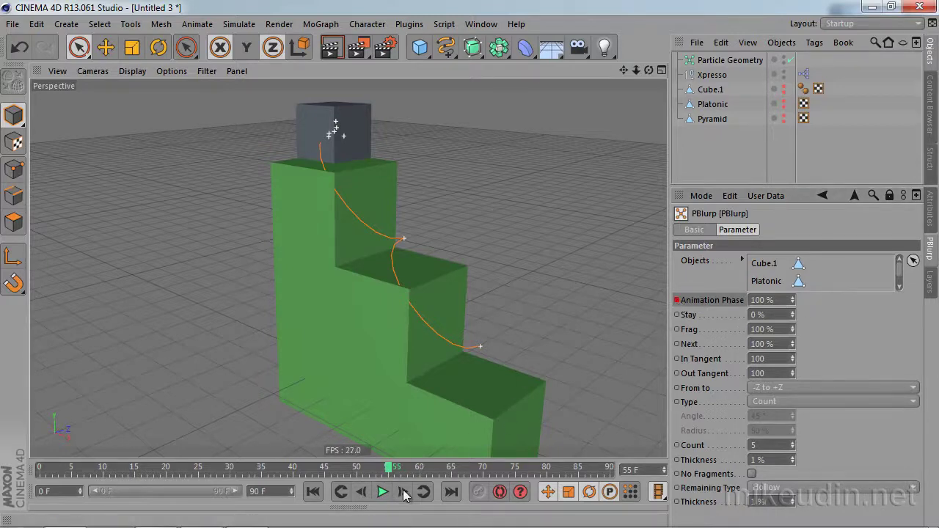
left_click(313, 492)
left_click(382, 492)
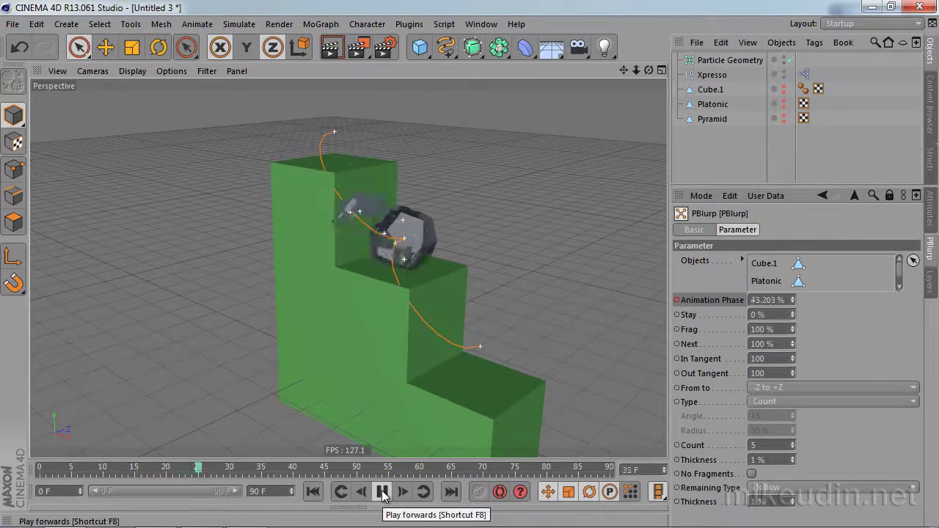
left_click(313, 491)
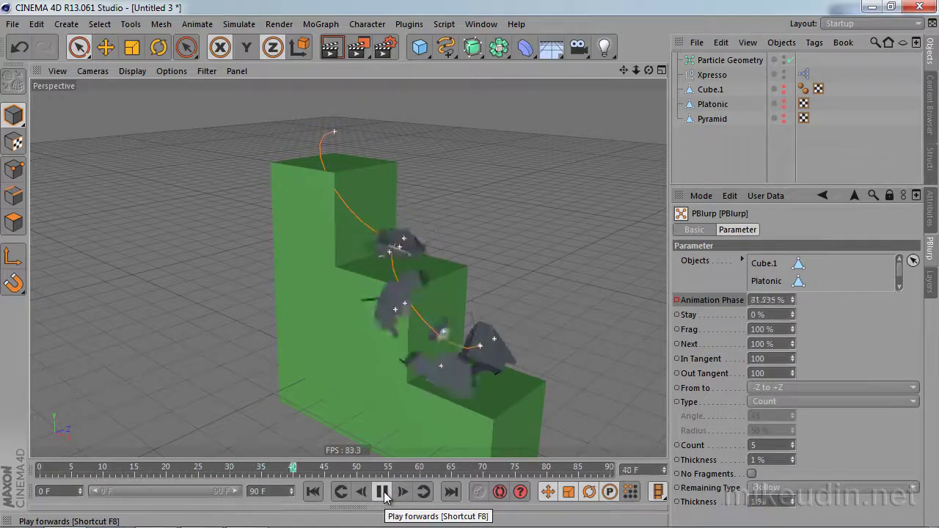
left_click(383, 492)
mouse_move(406, 283)
left_mouse_down("alt")
mouse_move(441, 250)
mouse_move(394, 224)
mouse_move(353, 238)
mouse_move(403, 216)
left_mouse_up("alt")
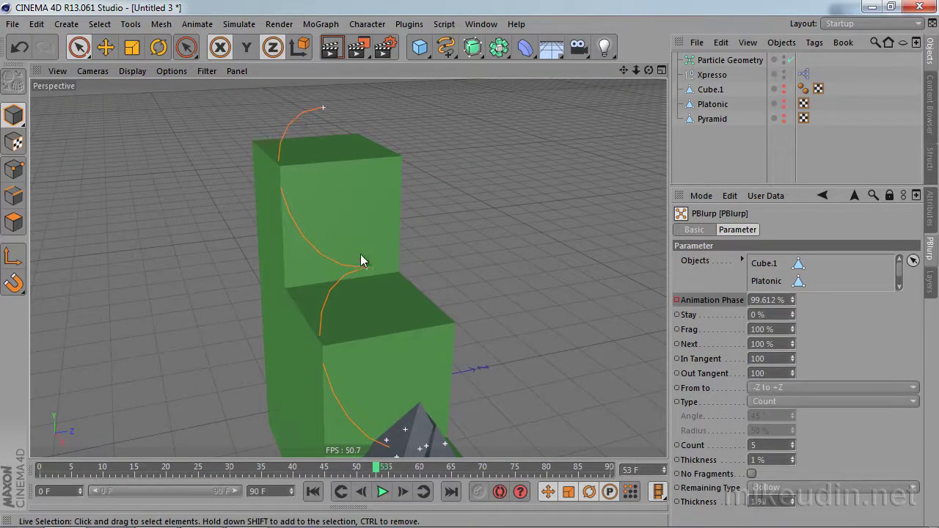
mouse_move(329, 348)
left_mouse_down("alt")
mouse_move(430, 277)
mouse_move(396, 281)
mouse_move(388, 151)
mouse_move(406, 177)
mouse_move(333, 155)
left_mouse_up("alt")
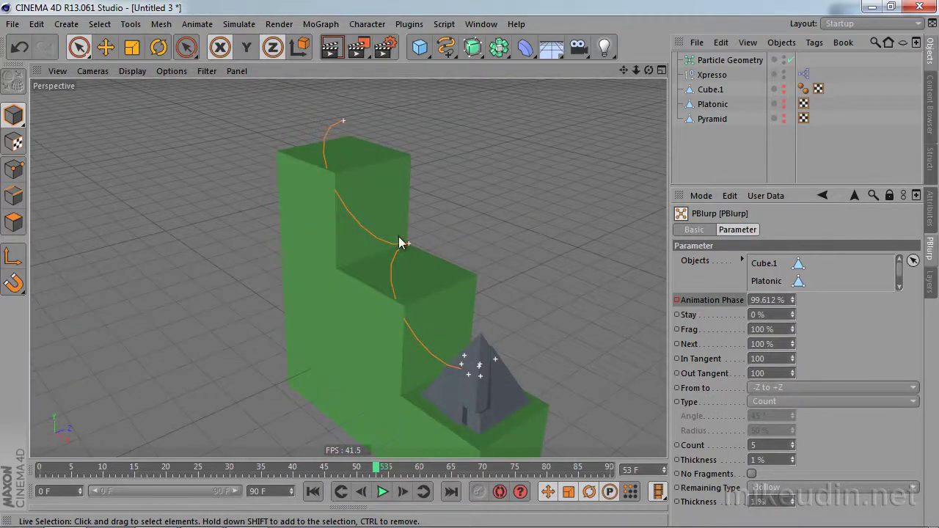
mouse_move(429, 356)
left_mouse_down("alt")
mouse_move(451, 264)
mouse_move(409, 163)
left_mouse_up("alt")
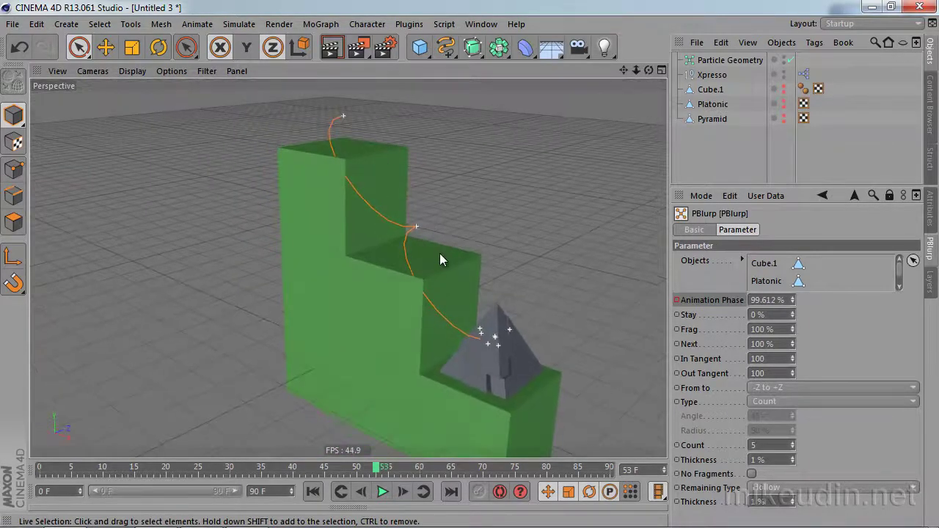
left_click(313, 492)
left_click(383, 492)
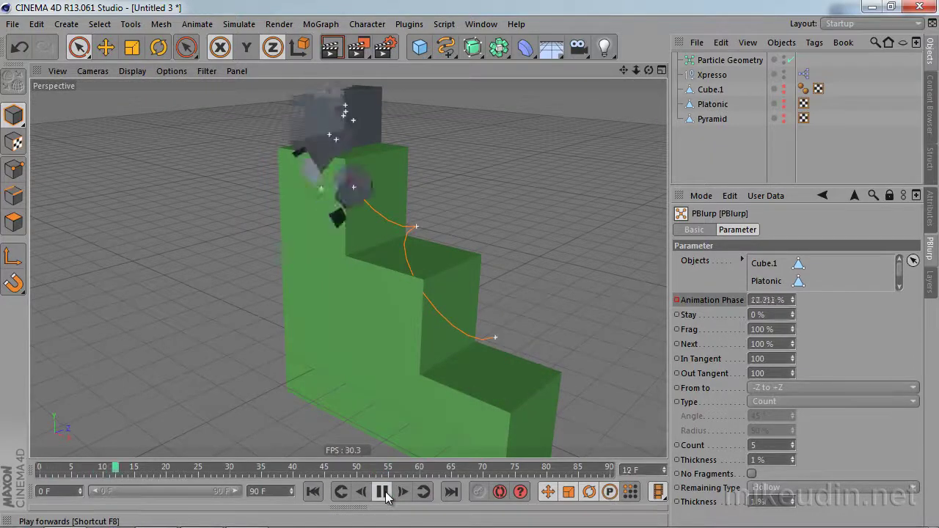
left_click(385, 494)
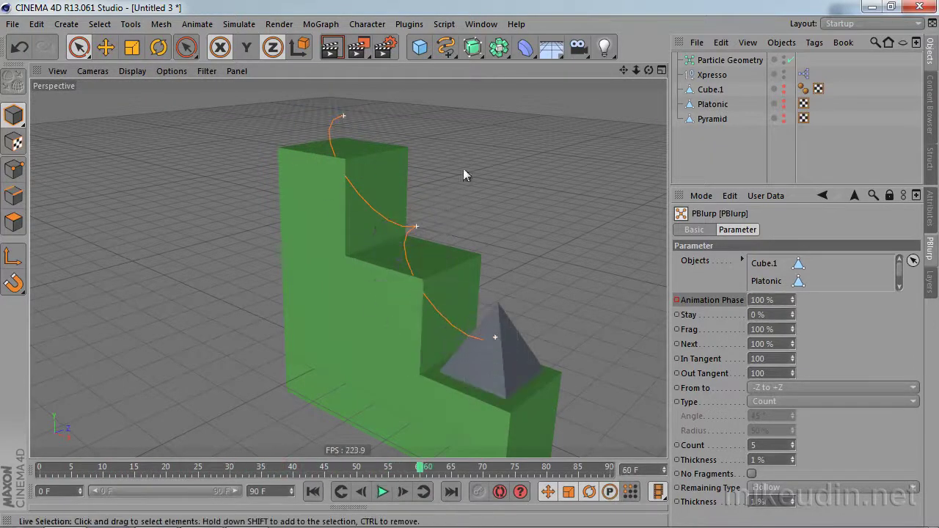
mouse_move(465, 299)
left_mouse_down("alt")
mouse_move(434, 247)
mouse_move(404, 278)
left_mouse_up("alt")
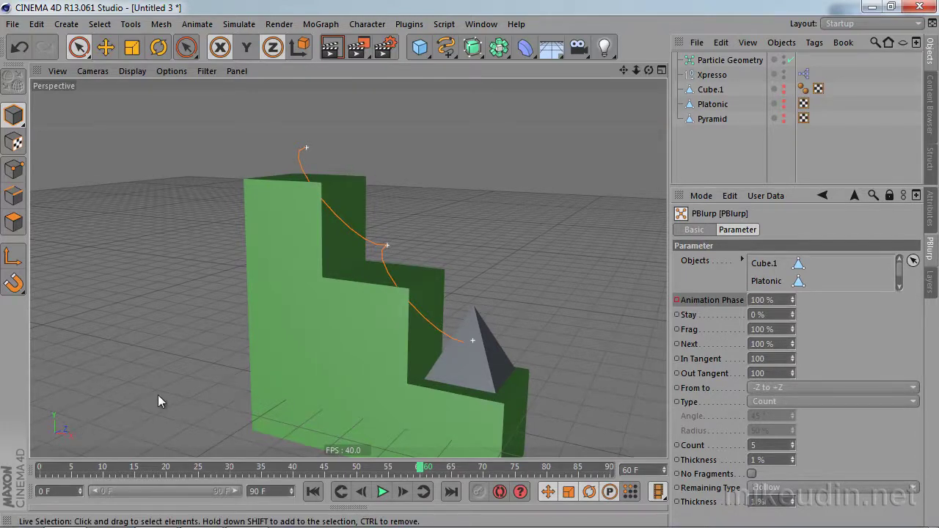
mouse_move(157, 395)
left_mouse_down("alt")
mouse_move(329, 271)
mouse_move(350, 154)
left_mouse_up("alt")
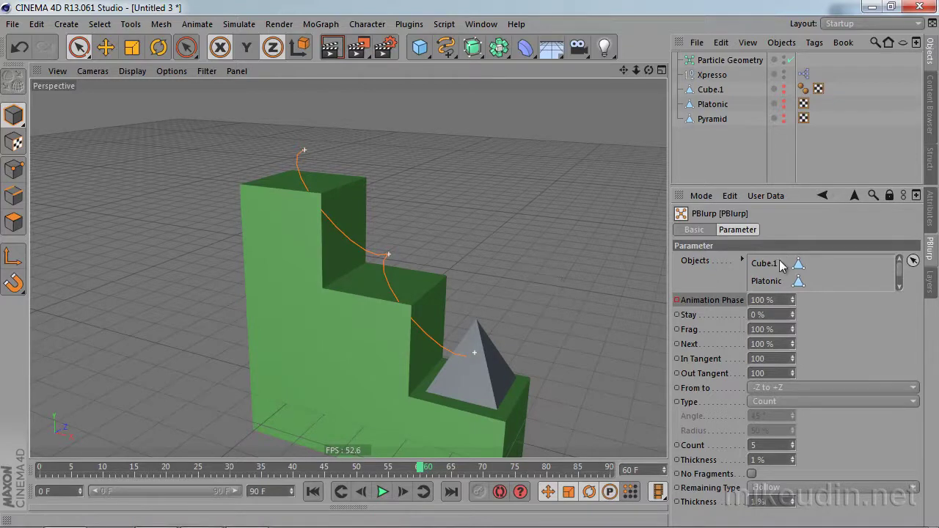
scroll(780, 272, "down", 1)
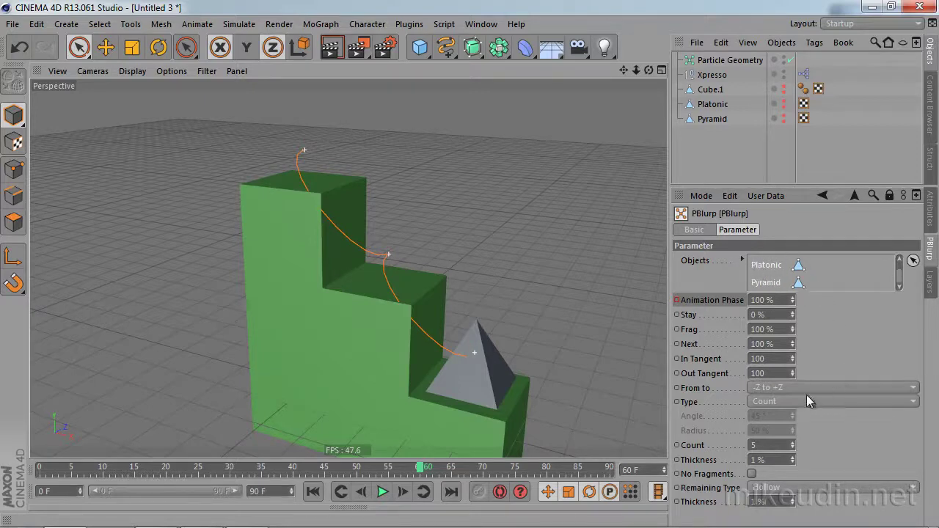
Change PBlurp's From to setting to +Y to -Y and play back to preview the arcing fragments
left_click(772, 390)
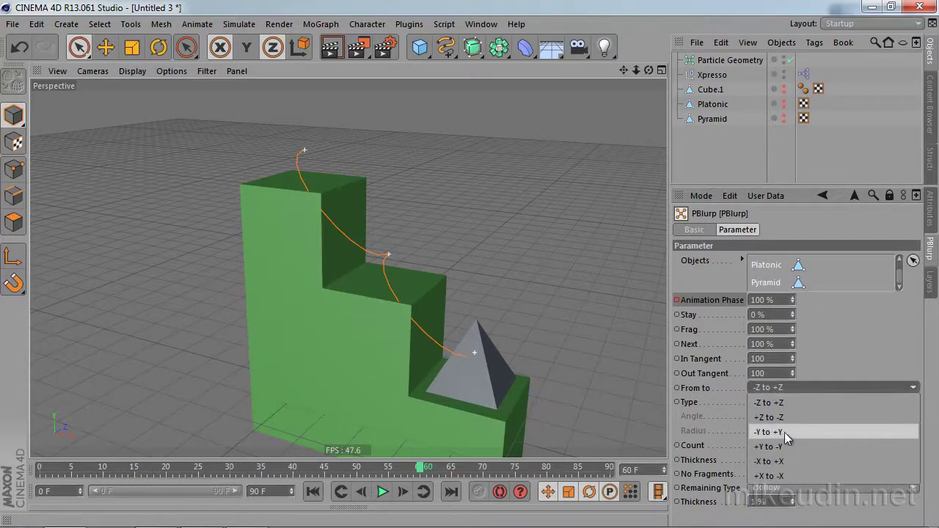
left_click(799, 431)
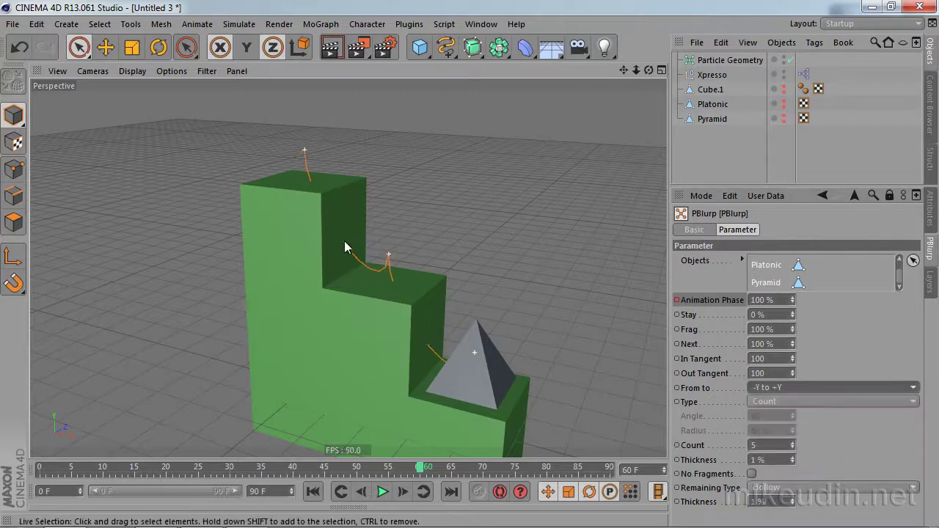
left_click(808, 388)
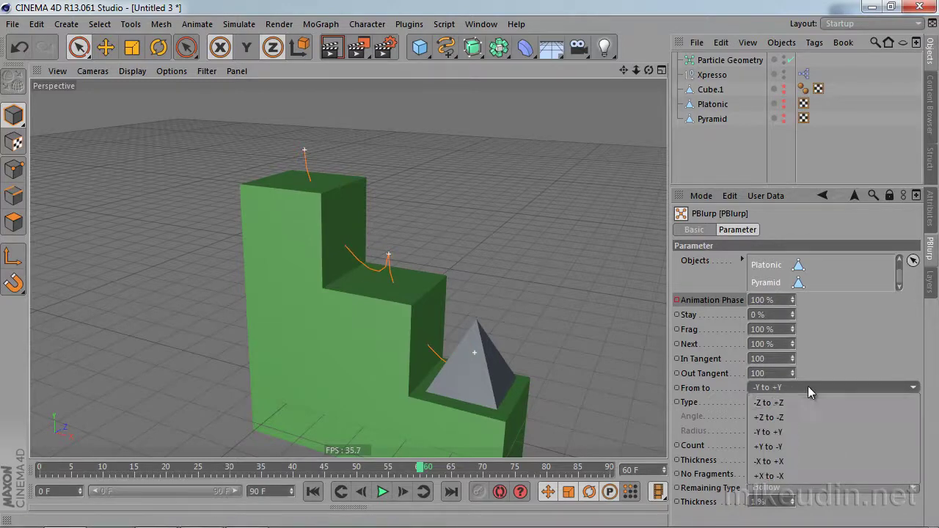
left_click(797, 446)
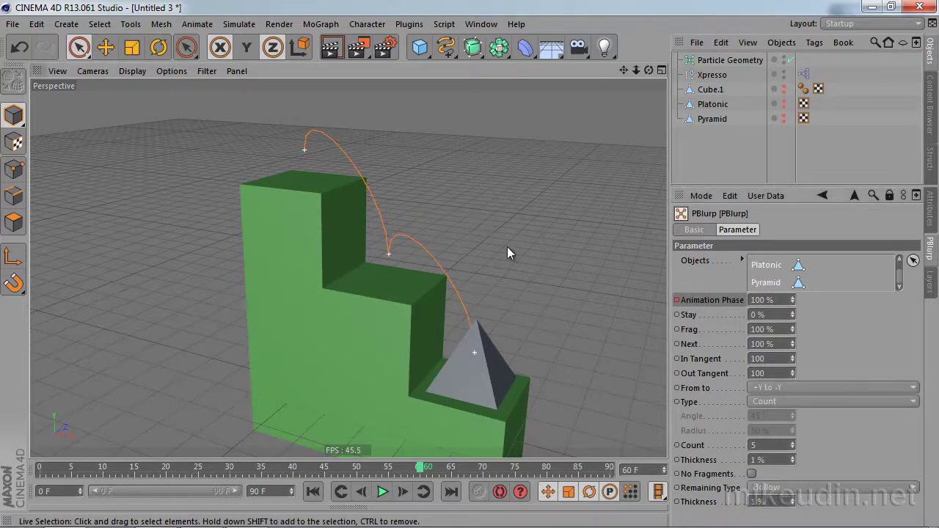
left_click_drag(508, 247, 323, 200, "alt")
mouse_move(438, 230)
left_mouse_down("alt")
mouse_move(479, 252)
mouse_move(443, 223)
left_mouse_up("alt")
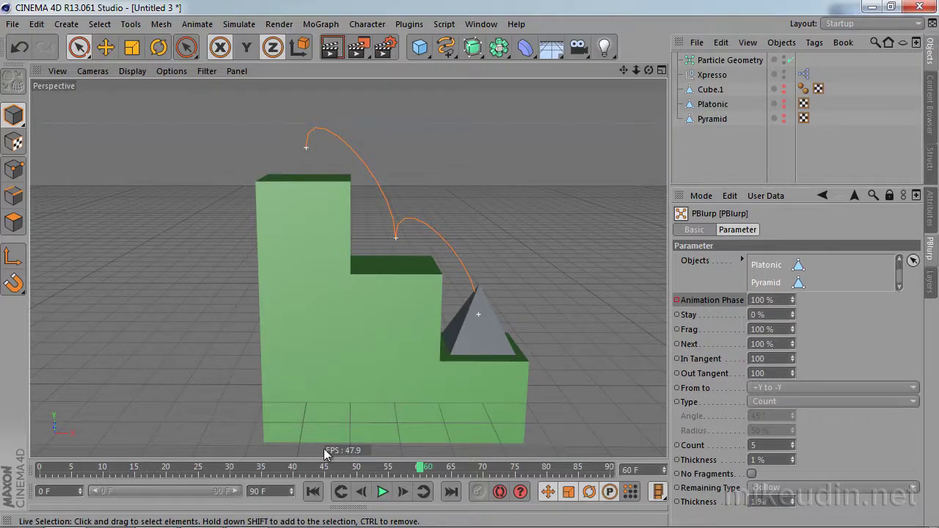
left_click(383, 492)
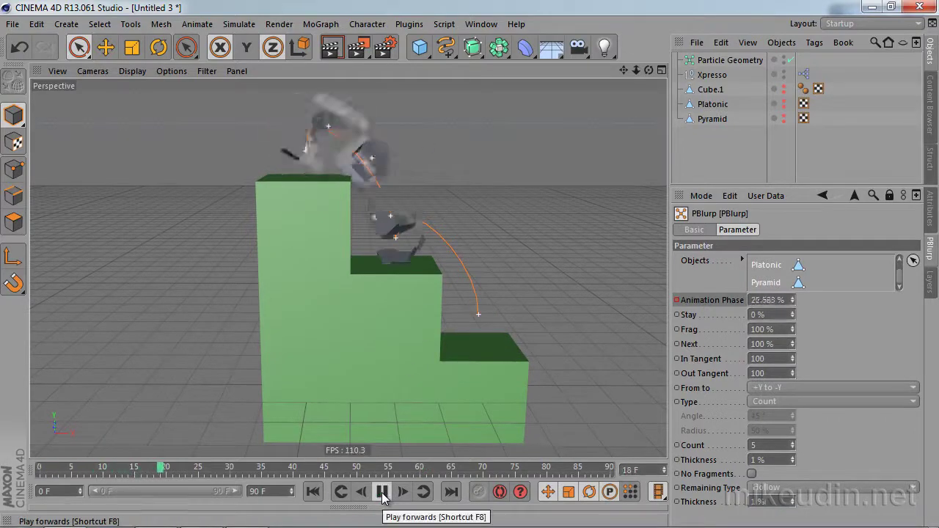
left_click(382, 491)
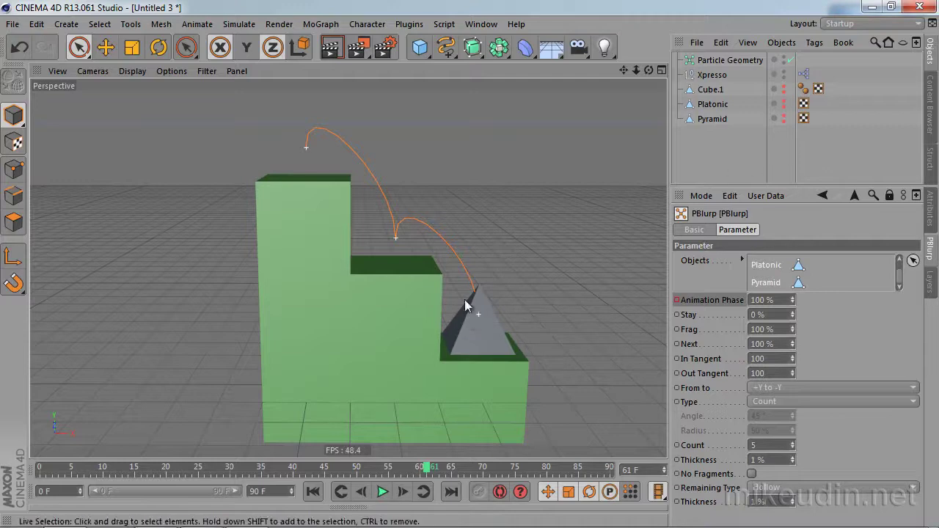
mouse_move(473, 328)
left_mouse_down("alt")
mouse_move(512, 325)
mouse_move(499, 309)
left_mouse_up("alt")
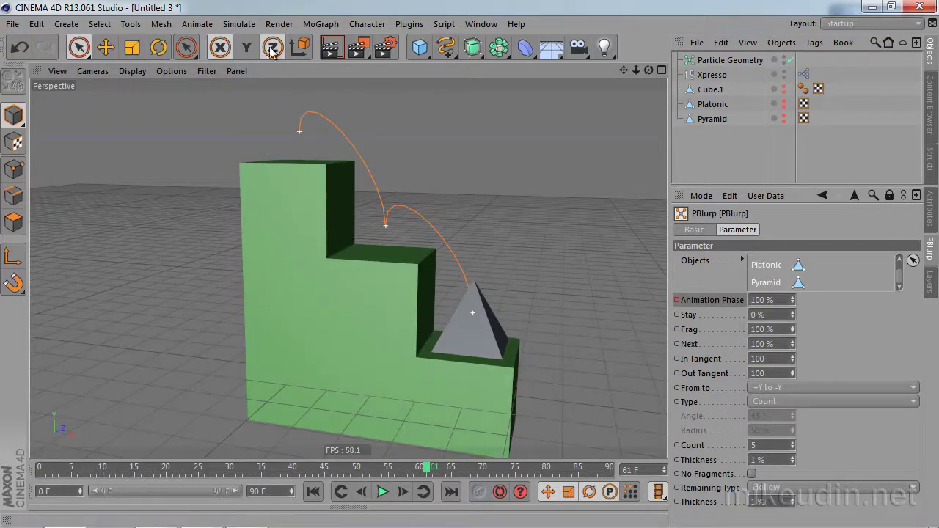
Choose View Type None in the Thinking Particles Settings dialog
left_click(241, 24)
mouse_move(258, 96)
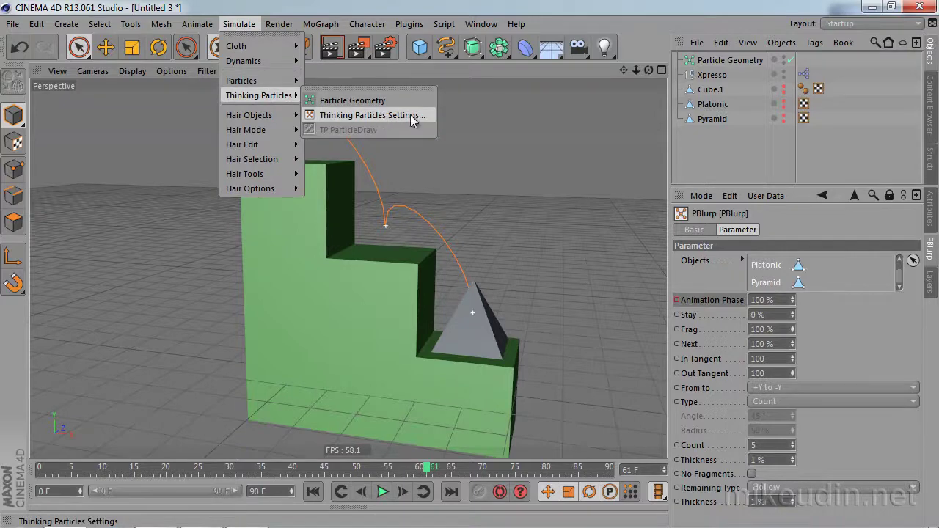
left_click(410, 115)
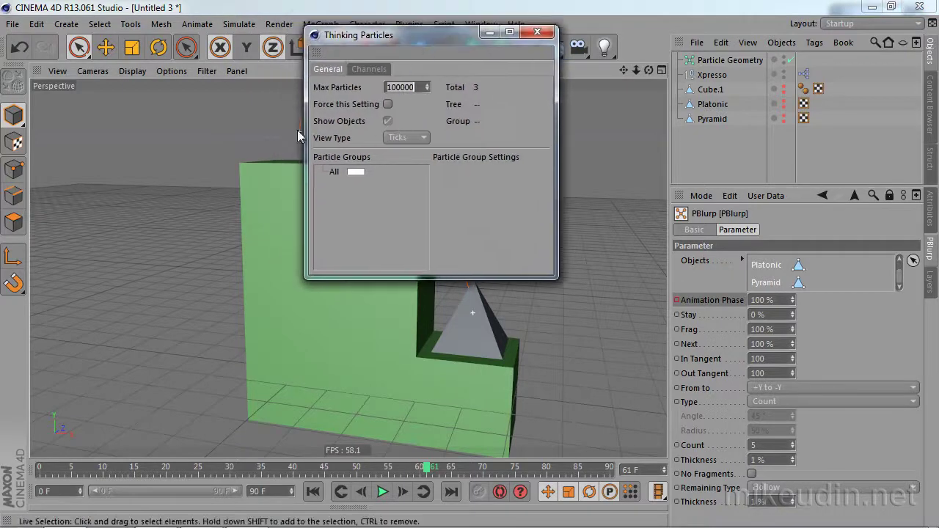
left_click(409, 140)
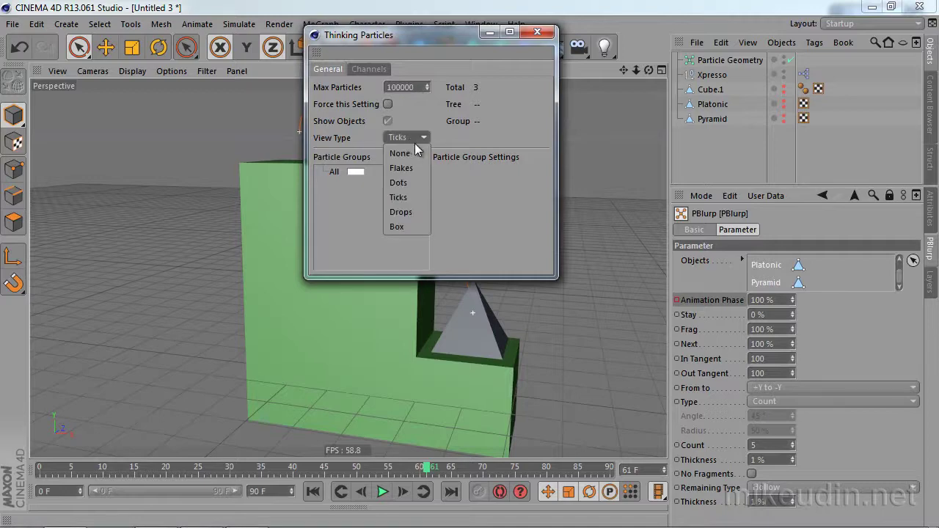
left_click(417, 153)
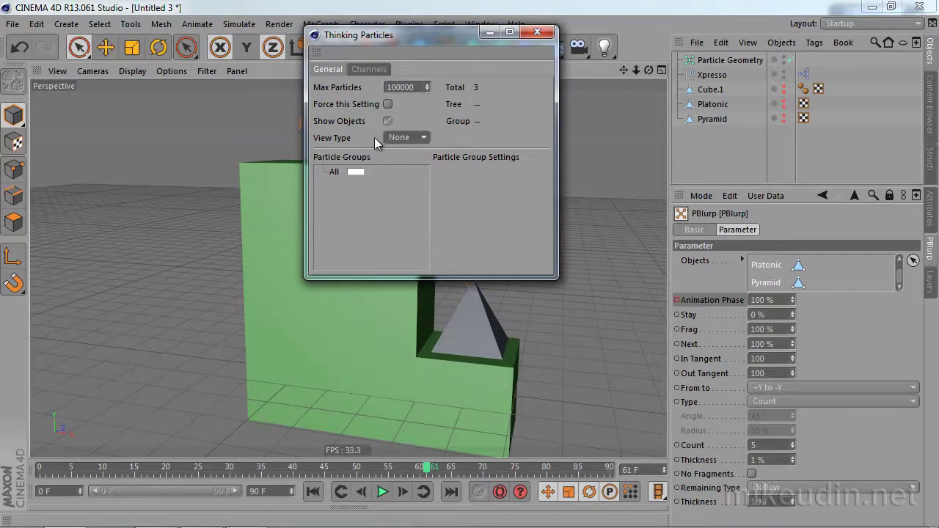
left_click(537, 33)
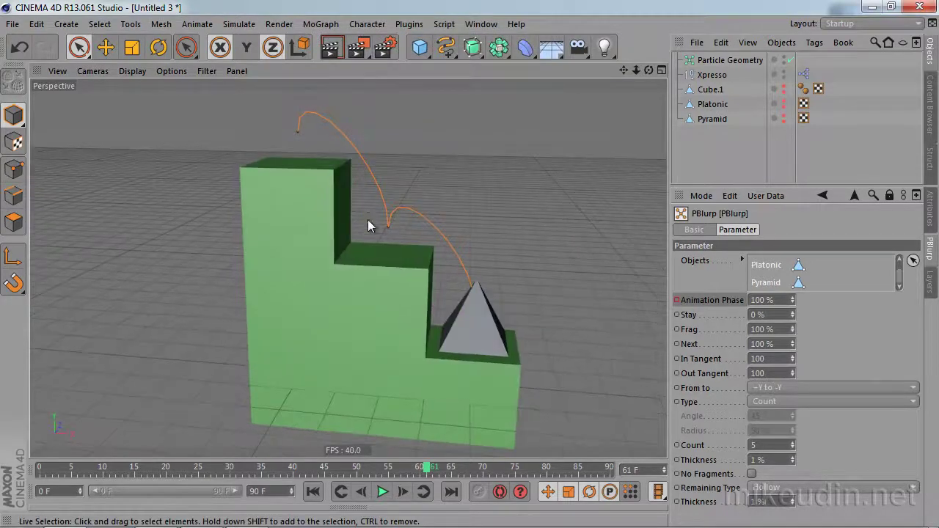
left_click(312, 497)
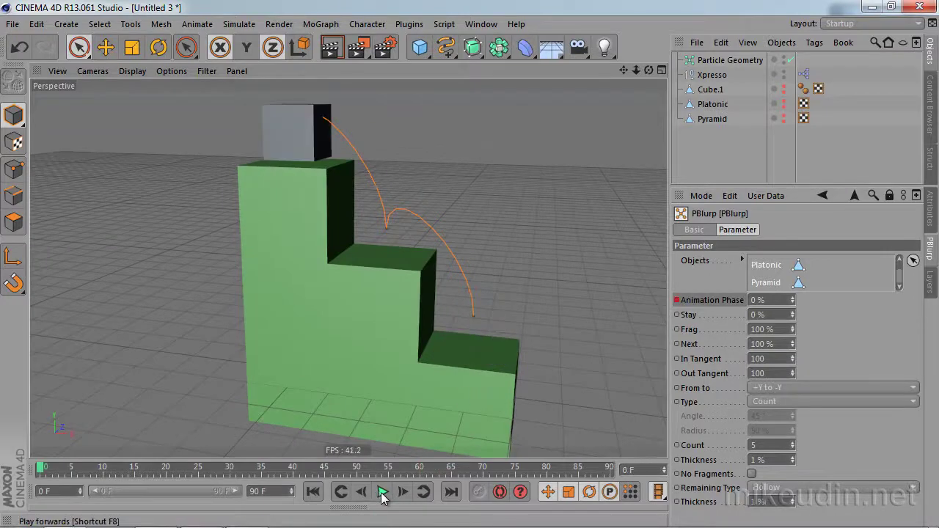
left_click(383, 492)
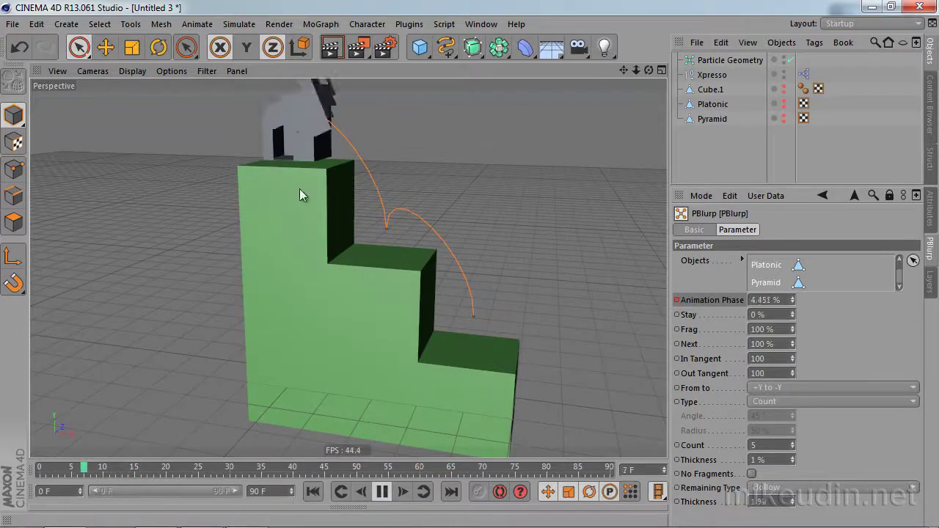
left_click(382, 492)
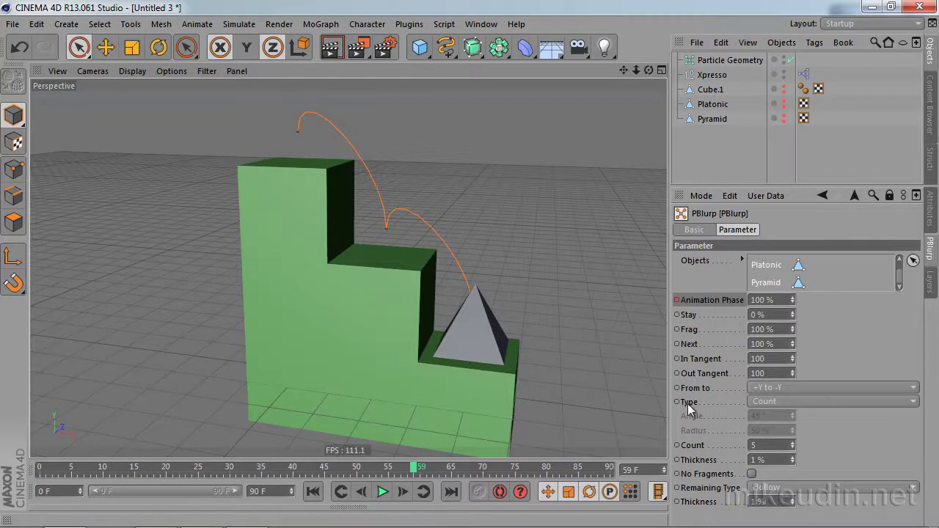
left_click(792, 404)
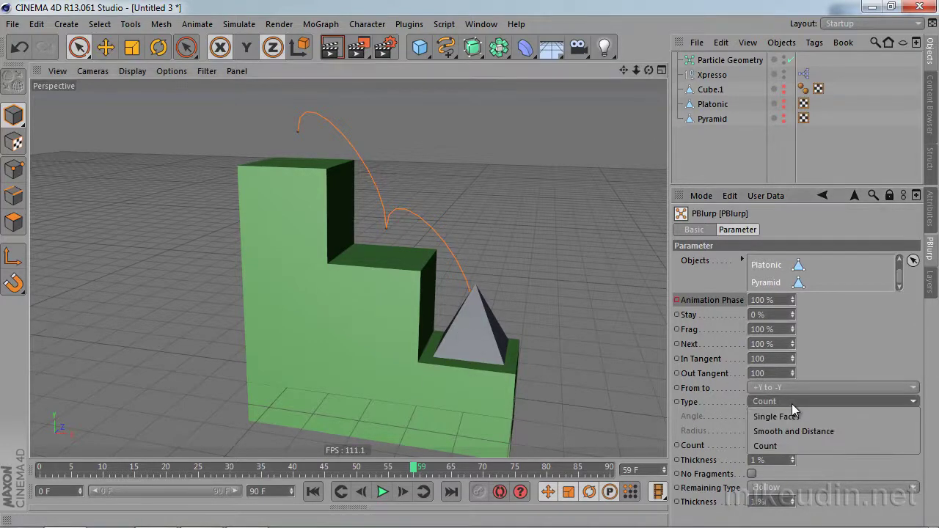
left_click(855, 445)
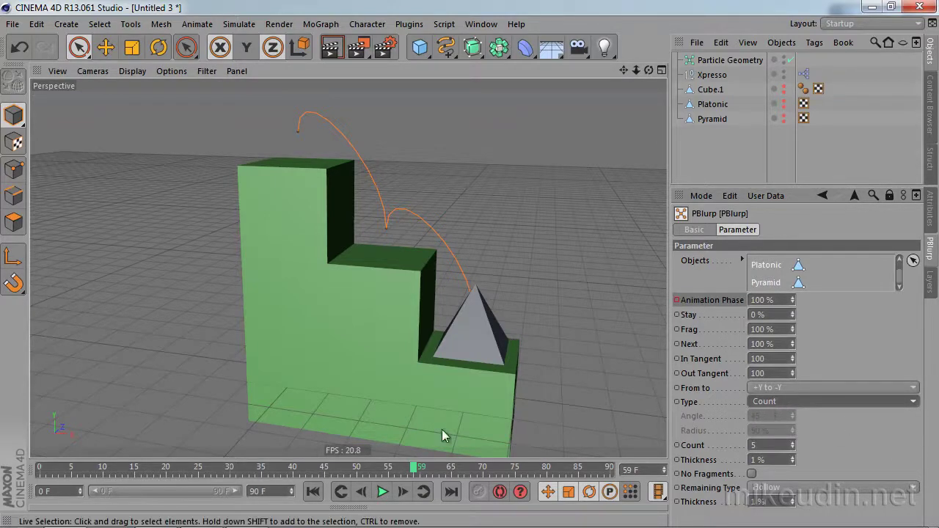
left_click(313, 491)
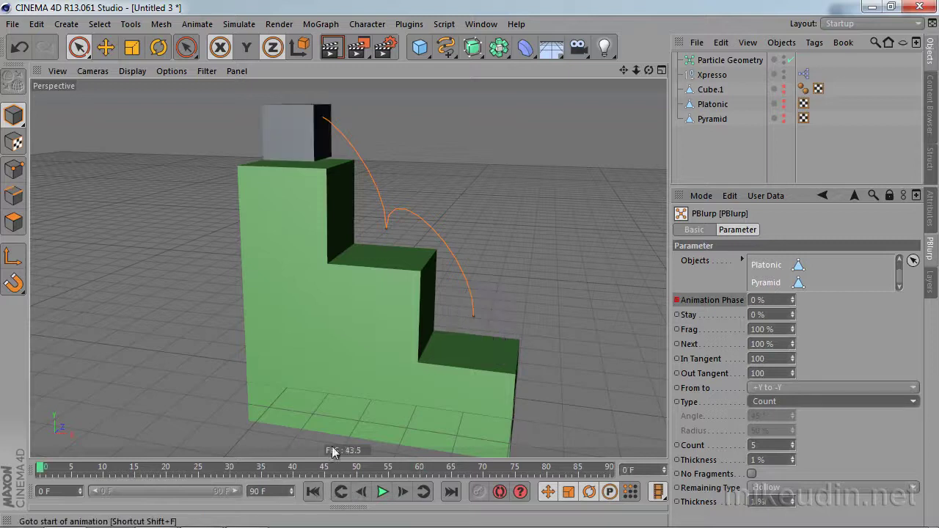
left_click(382, 492)
type("2")
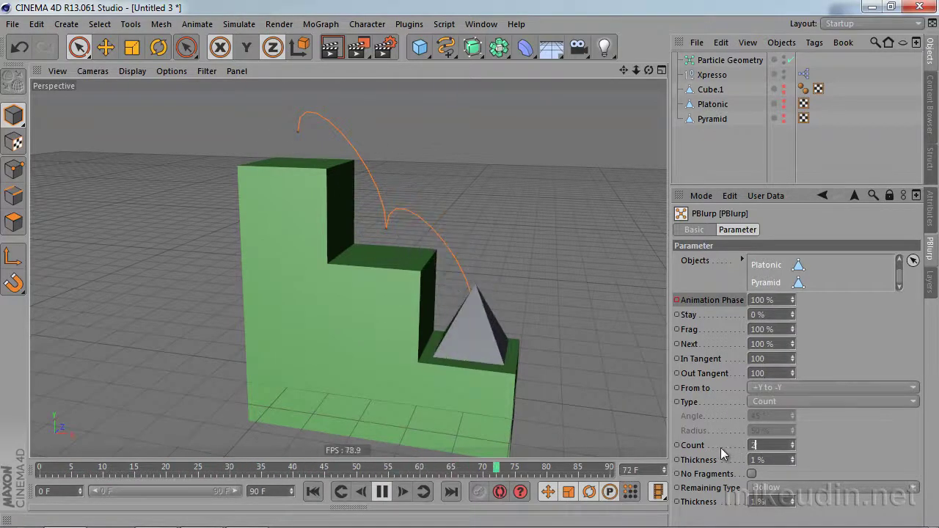
type("5")
key("Return")
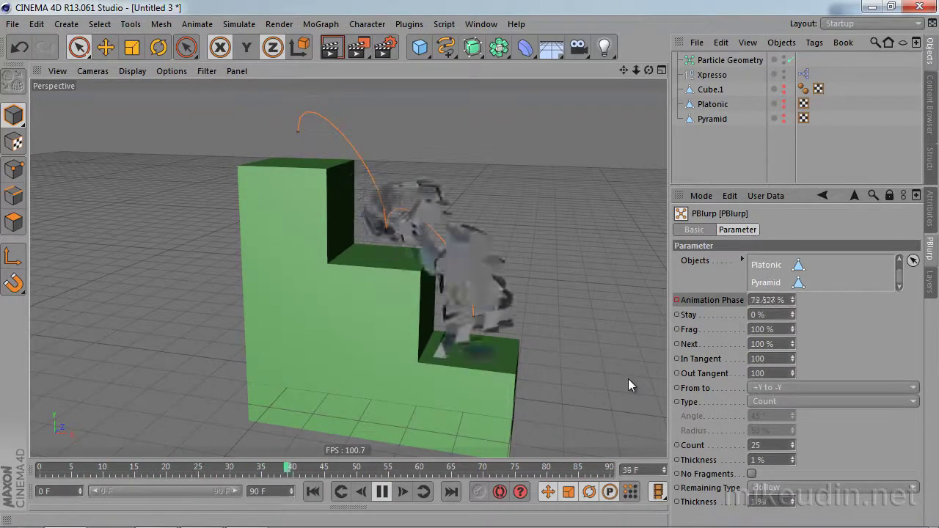
left_click(804, 402)
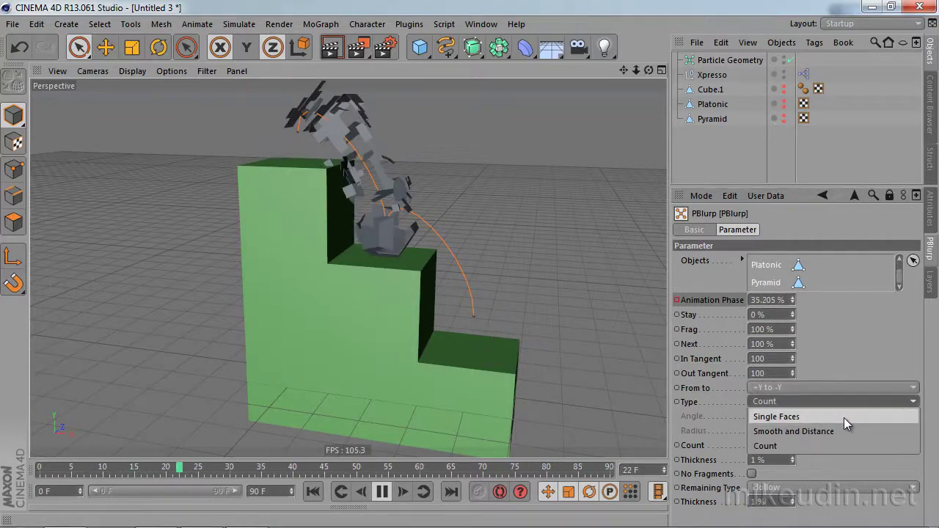
left_click(844, 418)
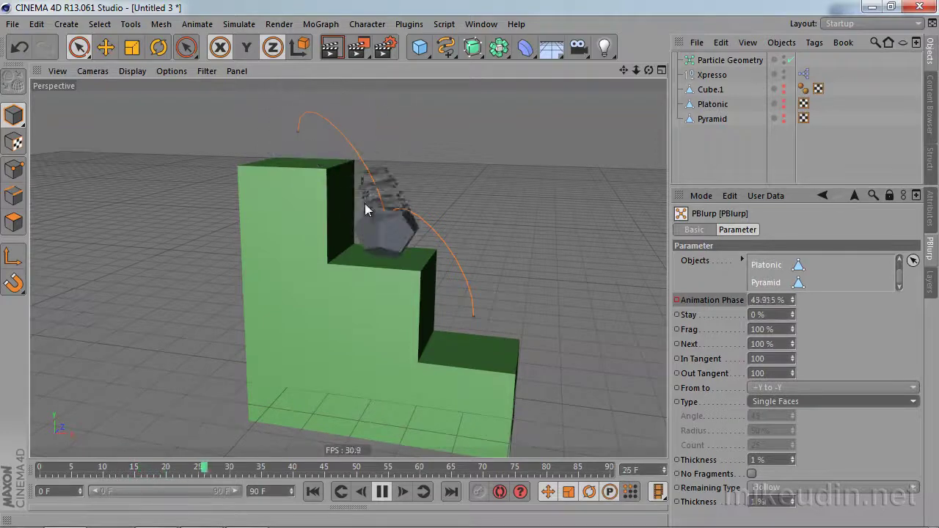
left_click(305, 159)
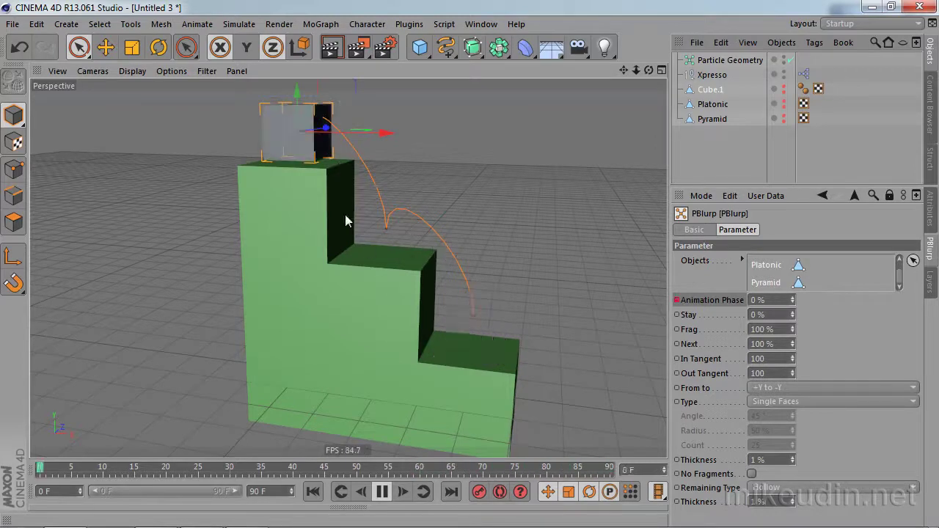
left_click(828, 403)
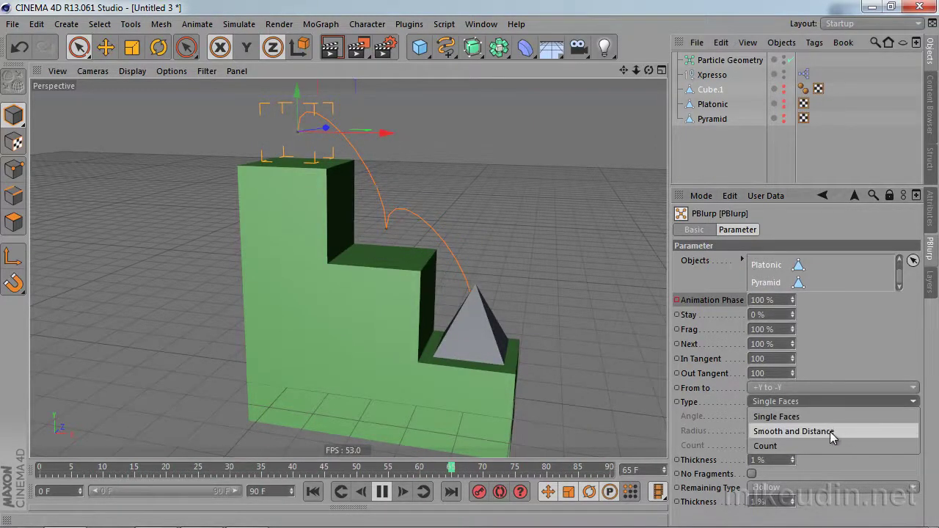
left_click(836, 431)
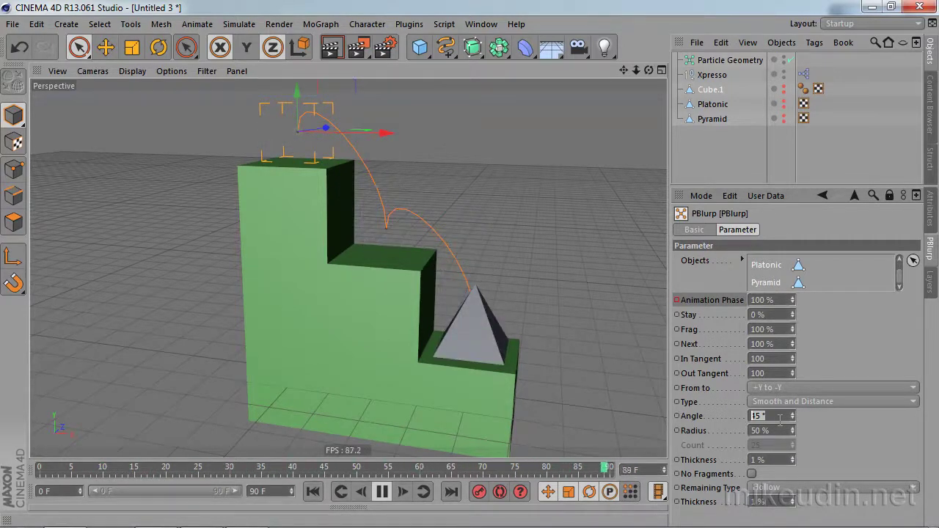
left_click(790, 402)
left_click(821, 414)
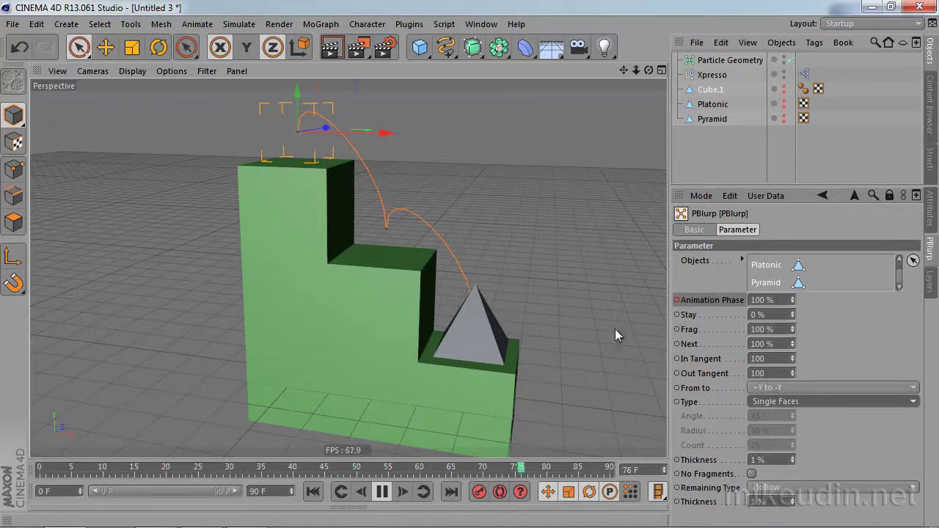
left_click(807, 400)
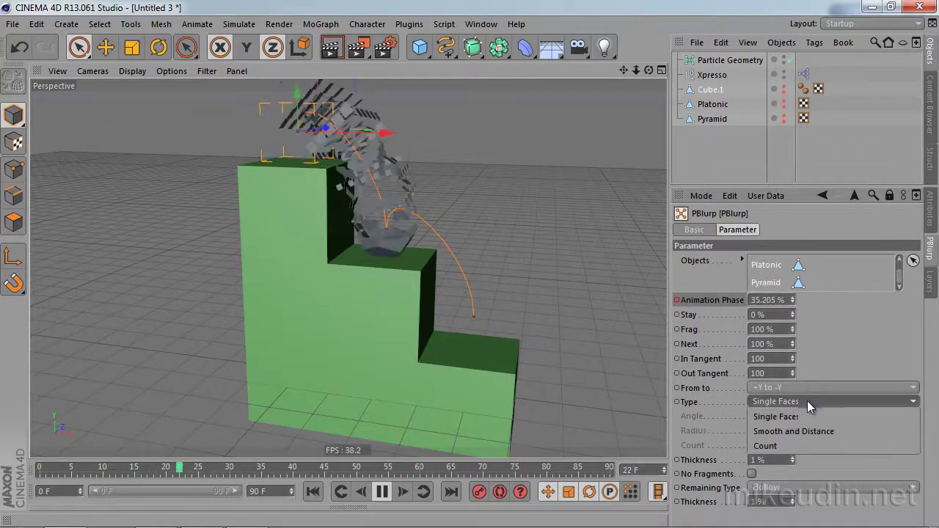
left_click(813, 447)
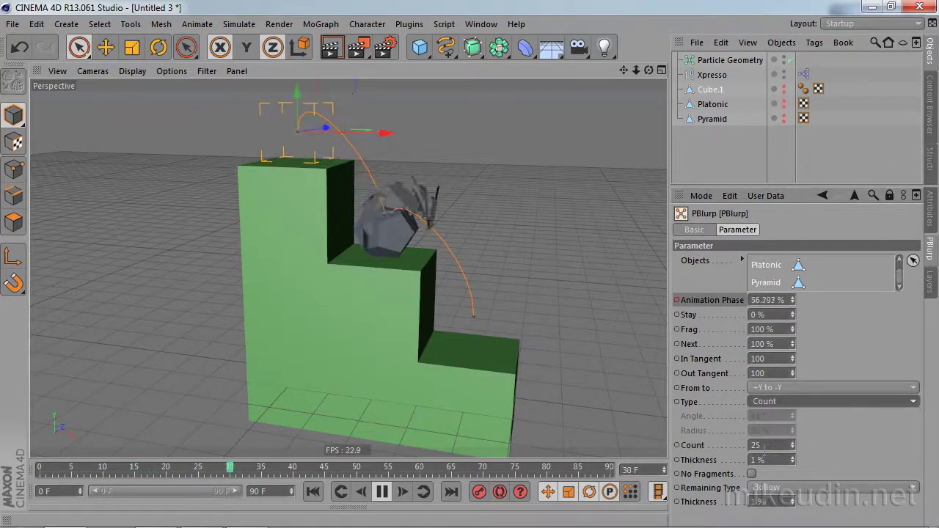
left_click(815, 405)
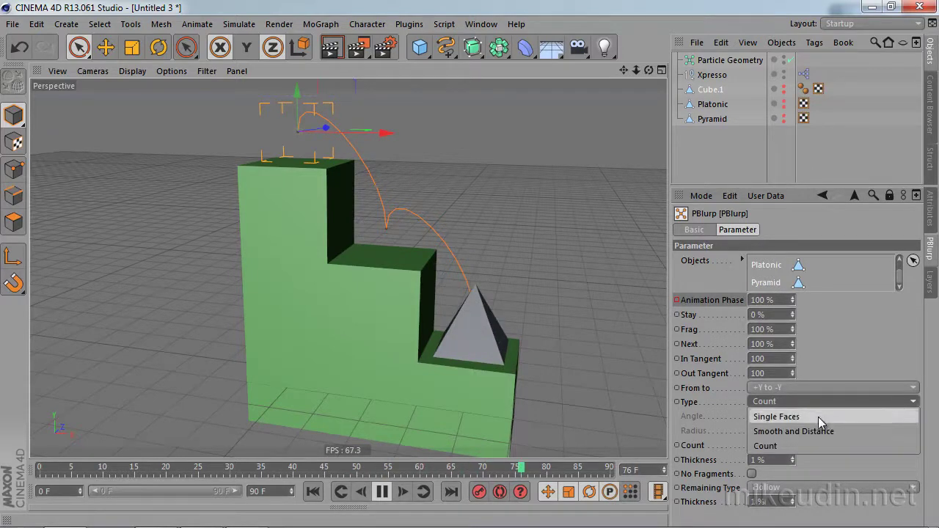
left_click(818, 417)
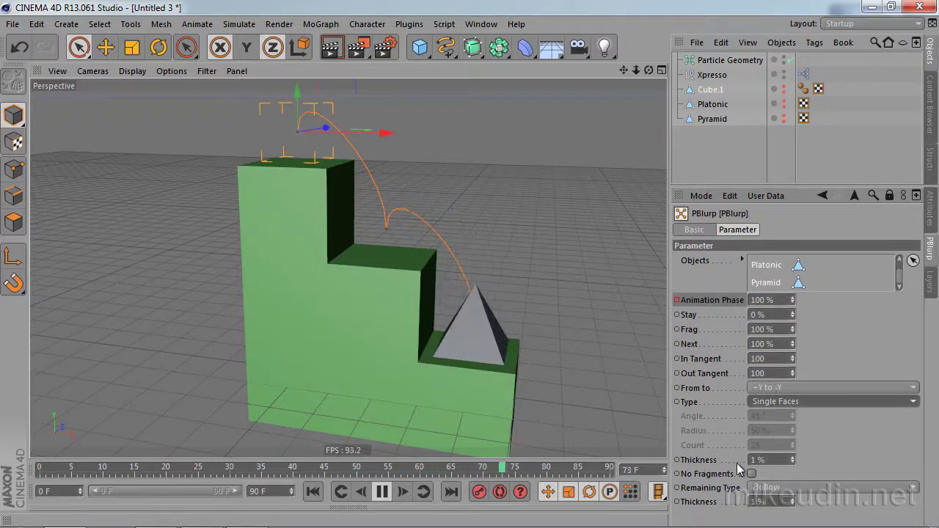
Pause at frame 42 and set the PBlurp fragment Thickness to 15 %
left_click(383, 492)
left_click_drag(427, 326, 412, 283, "alt")
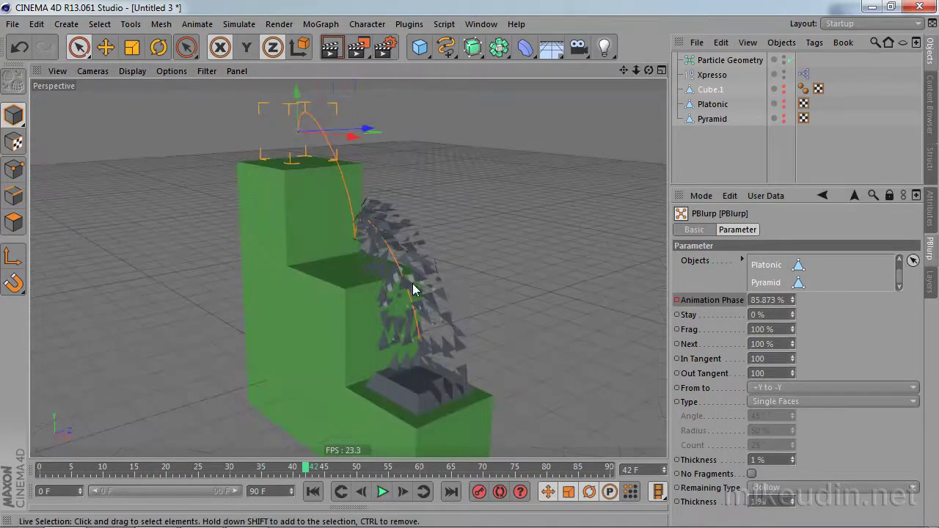
scroll(578, 288, "up", 3)
scroll(421, 254, "up", 3)
scroll(467, 222, "up", 3)
mouse_move(468, 222)
left_mouse_down("alt")
mouse_move(447, 264)
mouse_move(421, 207)
mouse_move(357, 268)
left_mouse_up("alt")
scroll(361, 290, "down", 3)
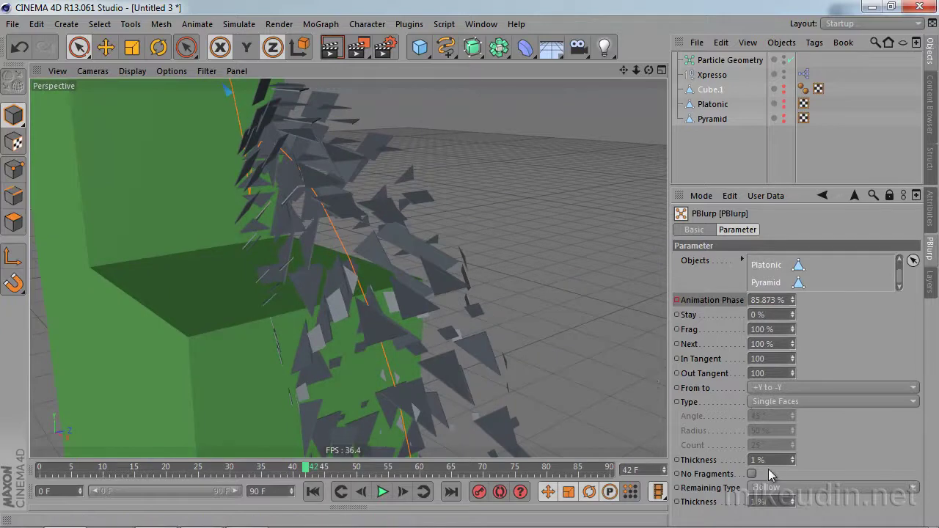
left_click(761, 460)
type("15")
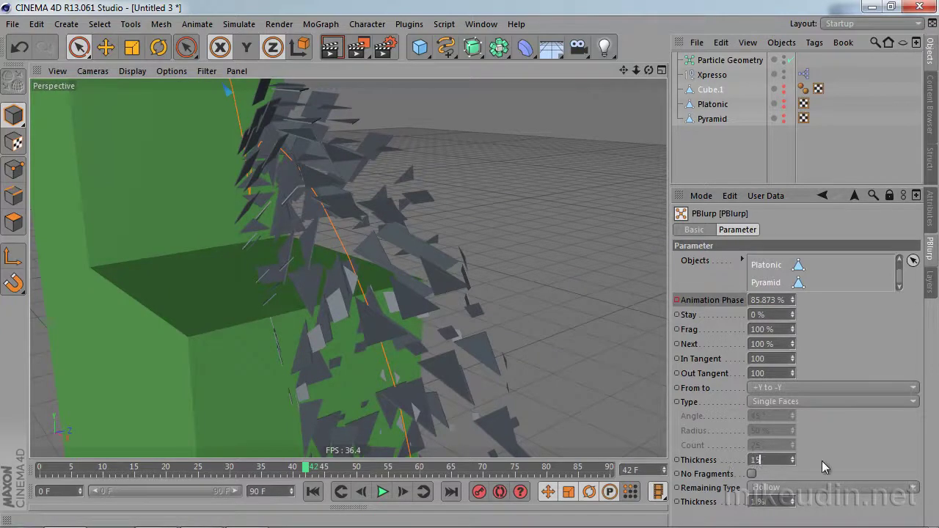
left_click(313, 492)
Replay the animation and orbit around the shattering cube to inspect the thick fragments
scroll(486, 358, "down", 3)
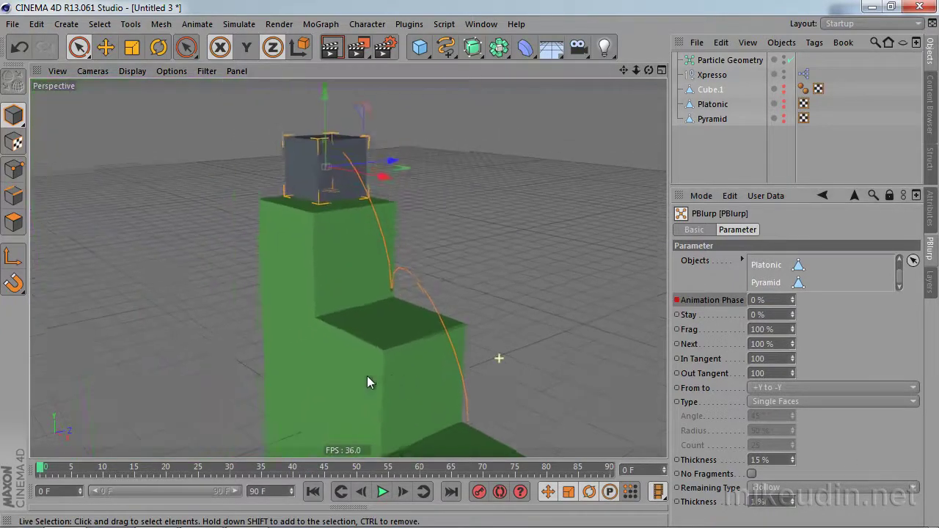
left_click_drag(367, 382, 402, 363, "alt")
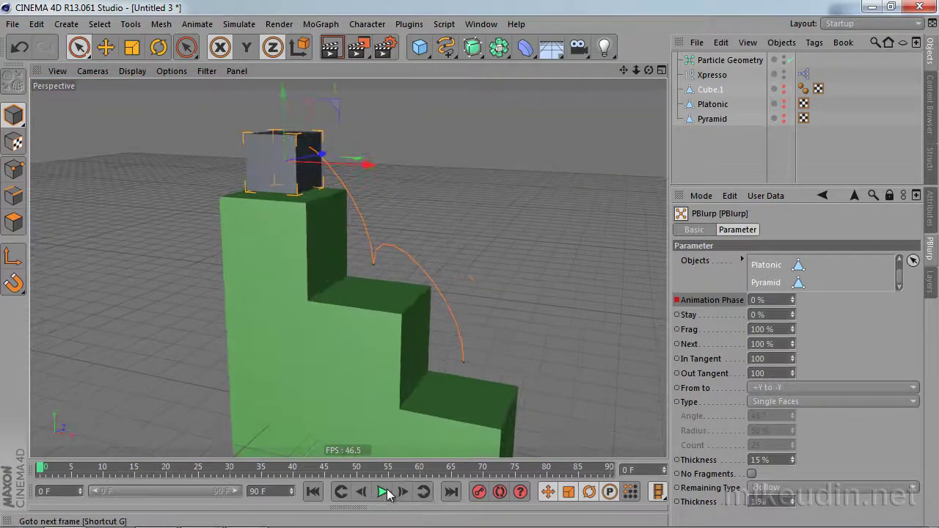
left_click(387, 495)
key("F8")
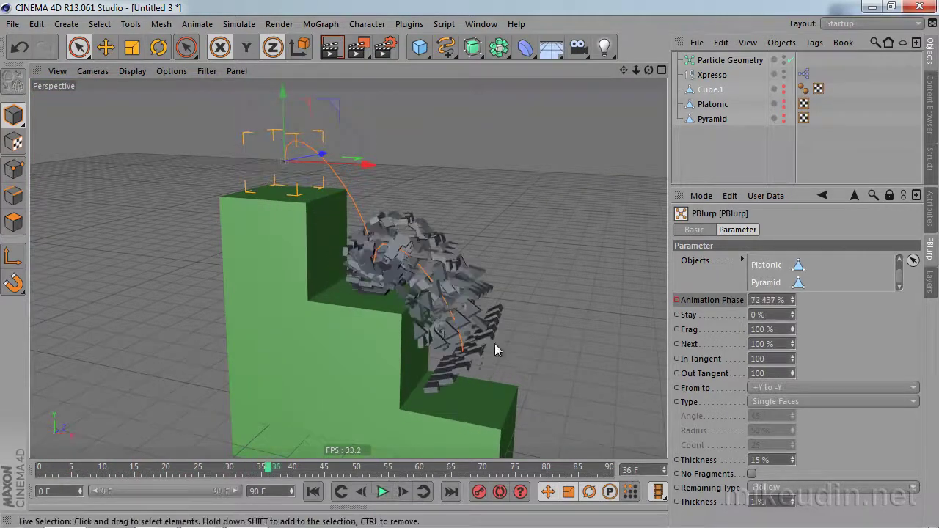
mouse_move(495, 343)
left_mouse_down("alt")
mouse_move(531, 301)
mouse_move(479, 294)
left_mouse_up("alt")
scroll(440, 265, "up", 3)
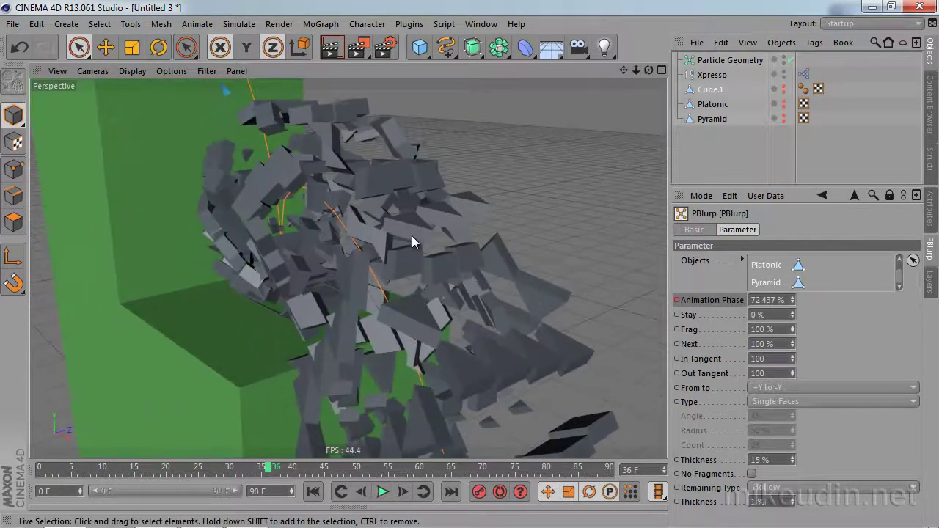
mouse_move(412, 236)
left_mouse_down("alt")
mouse_move(398, 311)
mouse_move(413, 342)
mouse_move(450, 294)
mouse_move(491, 354)
left_mouse_up("alt")
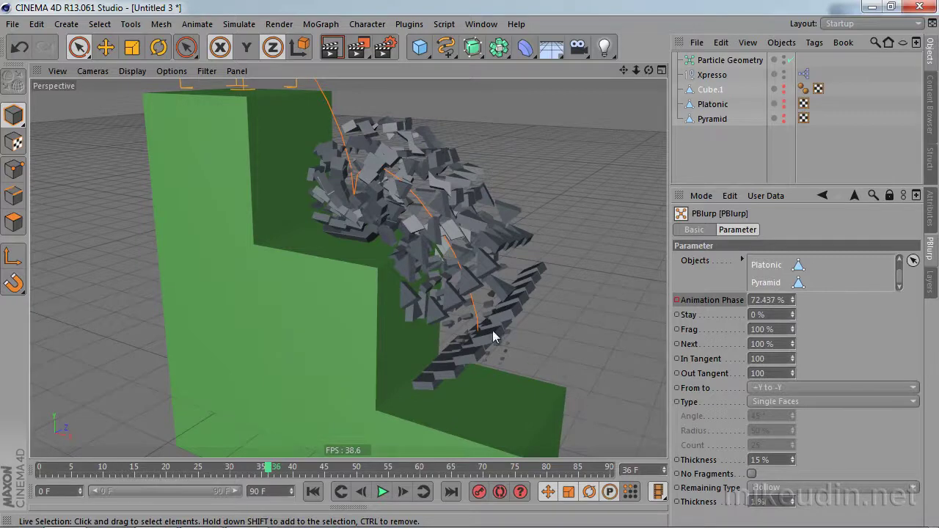
scroll(534, 325, "down", 3)
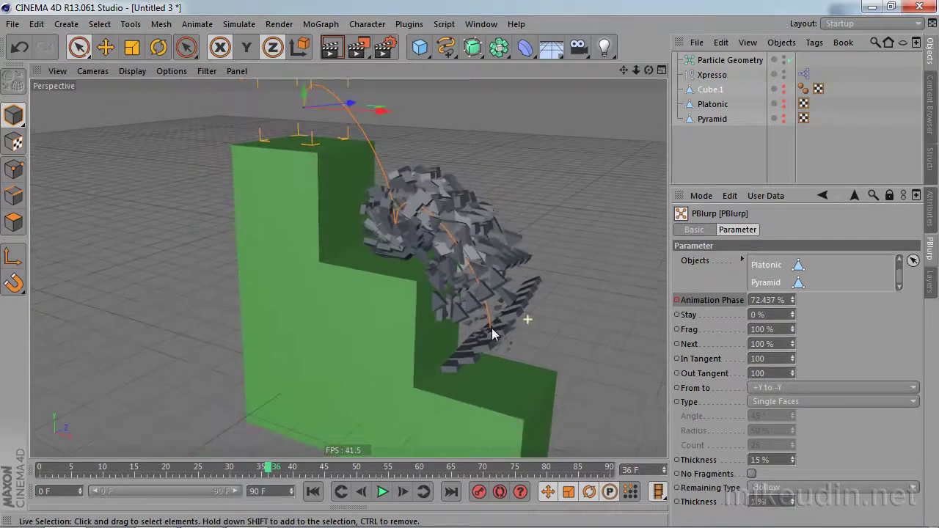
left_click_drag(497, 325, 602, 374, "alt")
type("15")
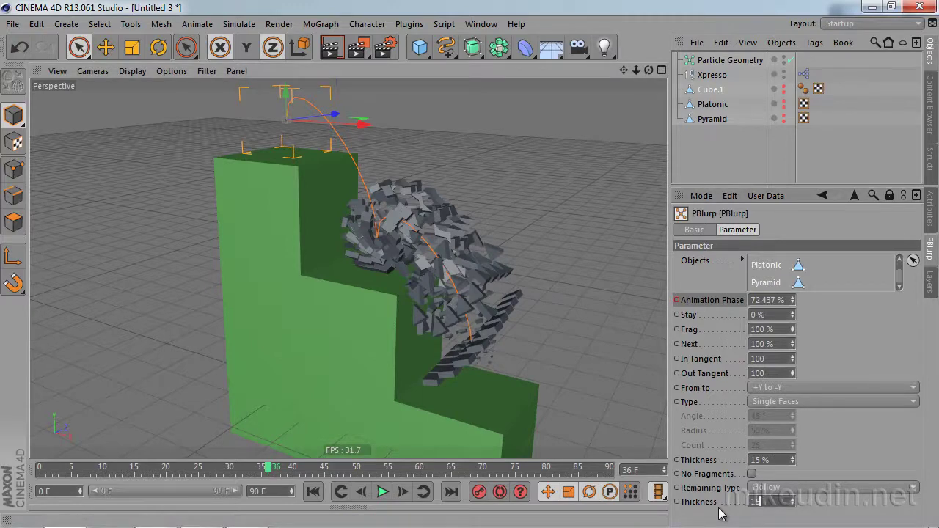
left_click(312, 492)
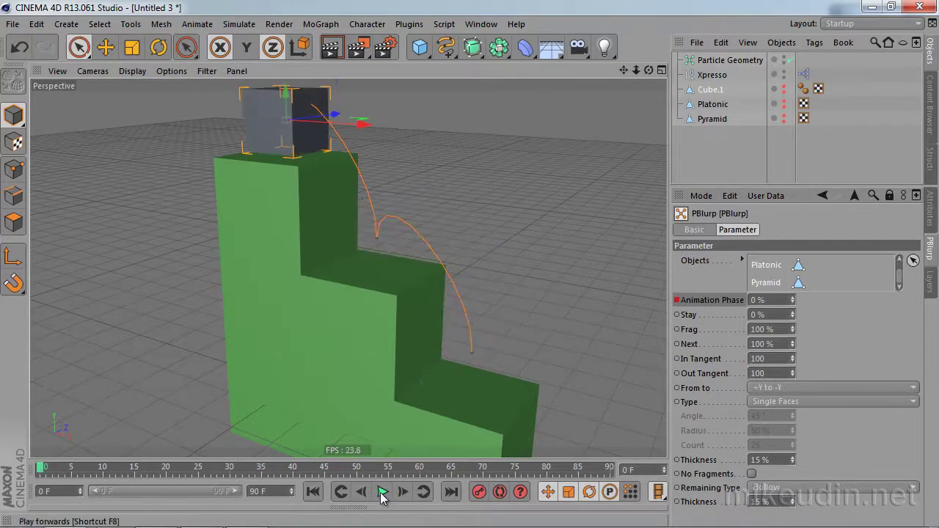
left_click(382, 492)
mouse_move(377, 210)
left_mouse_down("alt")
mouse_move(294, 143)
mouse_move(316, 212)
mouse_move(309, 196)
left_mouse_up("alt")
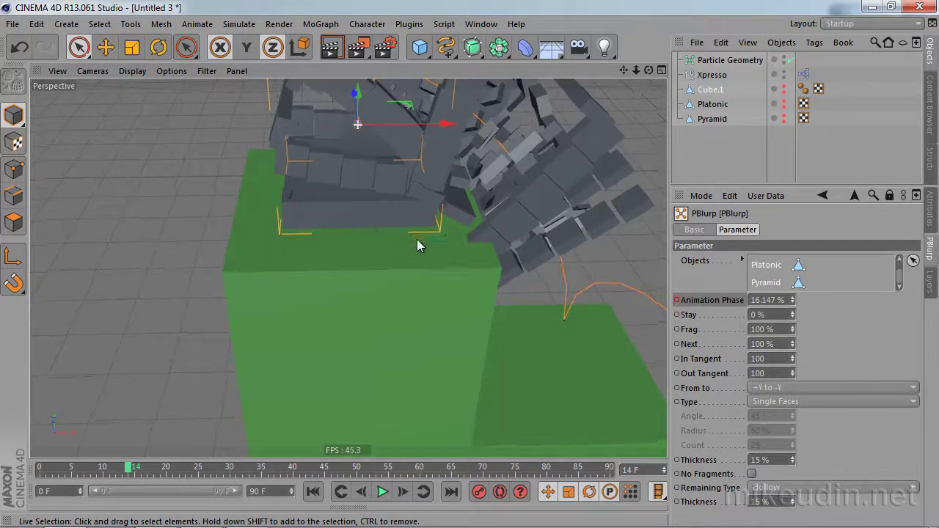
mouse_move(418, 245)
left_mouse_down("alt")
mouse_move(381, 257)
mouse_move(478, 279)
mouse_move(470, 266)
left_mouse_up("alt")
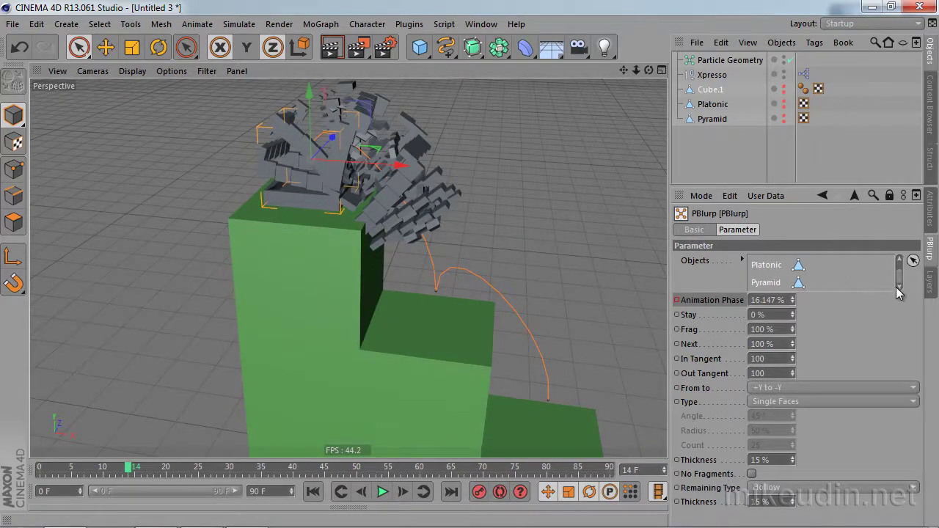
Enable No Fragments on the PBlurp morph
left_click(742, 261)
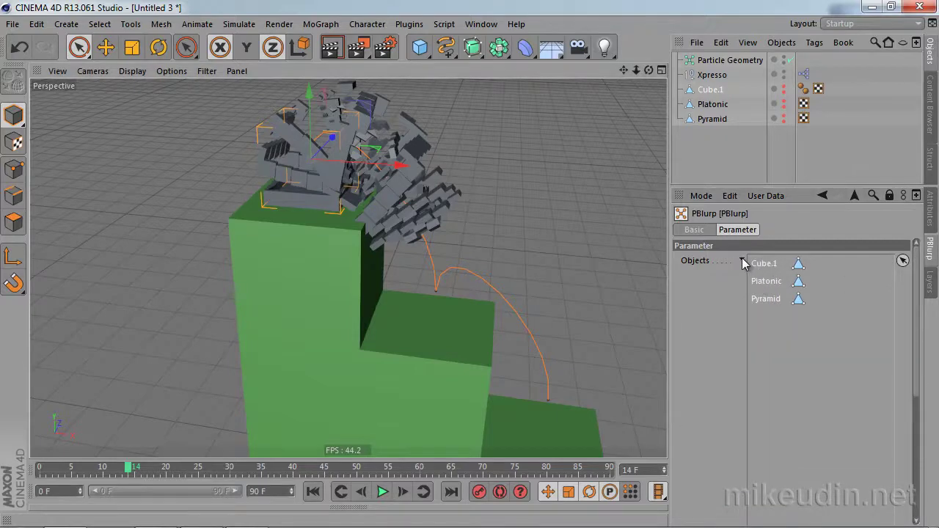
left_click(742, 261)
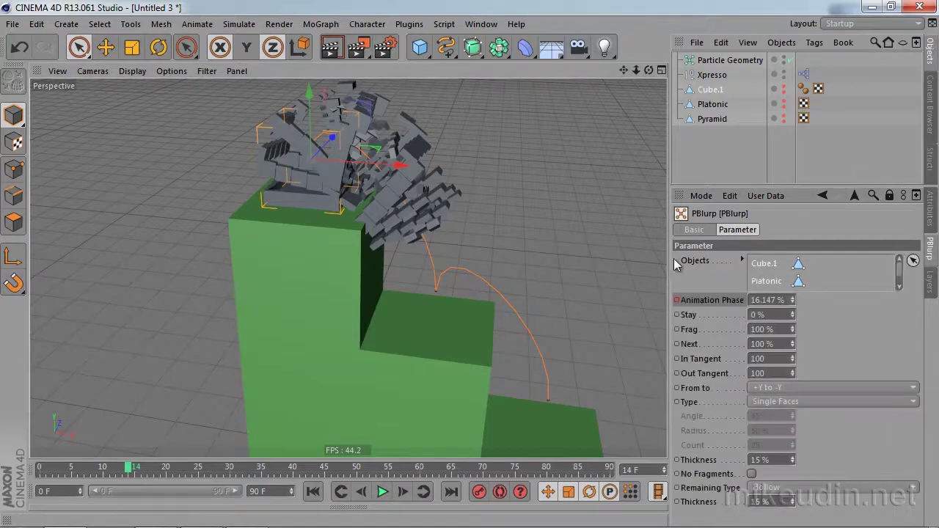
left_click(752, 473)
Replay the morph from frame 0 to watch the pyramid form whole, stopping at frame 53
left_click(313, 492)
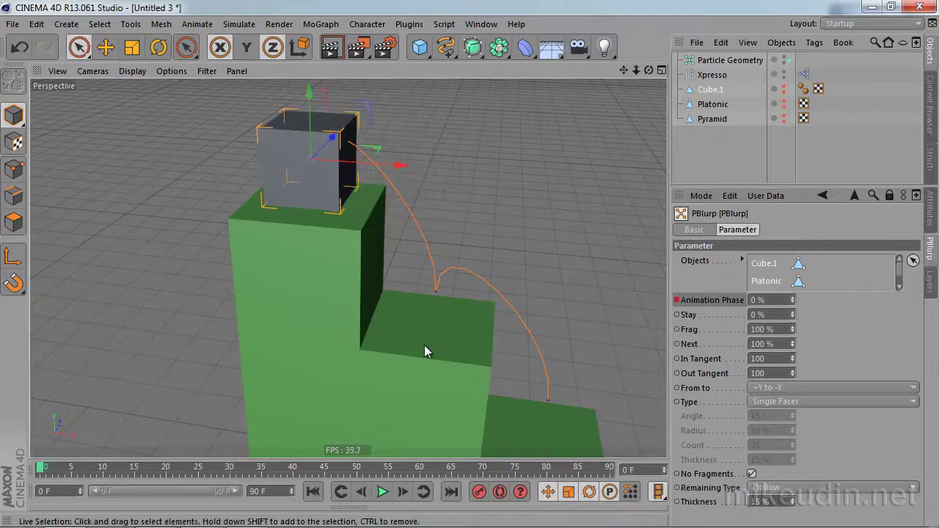
left_click_drag(425, 345, 449, 367, "alt")
scroll(449, 361, "down", 2)
scroll(462, 350, "down", 1)
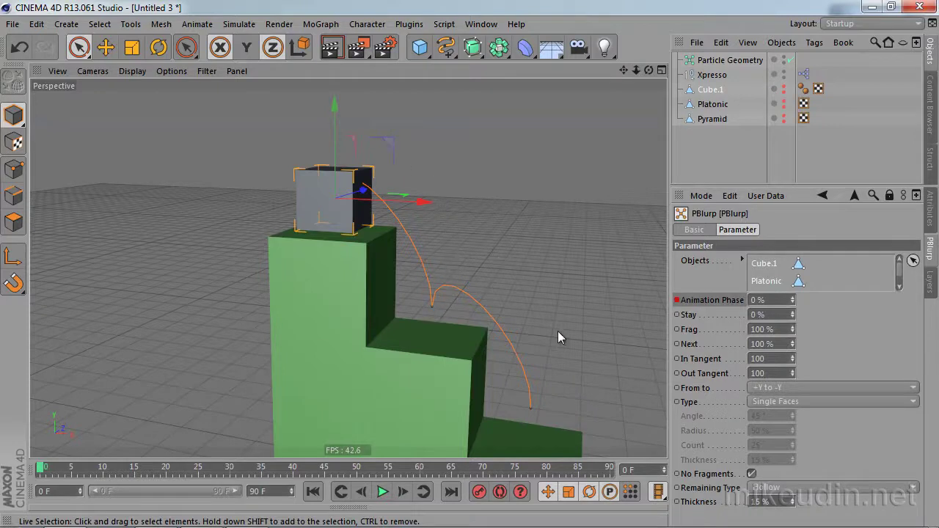
left_click(382, 492)
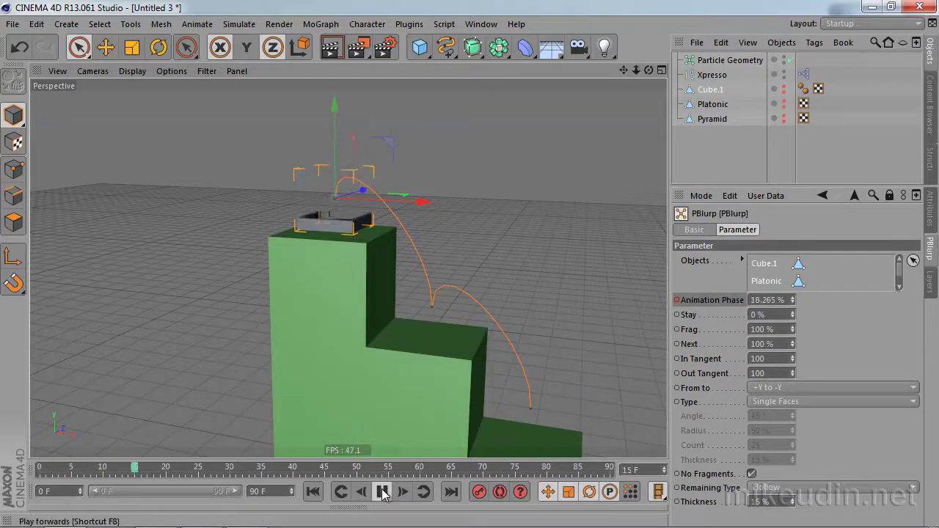
left_click(383, 492)
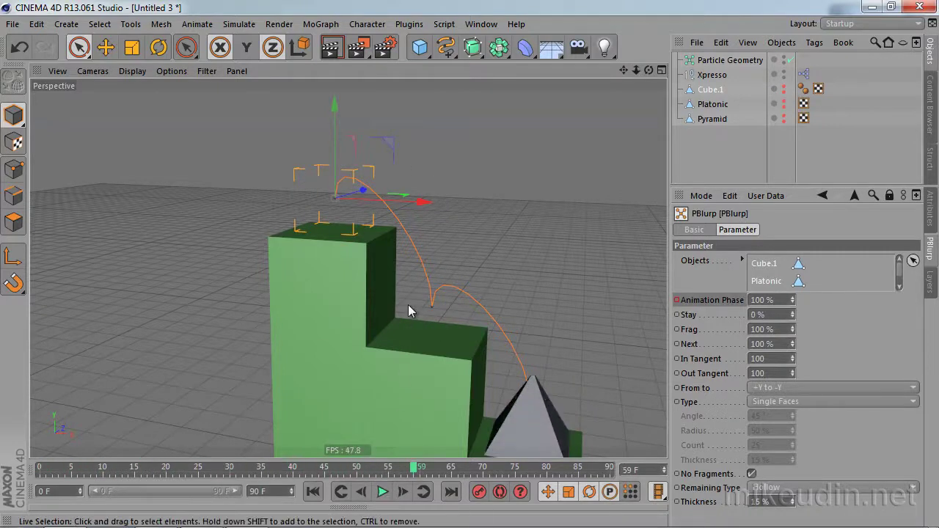
left_click(313, 491)
left_click(382, 492)
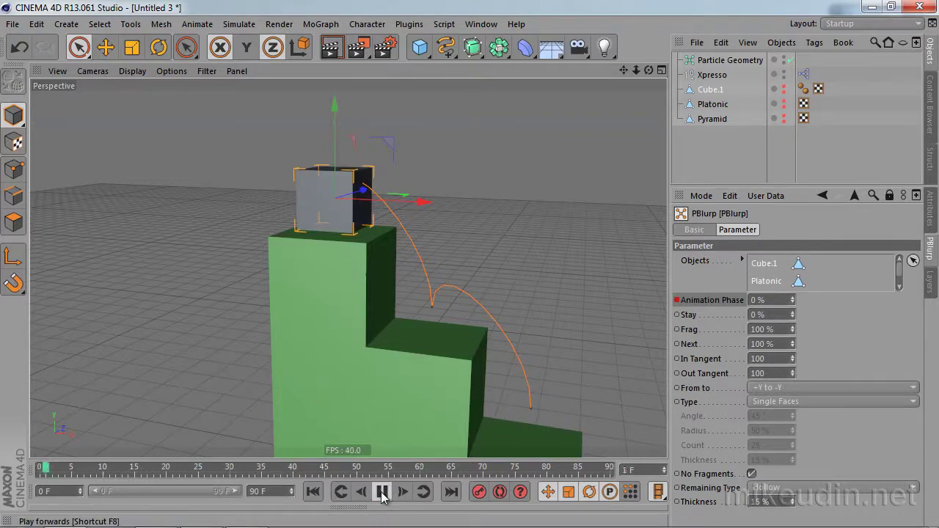
left_click(382, 491)
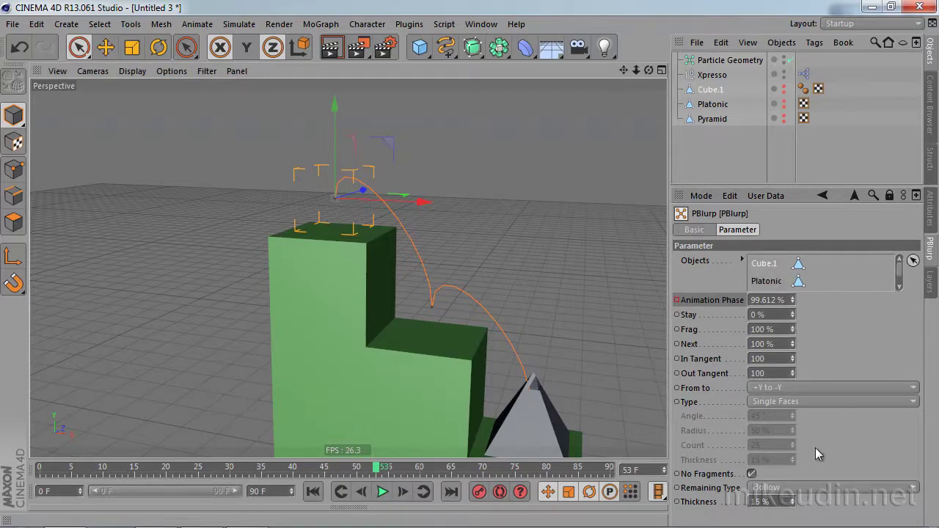
scroll(793, 286, "down", 1)
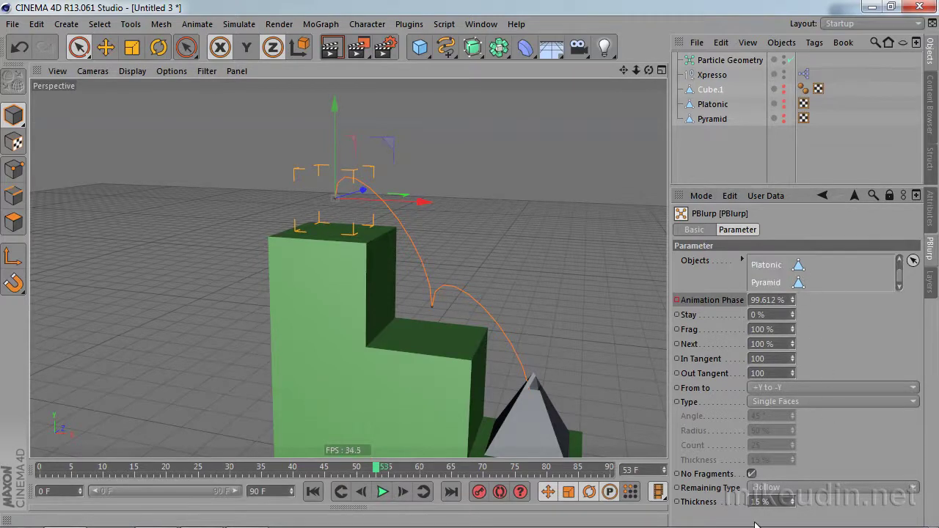
Toggle fragments on and back off, then replay the morph from frame 0 to frame 27
left_click(752, 474)
scroll(848, 280, "up", 1)
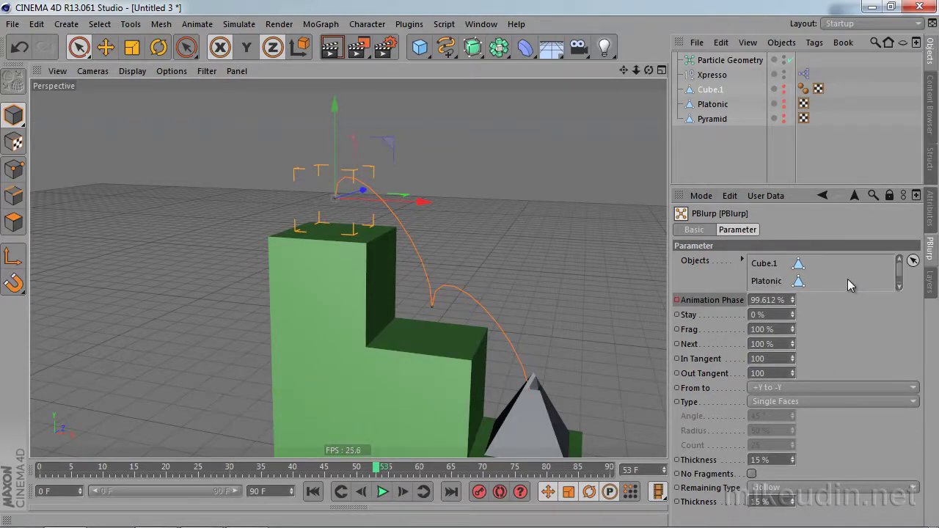
left_click(752, 474)
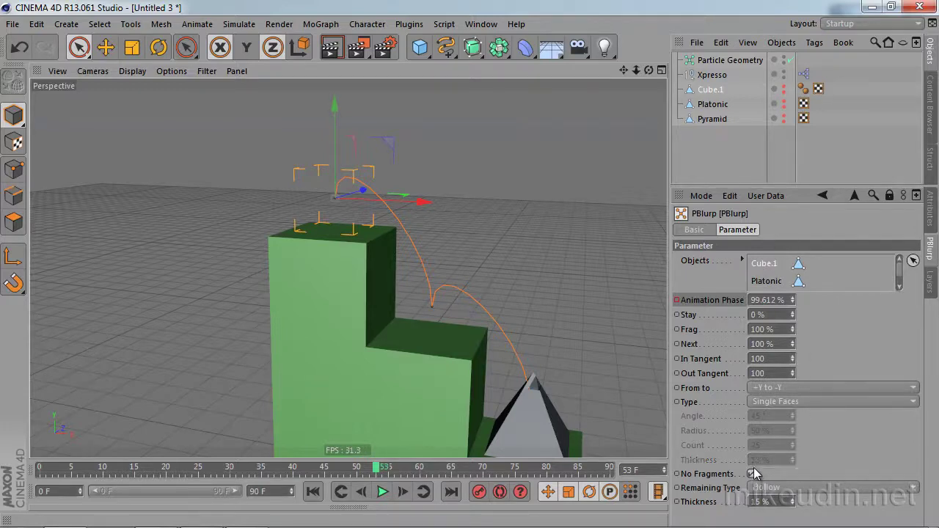
left_click(313, 492)
left_click(382, 492)
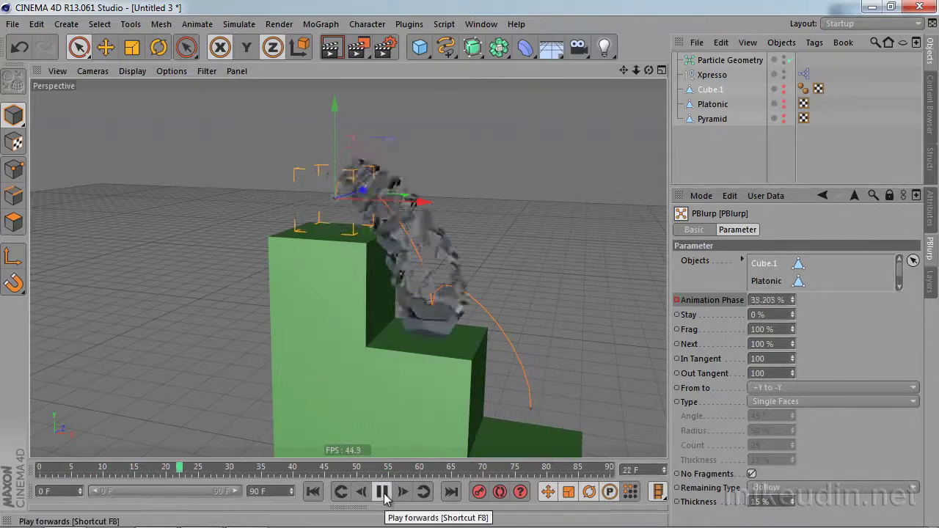
left_click(382, 492)
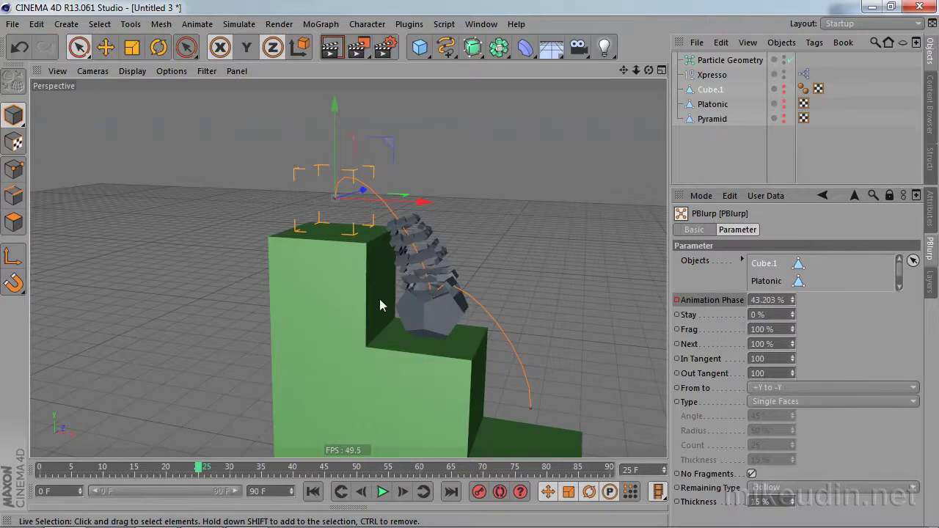
left_click(383, 493)
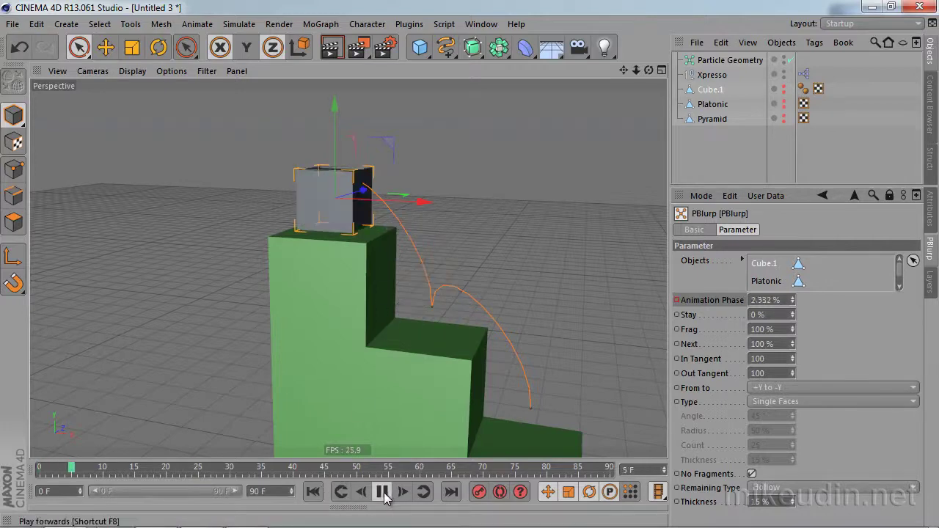
left_click(382, 492)
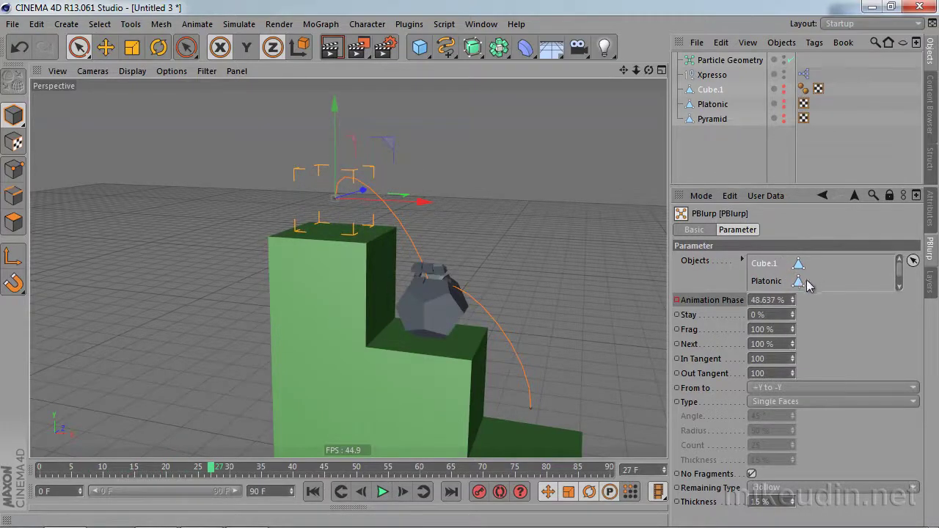
Toggle fragments again and replay the fragment-free morph facing the stairs, stopping at frame 51
scroll(841, 284, "down", 1)
left_click(751, 474)
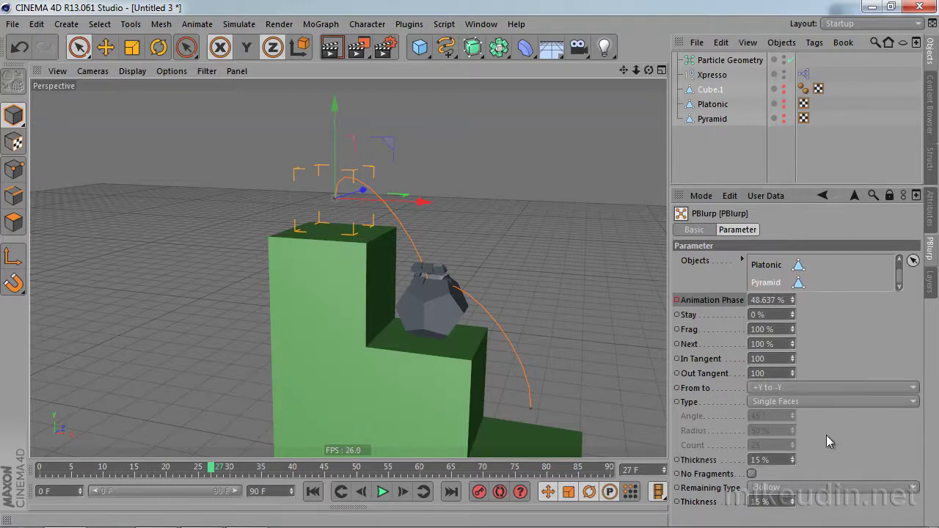
left_click(752, 473)
left_click(312, 491)
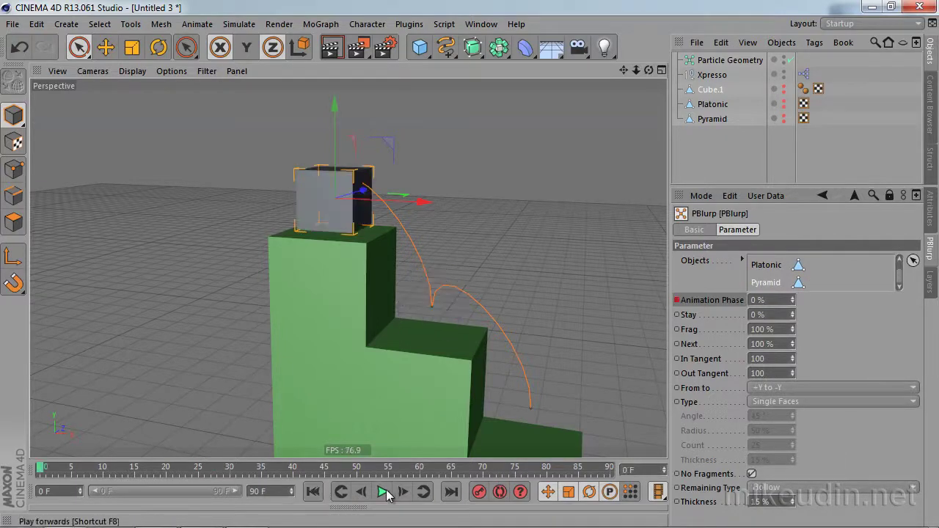
left_click(383, 493)
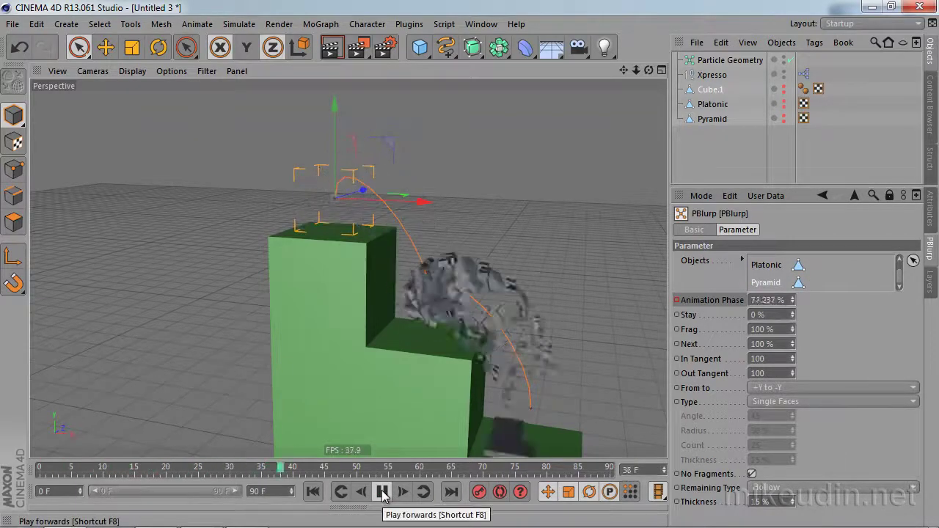
left_click(383, 493)
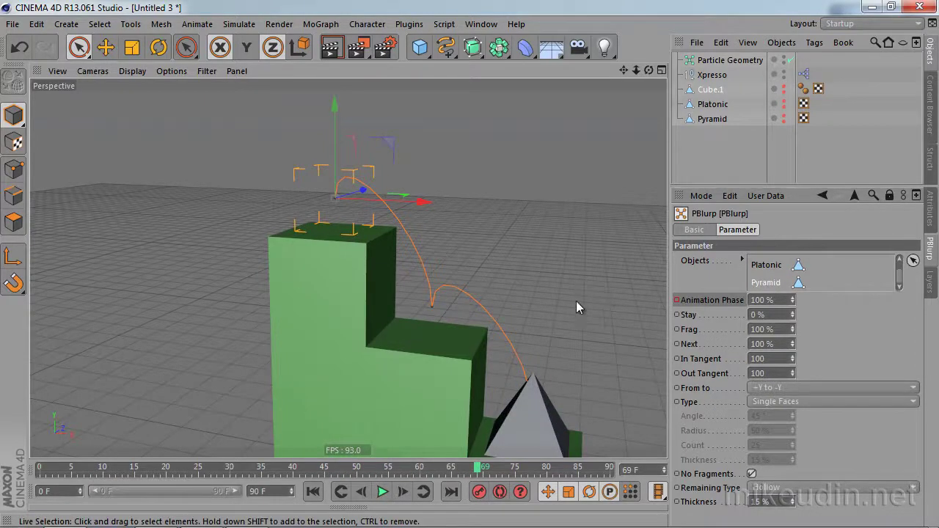
left_click_drag(576, 308, 571, 320, "alt")
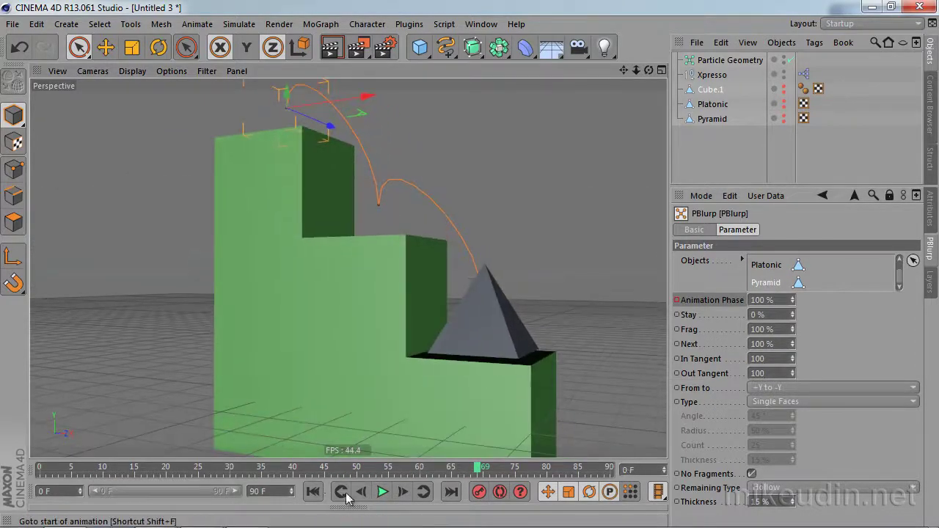
left_click(342, 493)
left_click(383, 493)
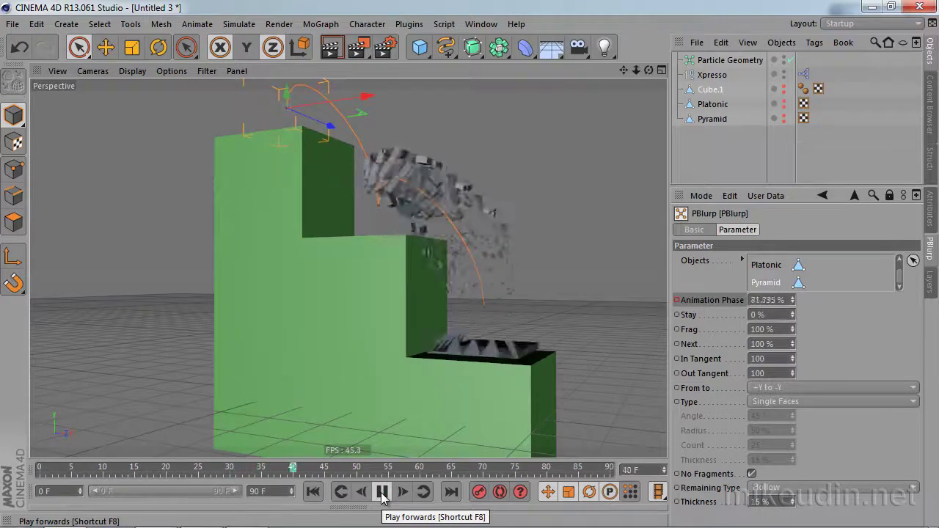
left_click(382, 493)
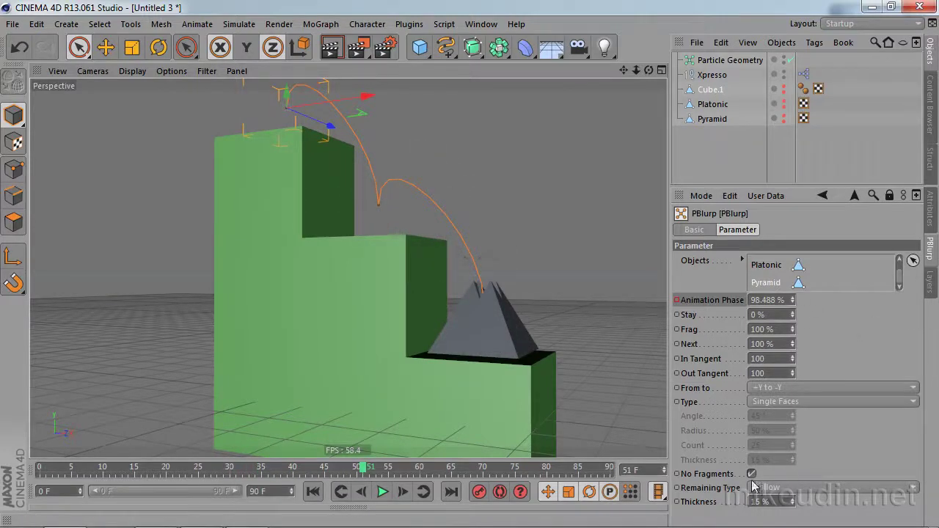
Re-enable fragments so the objects break into 15% thick pieces
scroll(840, 273, "up", 1)
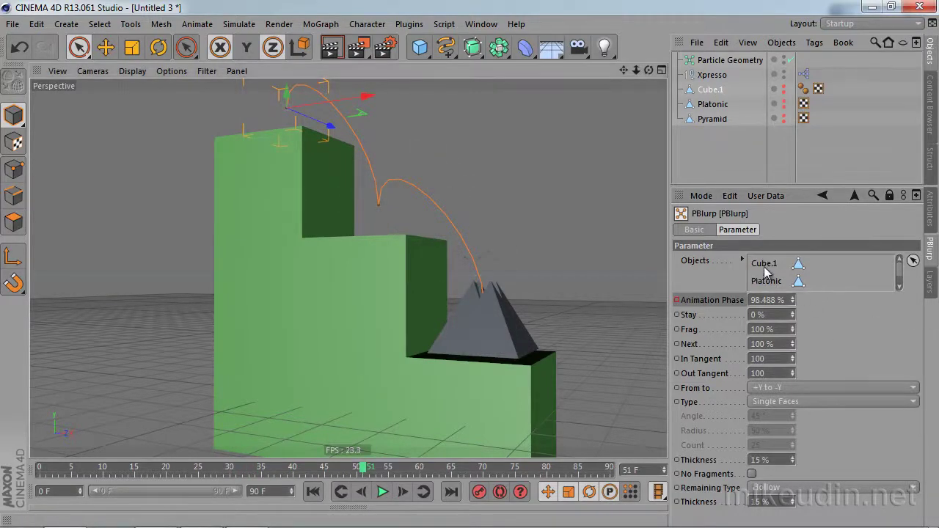
left_click(753, 475)
left_click(752, 475)
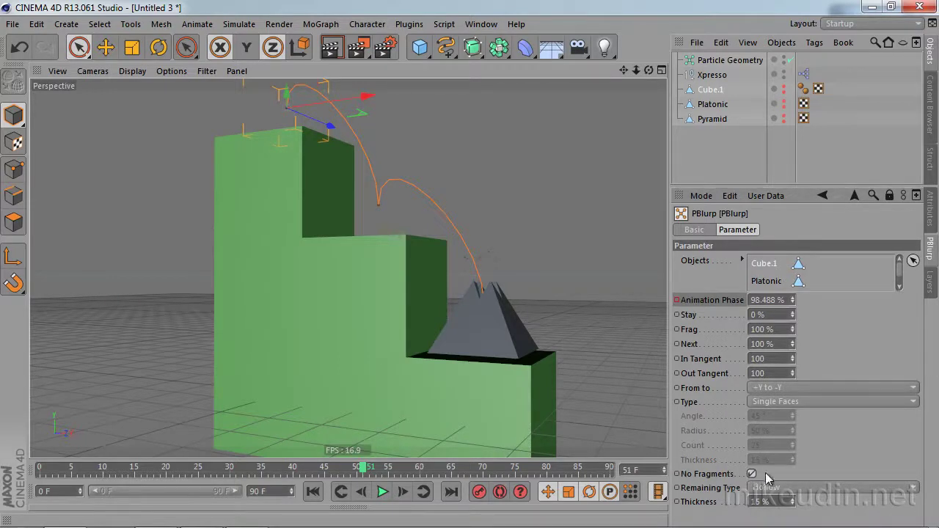
left_click(752, 475)
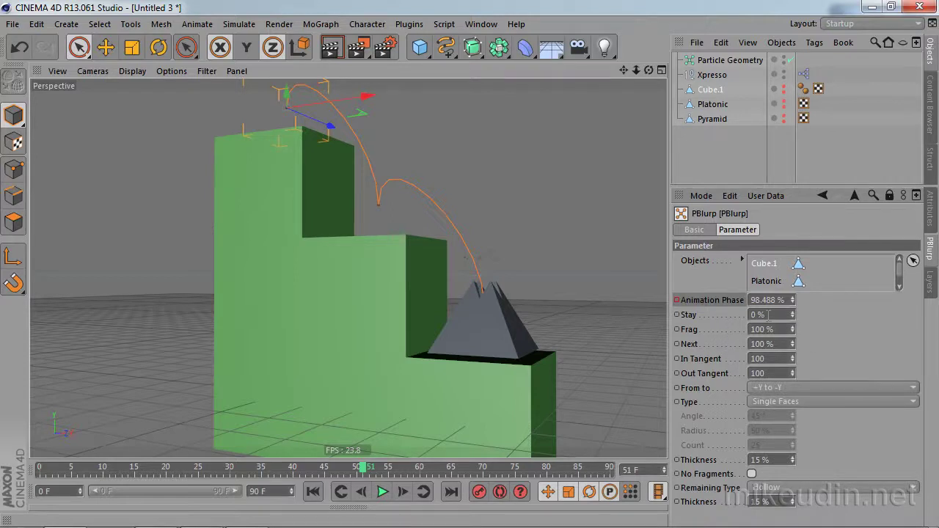
left_click_drag(473, 307, 440, 262, "alt")
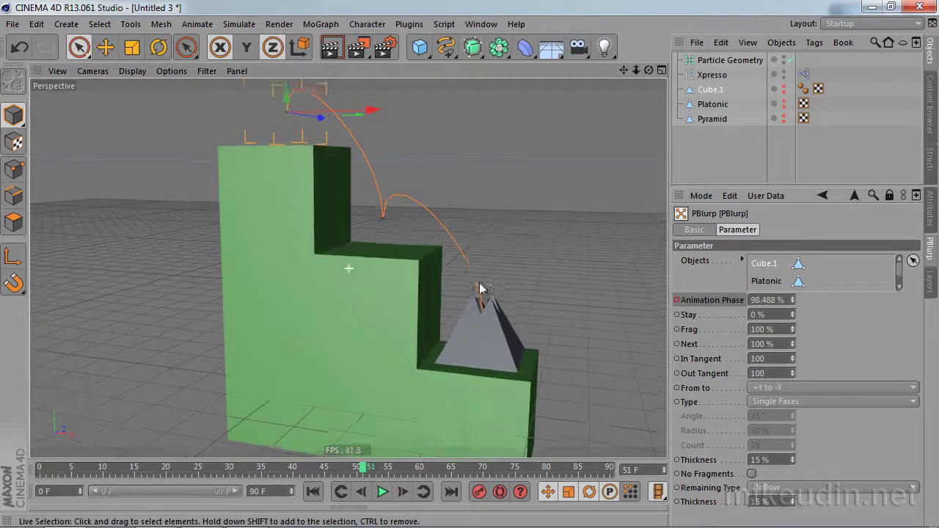
left_click_drag(482, 294, 603, 304, "alt")
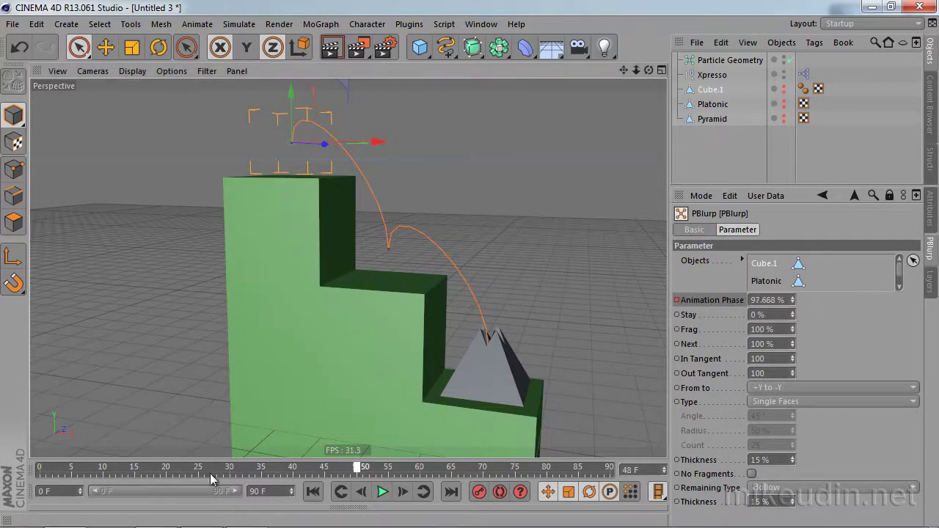
mouse_move(363, 469)
left_mouse_down()
mouse_move(42, 473)
mouse_move(426, 473)
left_mouse_up()
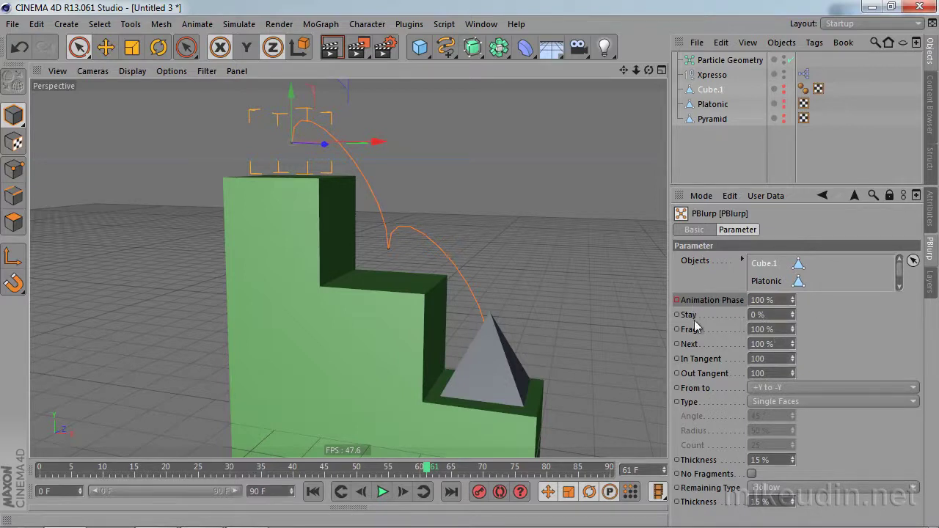
left_click(786, 314)
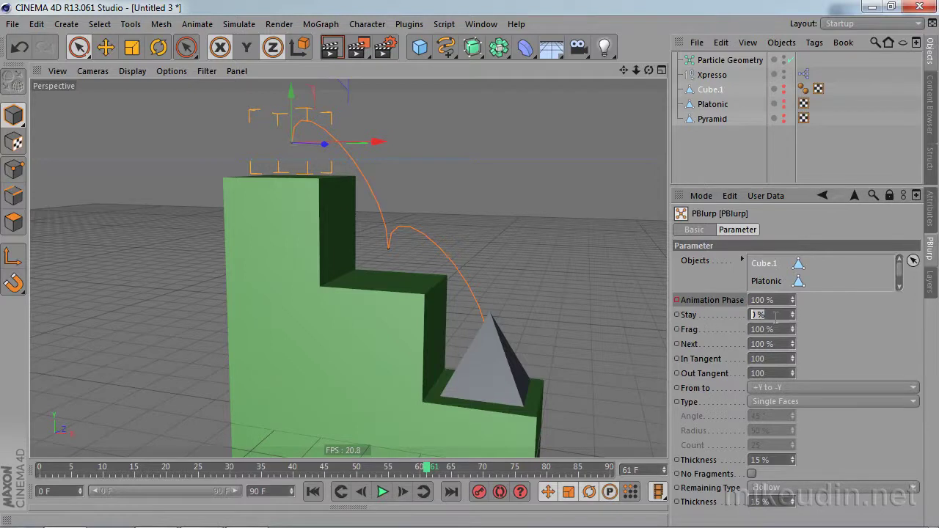
type("100")
key("Return")
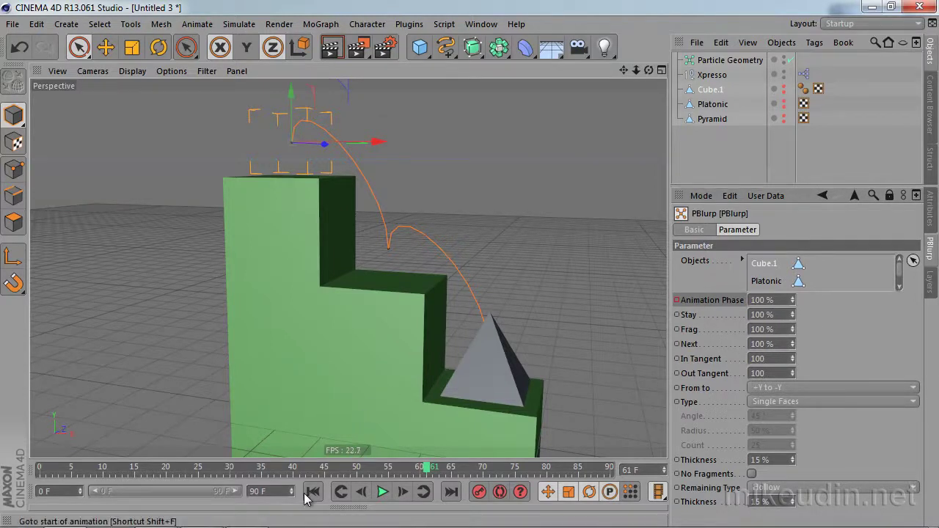
left_click(313, 492)
left_click(382, 492)
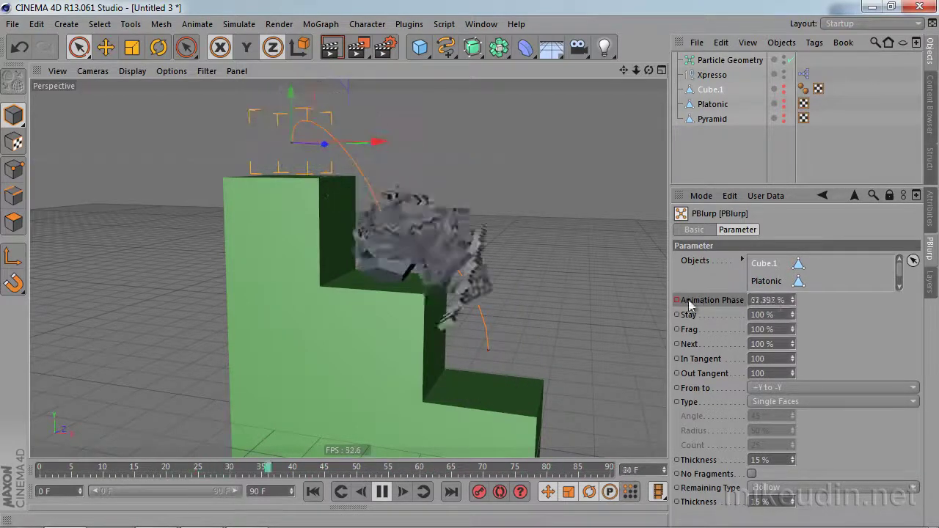
left_click(382, 491)
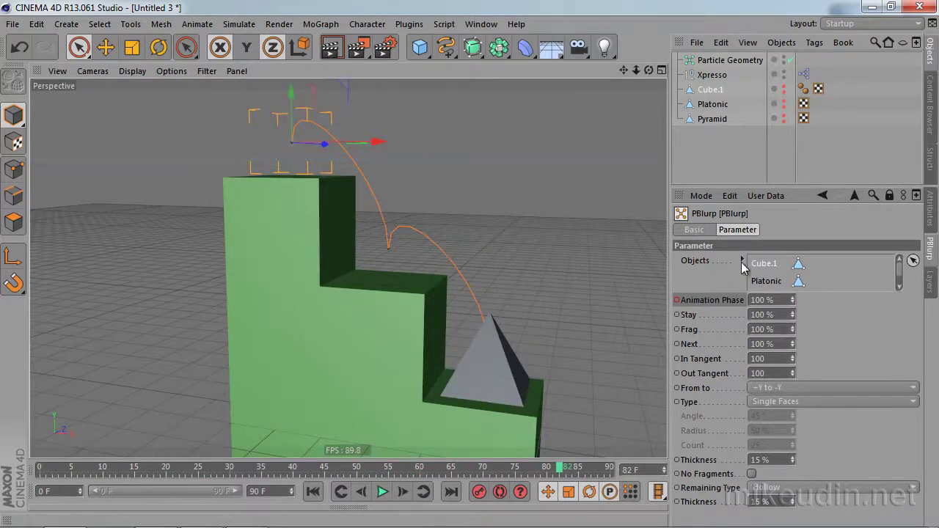
double_click(779, 315)
type("0")
key("Return")
left_click(770, 284)
key("Return")
left_click(313, 492)
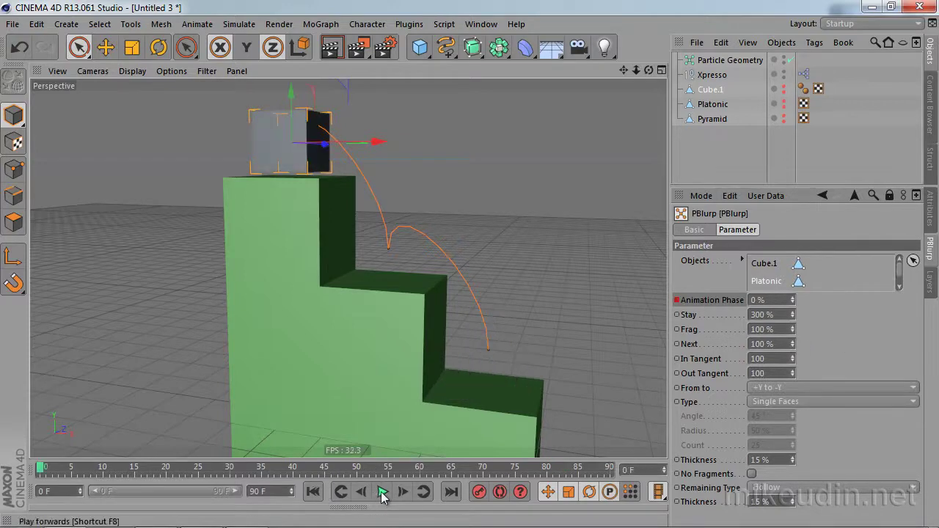
left_click(382, 497)
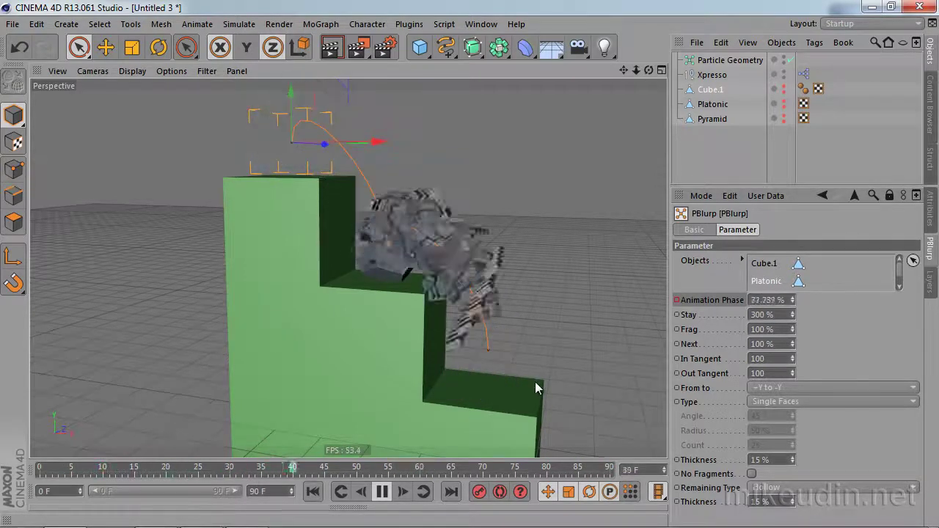
left_click(381, 492)
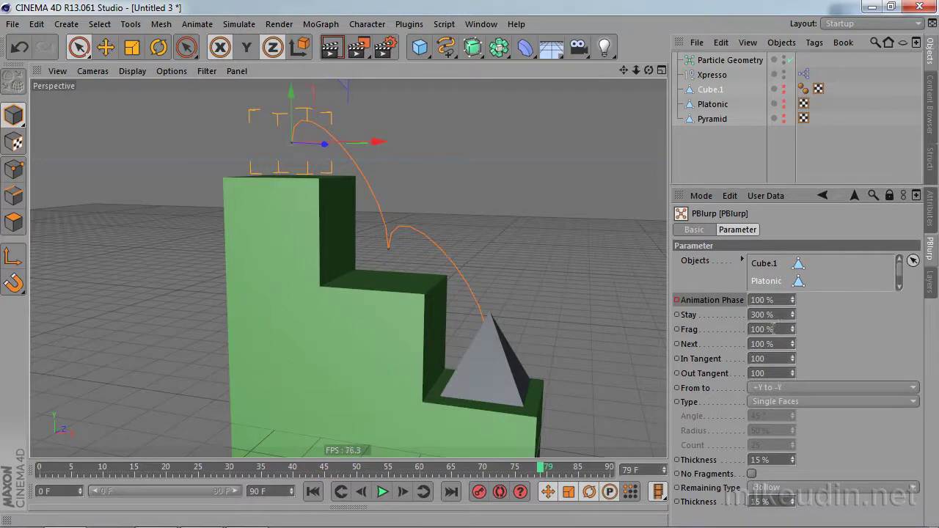
type("0")
key("Return")
Set PBlurp Frag to 0% and play the cube's shatter from the start
double_click(779, 332)
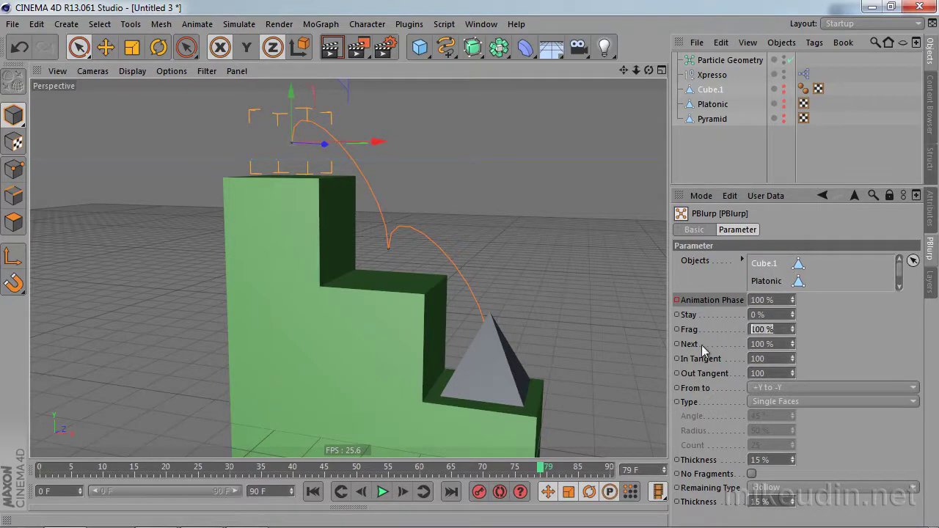
type("0")
key("Return")
left_click(320, 490)
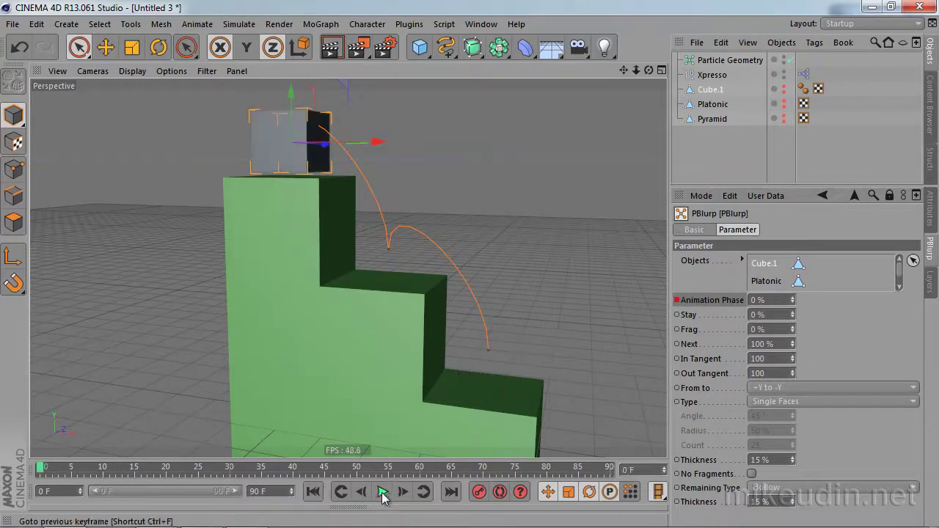
left_click(382, 493)
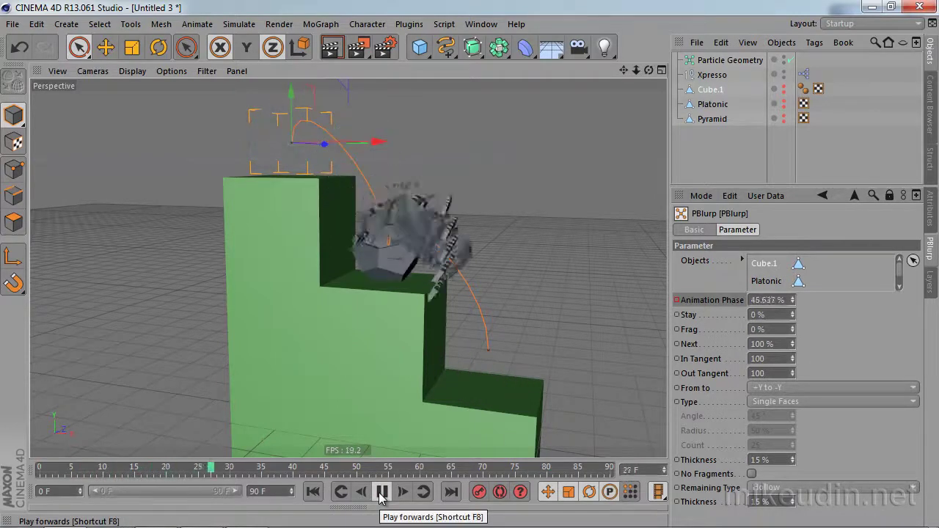
left_click(382, 493)
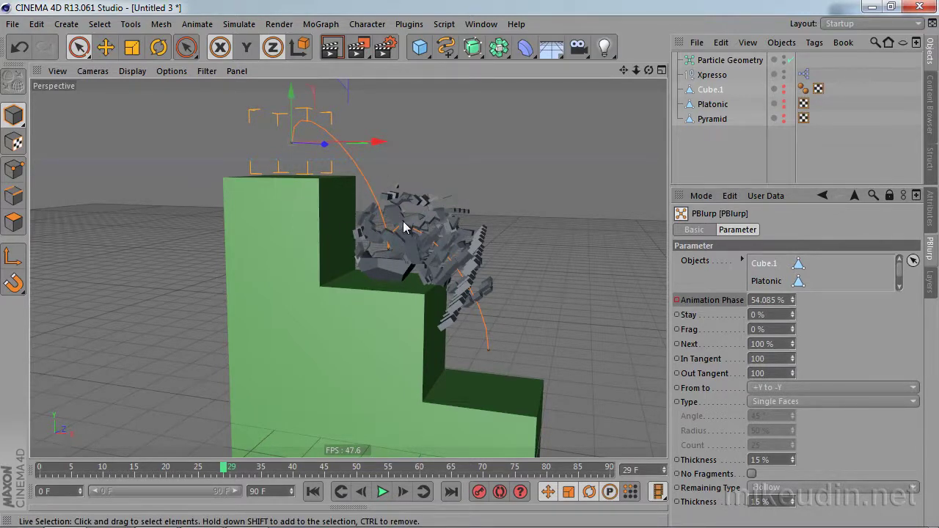
Restore Frag to 100% and replay the shatter, pausing at frame 24
left_click(770, 330)
type("100")
key("Return")
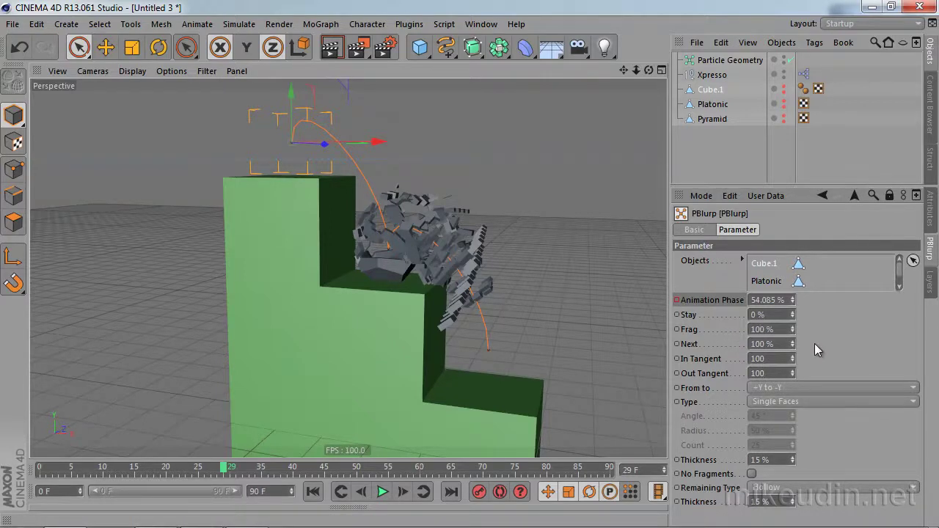
left_click(320, 497)
left_click(382, 491)
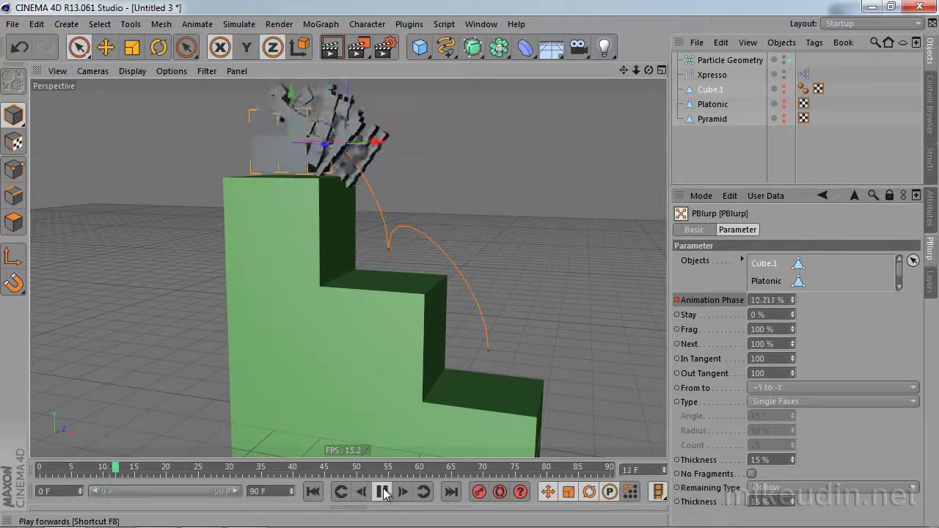
left_click(383, 492)
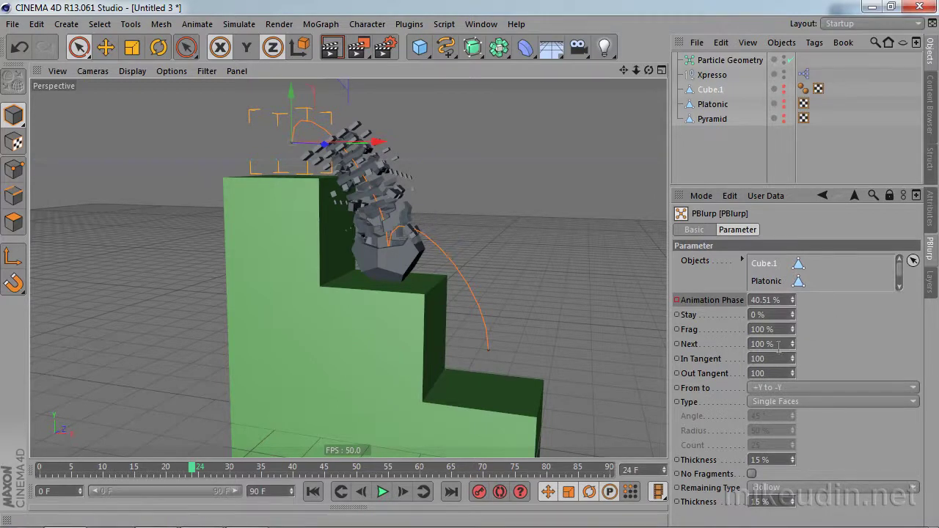
Lower PBlurp Next to 0% and play the shatter from frame 0
left_click_drag(792, 344, 801, 373)
left_click(312, 492)
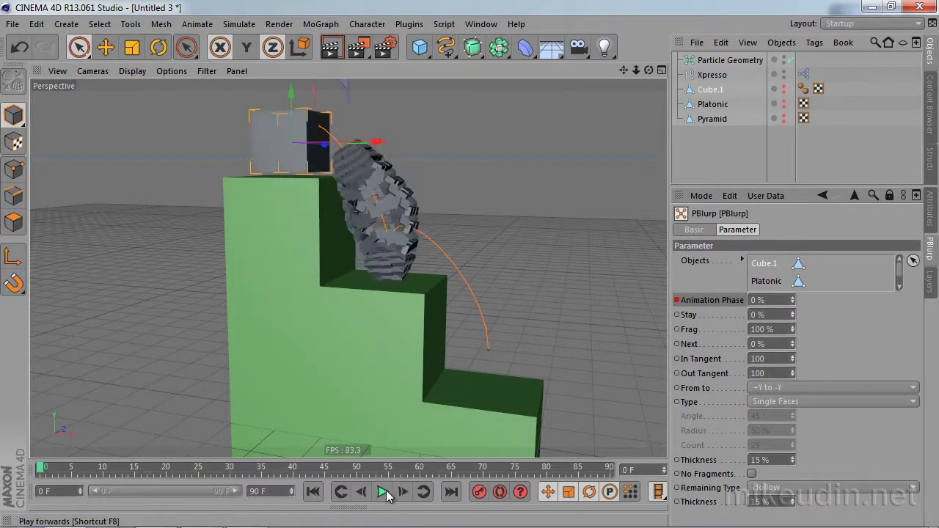
left_click(382, 491)
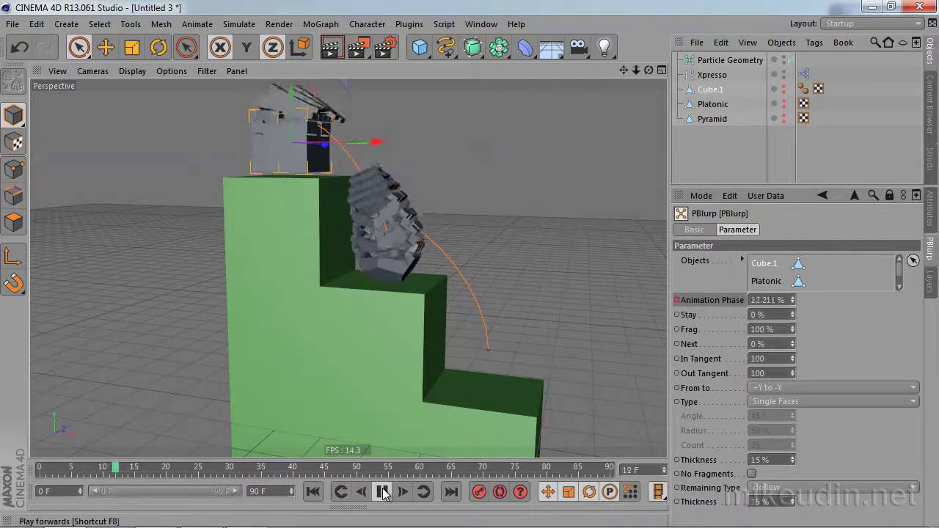
left_click(382, 492)
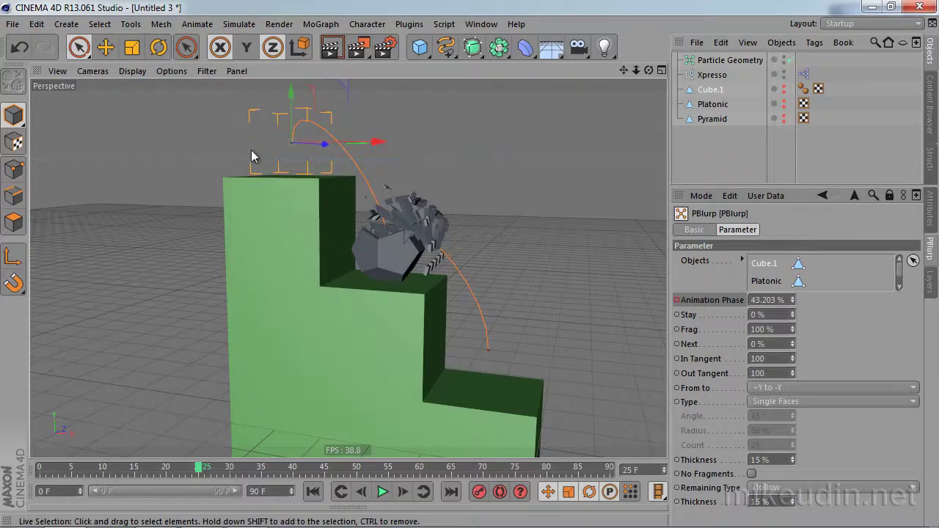
Set Next back to 100% and replay the shatter from frame 0
left_click(756, 342)
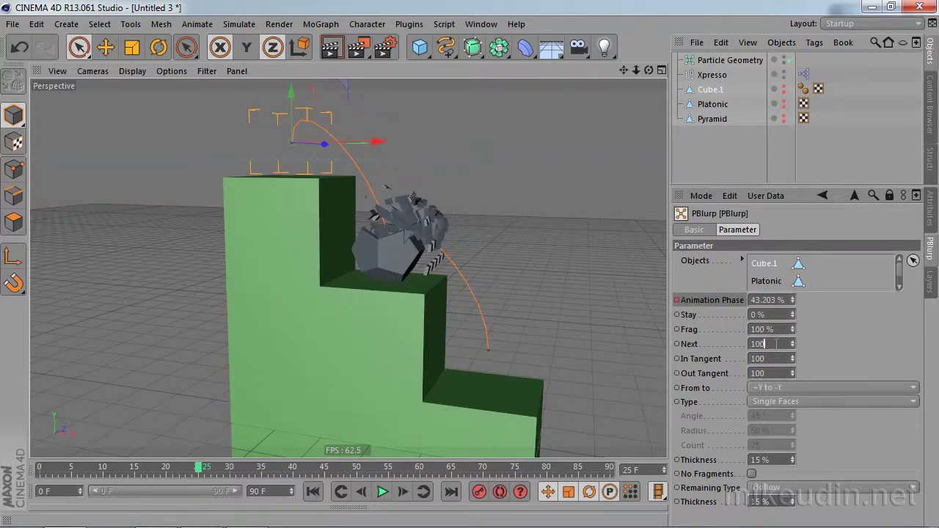
type("100")
left_click(313, 492)
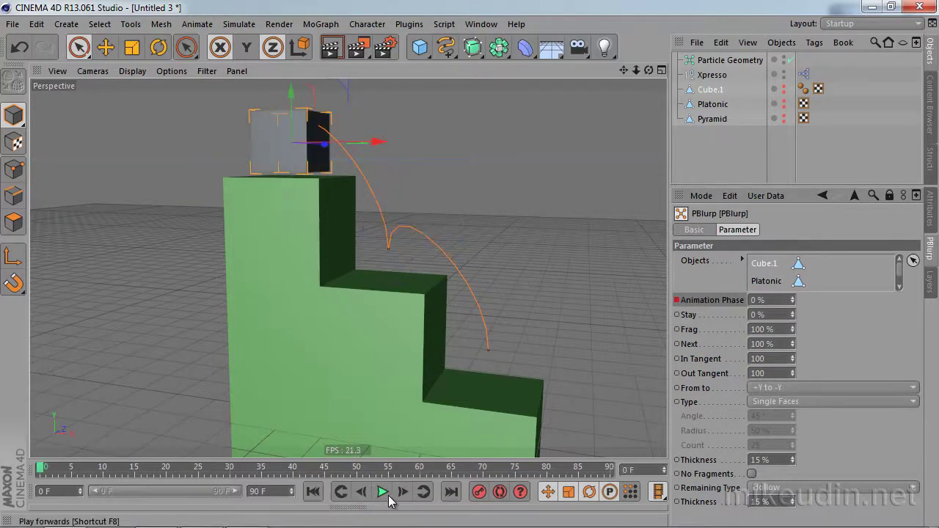
left_click(383, 492)
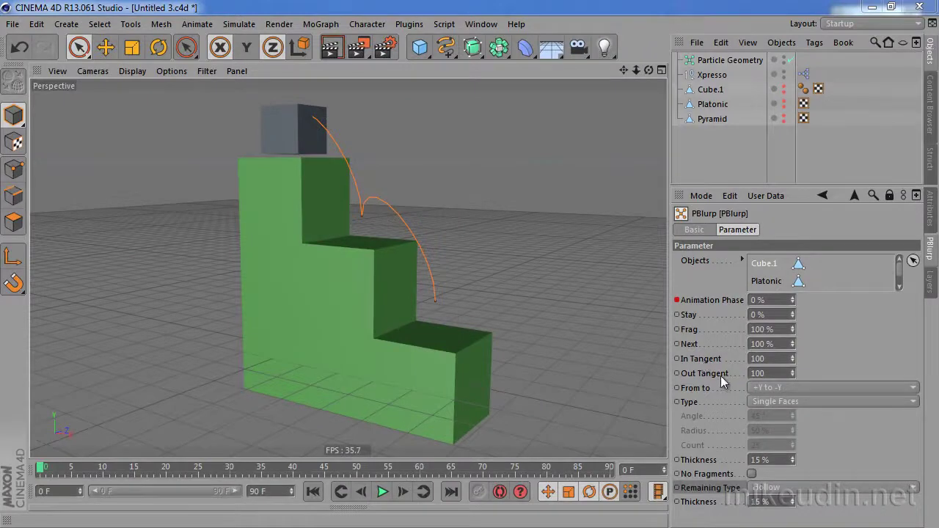
Orbit around the cube and green steps, then raise PBlurp Out Tangent to 217
mouse_move(453, 241)
left_mouse_down("alt")
mouse_move(419, 258)
mouse_move(407, 240)
mouse_move(437, 269)
mouse_move(392, 203)
left_mouse_up("alt")
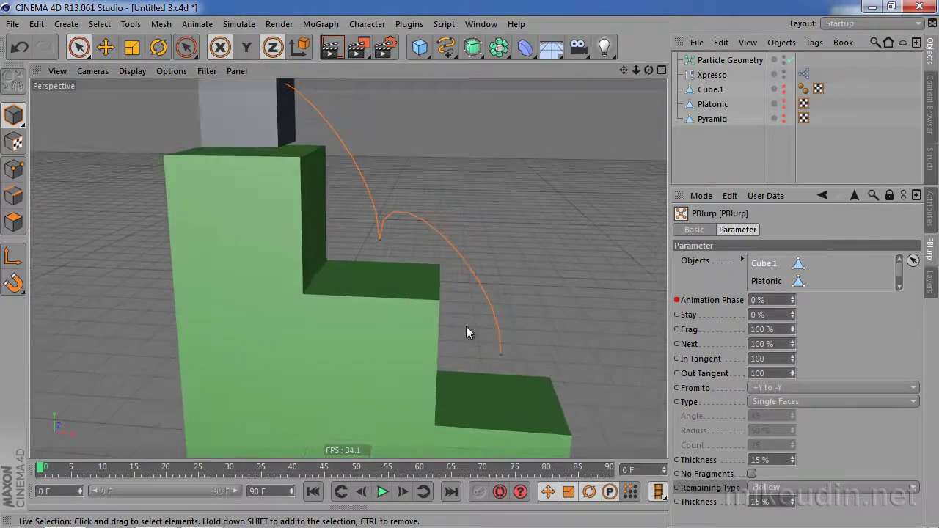
mouse_move(466, 326)
left_mouse_down("alt")
mouse_move(397, 278)
mouse_move(432, 275)
left_mouse_up("alt")
mouse_move(389, 238)
left_mouse_down("alt")
mouse_move(414, 285)
mouse_move(323, 218)
left_mouse_up("alt")
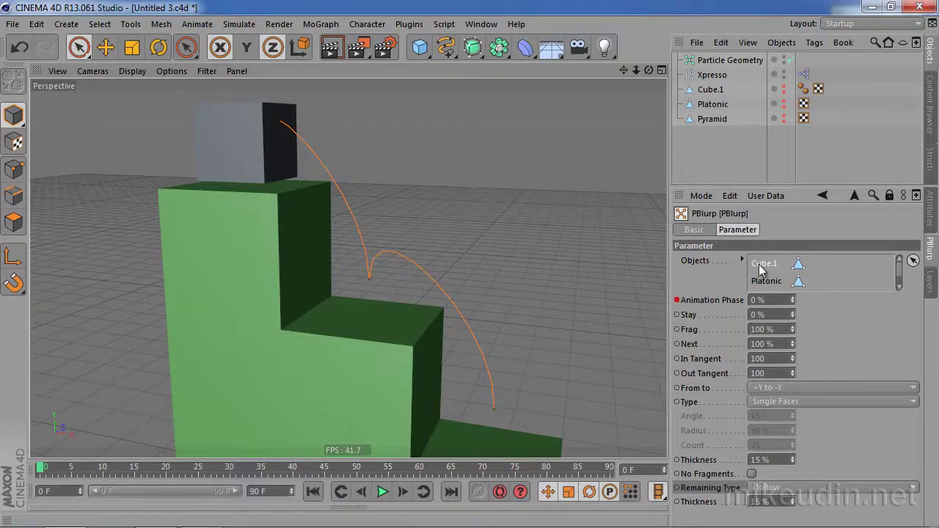
mouse_move(377, 216)
left_mouse_down("alt")
mouse_move(390, 237)
mouse_move(363, 207)
mouse_move(312, 190)
left_mouse_up("alt")
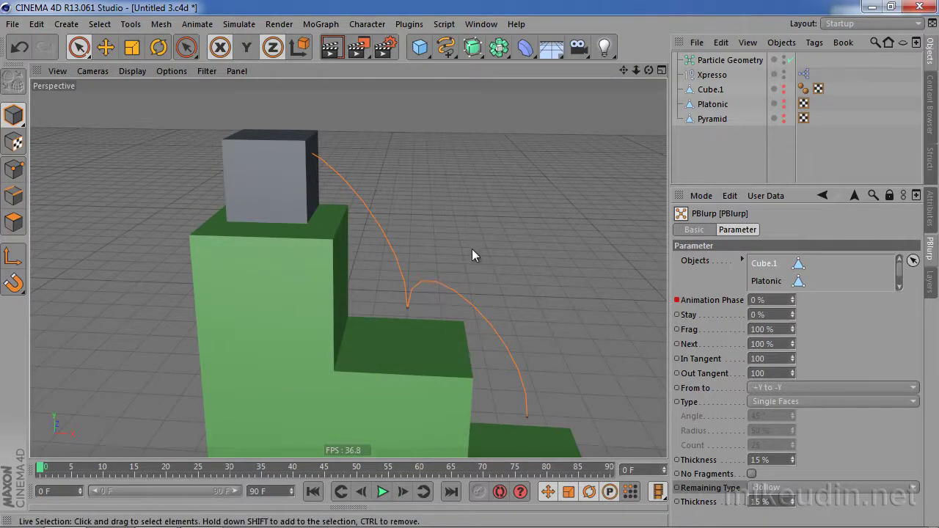
left_click_drag(472, 249, 444, 254, "alt")
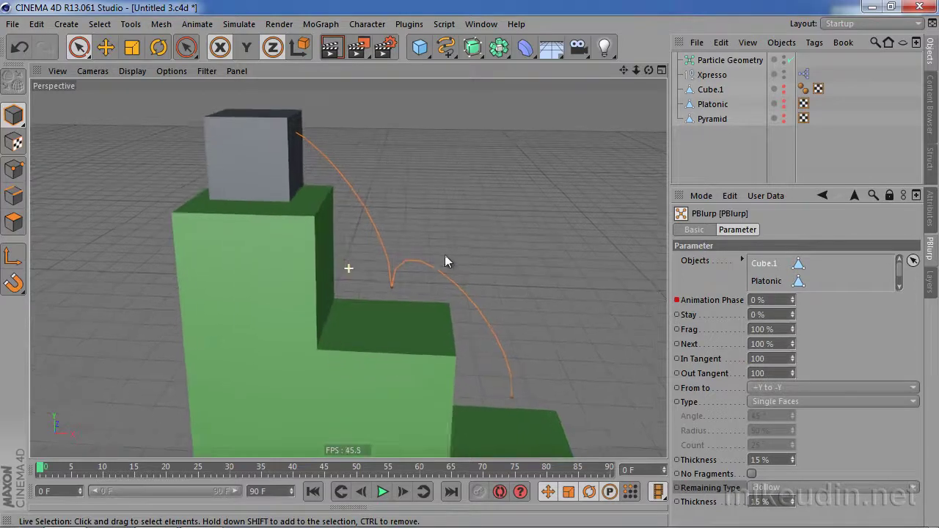
left_click(703, 373)
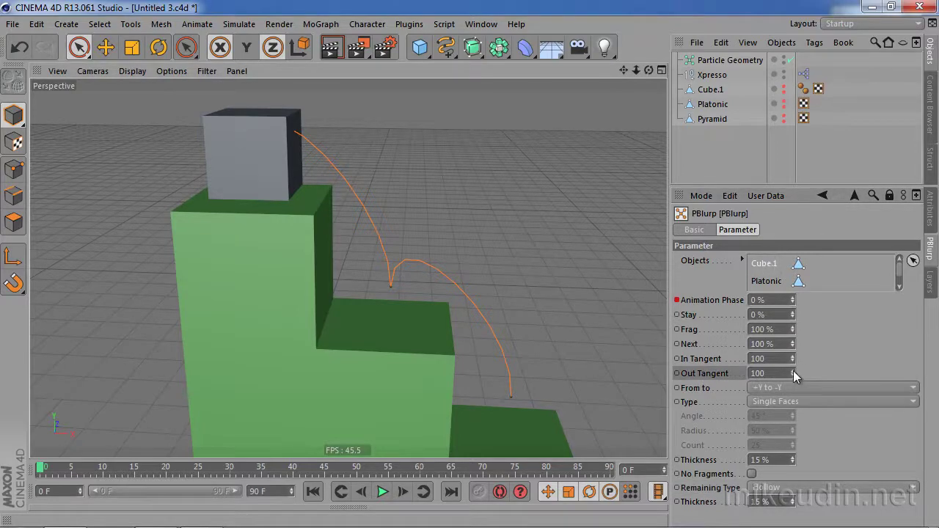
mouse_move(793, 371)
left_mouse_down()
mouse_move(789, 364)
mouse_move(793, 415)
mouse_move(793, 373)
left_mouse_up()
Try Out Tangent at 0 and 100, then flatten both In and Out Tangent to 0
key("Return")
type("100")
key("Return")
left_click(713, 359)
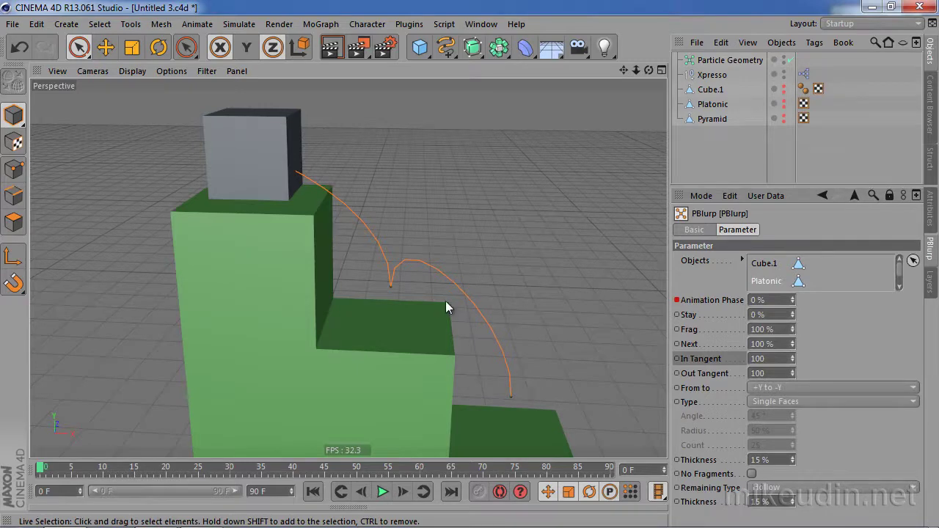
mouse_move(425, 318)
left_mouse_down("alt")
mouse_move(457, 326)
mouse_move(499, 317)
left_mouse_up("alt")
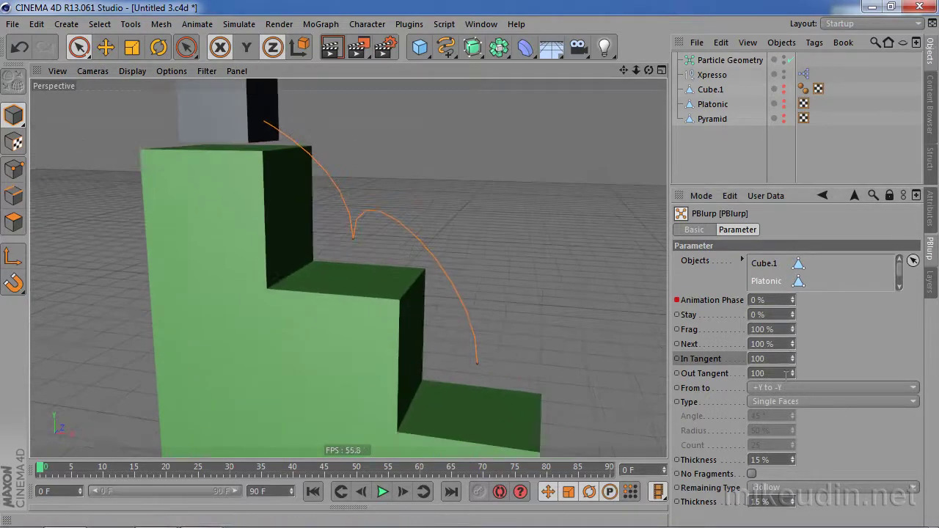
type("0")
key("Tab")
type("0")
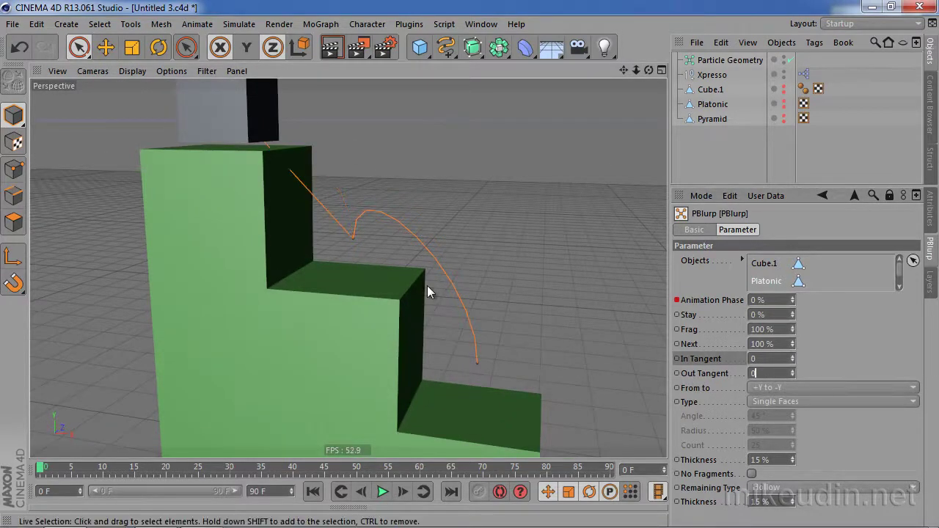
key("Tab")
Restore In and Out Tangent to 100 for rounded hops between steps
left_click_drag(411, 316, 403, 285, "alt")
left_click(770, 358)
type("1")
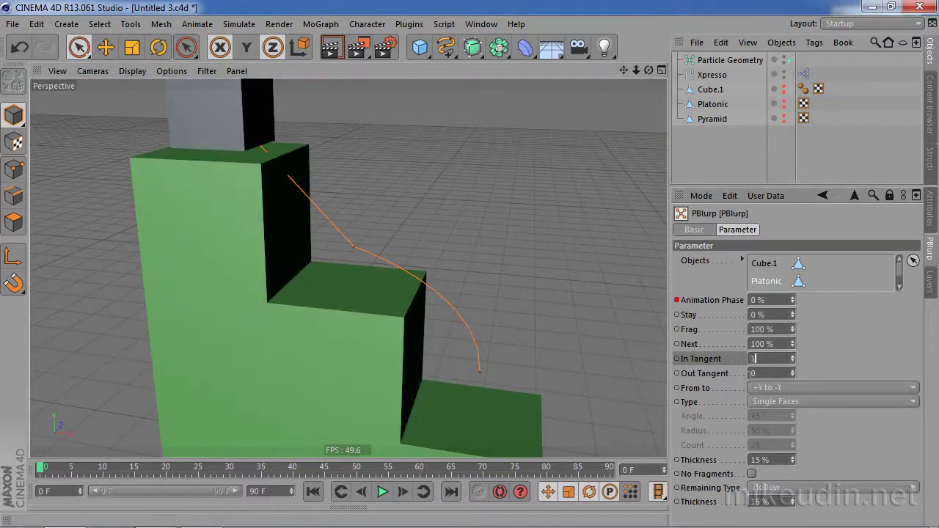
type("0000")
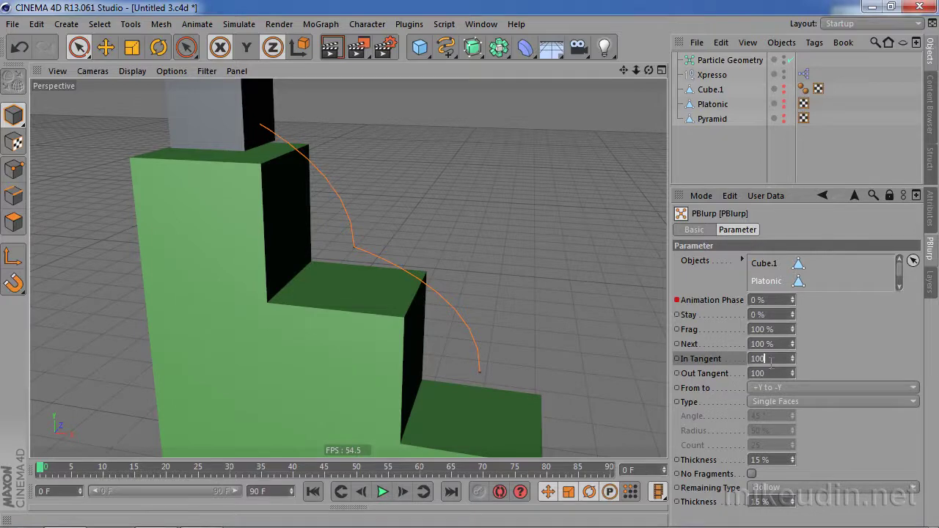
key("Return")
mouse_move(500, 320)
left_mouse_down("alt")
mouse_move(455, 361)
mouse_move(448, 352)
mouse_move(571, 336)
left_mouse_up("alt")
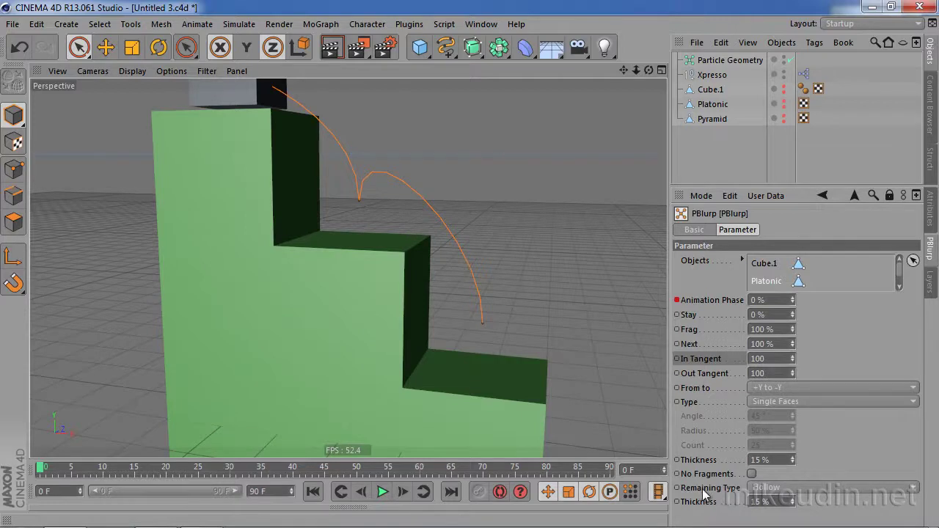
Set PBlurp Remaining Type to None
left_click(781, 490)
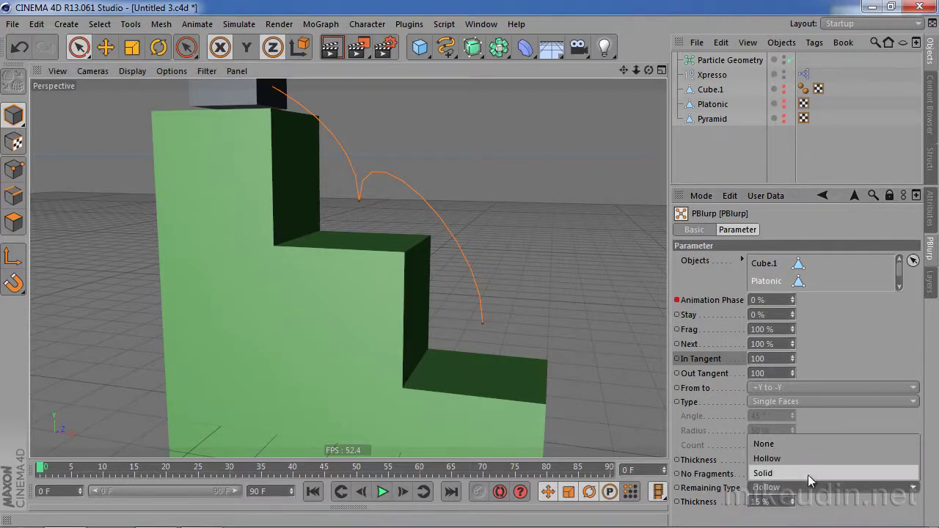
left_click_drag(398, 216, 350, 269, "alt")
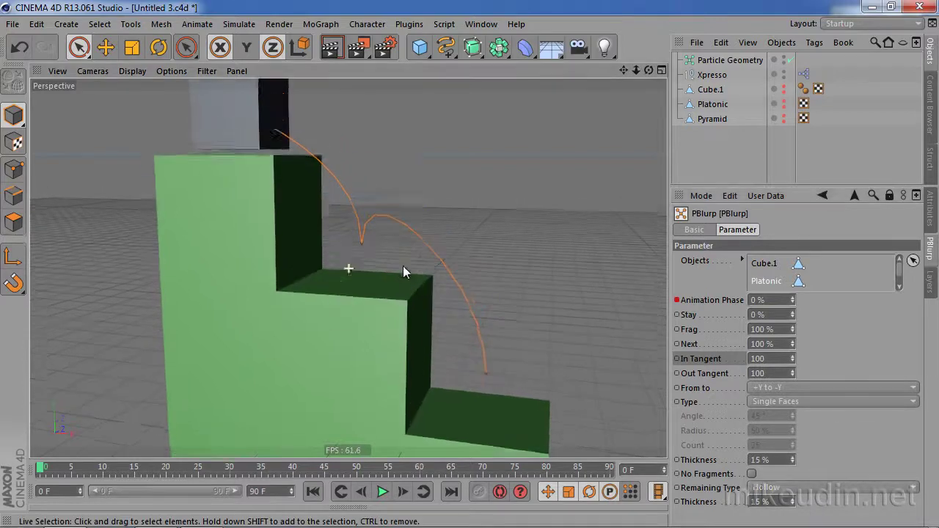
left_click_drag(409, 210, 395, 244, "alt")
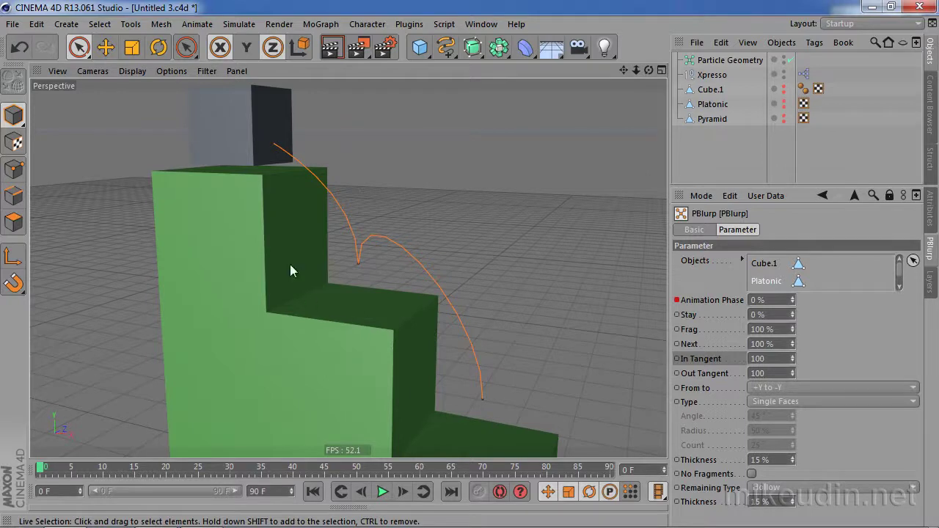
left_click(814, 489)
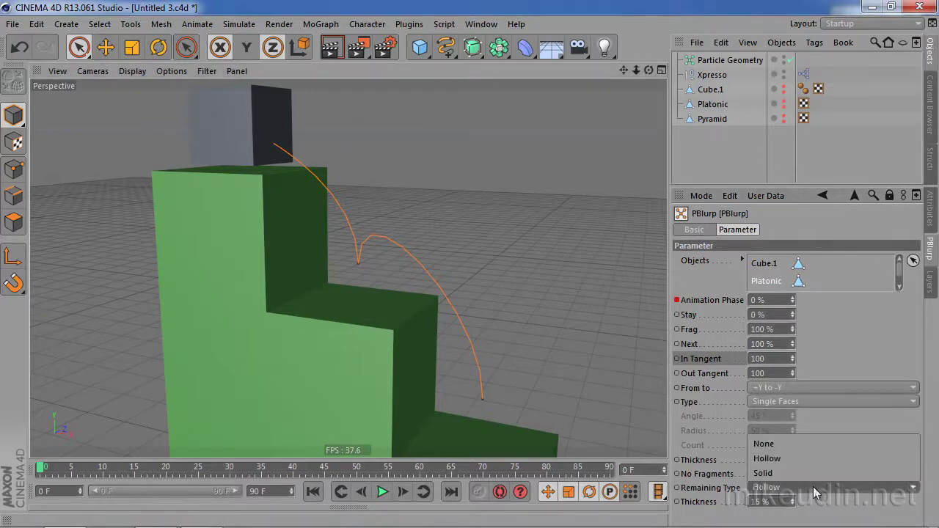
left_click(812, 445)
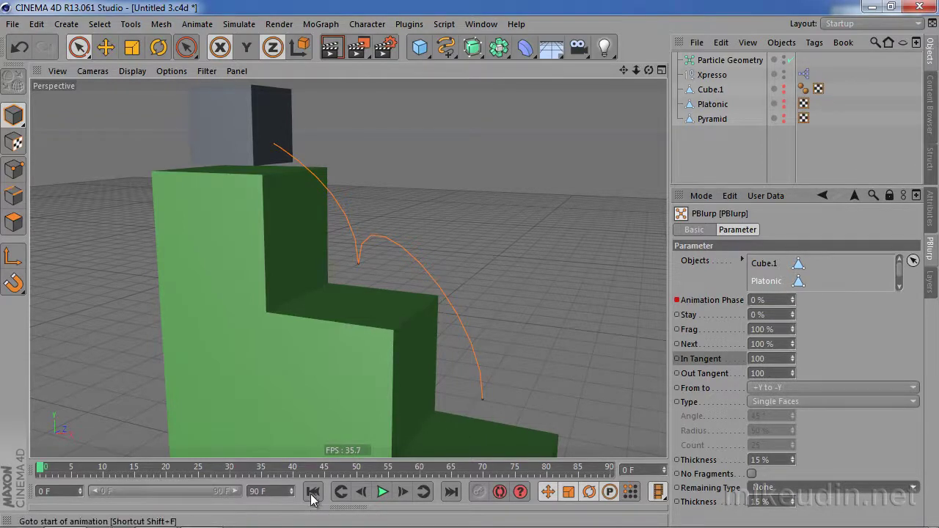
Play the morph through frame 53 to see the pyramid re-form on the lowest step
left_click(382, 499)
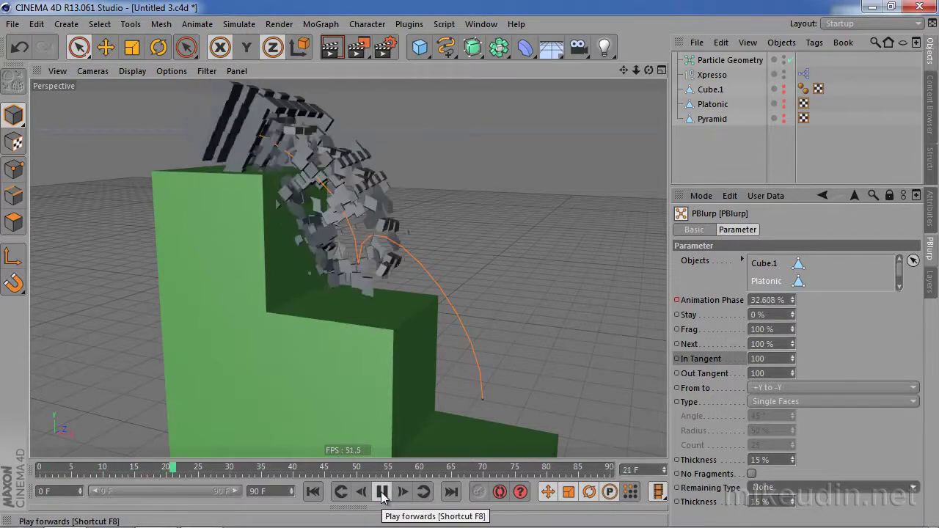
left_click(382, 498)
mouse_move(357, 321)
left_mouse_down("alt")
mouse_move(350, 346)
mouse_move(436, 276)
left_mouse_up("alt")
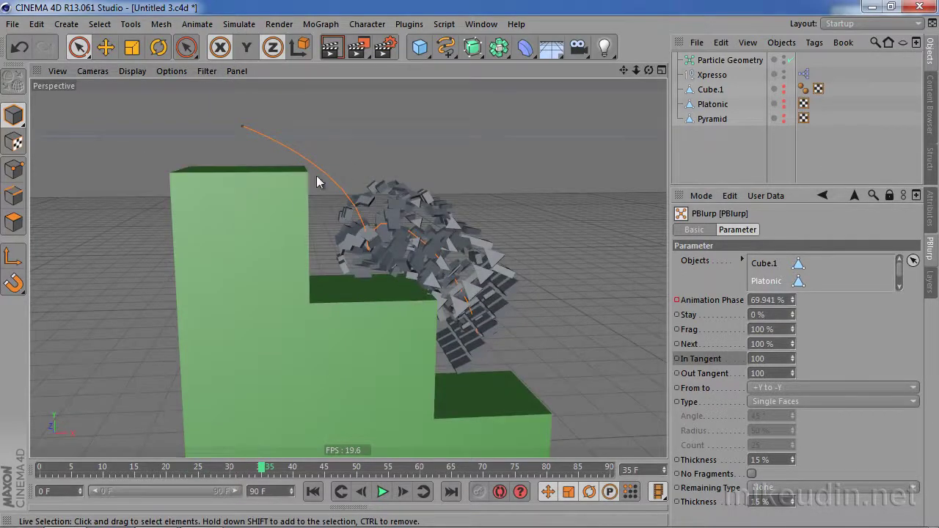
left_click(382, 492)
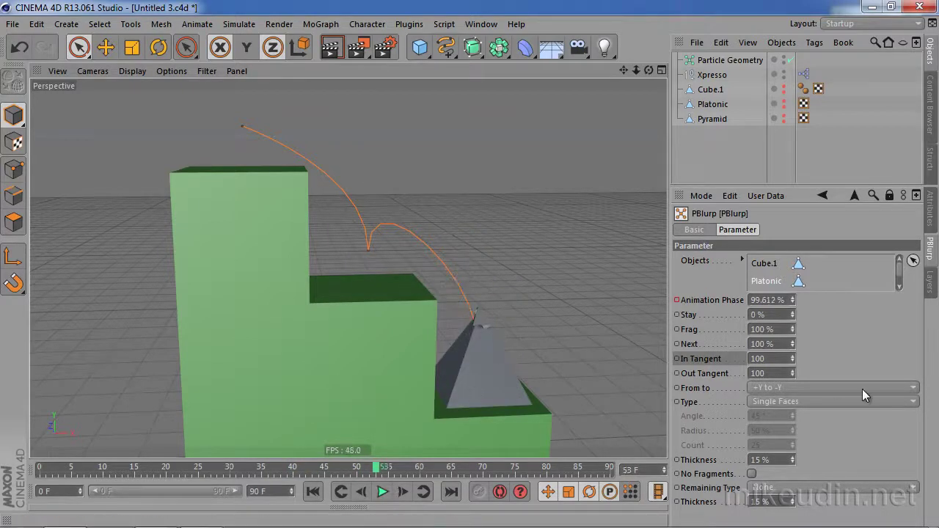
Set Remaining Type to Solid and rewind to frame 0
left_click(818, 487)
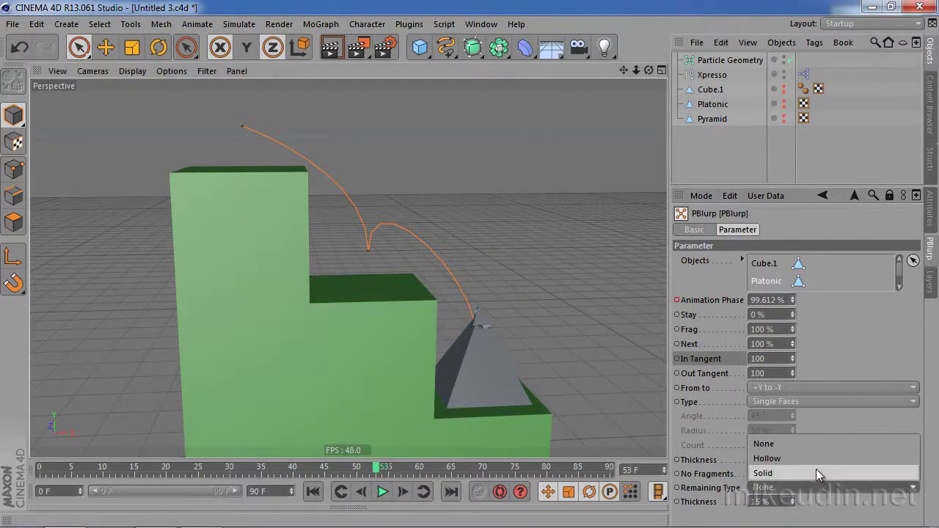
left_click(814, 479)
left_click(312, 492)
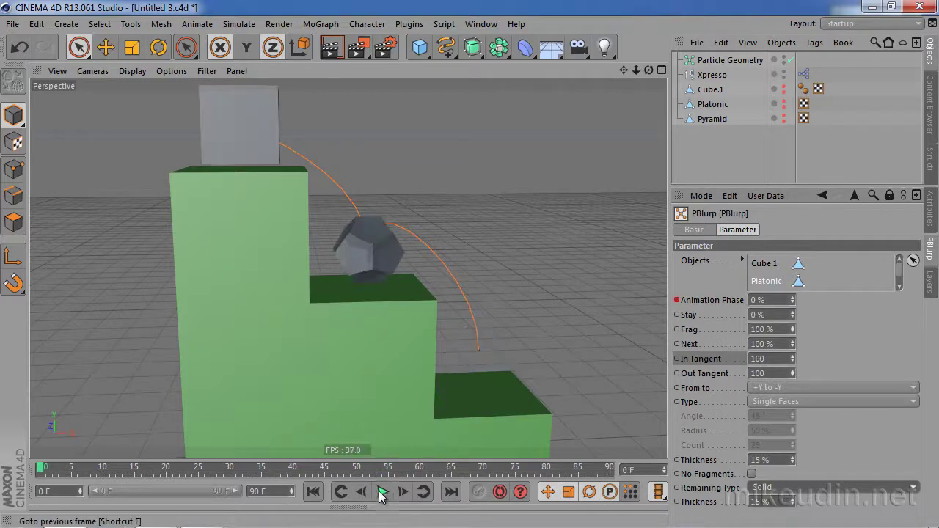
mouse_move(380, 338)
left_mouse_down("alt")
mouse_move(426, 340)
mouse_move(361, 294)
mouse_move(398, 319)
mouse_move(350, 269)
mouse_move(330, 276)
left_mouse_up("alt")
scroll(402, 304, "up", 3)
scroll(431, 317, "up", 3)
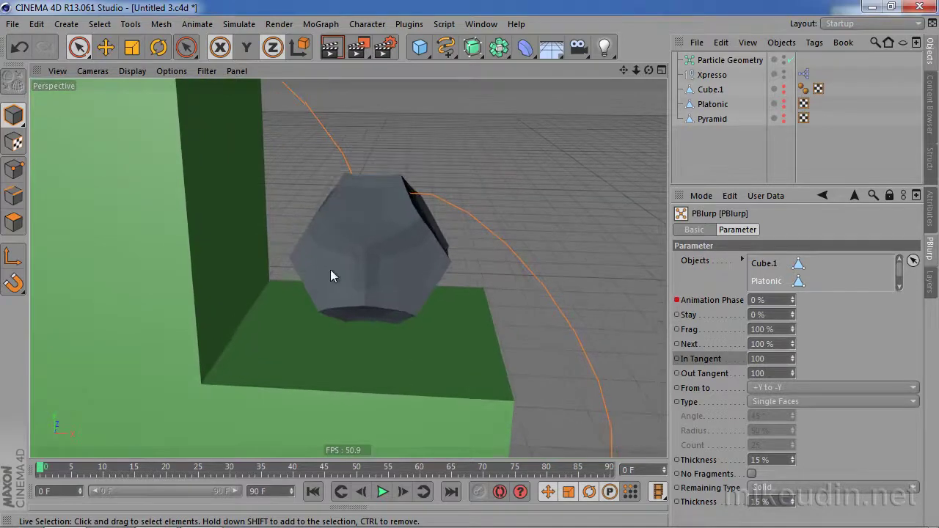
Play the shatter while orbiting around the dodecahedron breaking into solid fragments
left_click(382, 492)
mouse_move(388, 336)
left_mouse_down("alt")
mouse_move(512, 340)
mouse_move(298, 352)
left_mouse_up("alt")
scroll(184, 294, "up", 3)
mouse_move(295, 320)
left_mouse_down("alt")
mouse_move(218, 298)
mouse_move(260, 197)
left_mouse_up("alt")
mouse_move(522, 266)
left_mouse_down("alt")
mouse_move(465, 281)
mouse_move(555, 305)
mouse_move(398, 279)
mouse_move(504, 309)
mouse_move(558, 309)
mouse_move(451, 436)
left_mouse_up("alt")
left_click(382, 492)
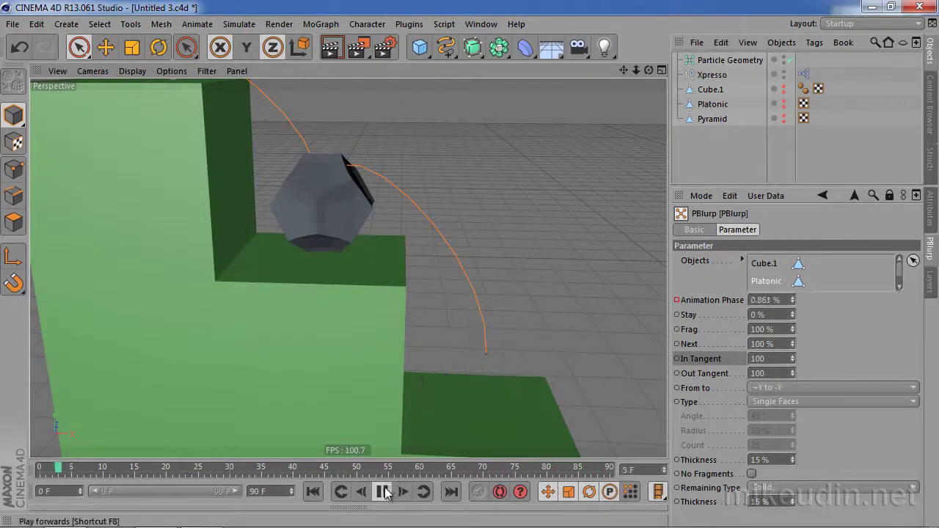
left_click(382, 492)
Switch Remaining Type to Hollow
mouse_move(499, 262)
left_mouse_down("alt")
mouse_move(443, 280)
mouse_move(481, 295)
mouse_move(470, 298)
left_mouse_up("alt")
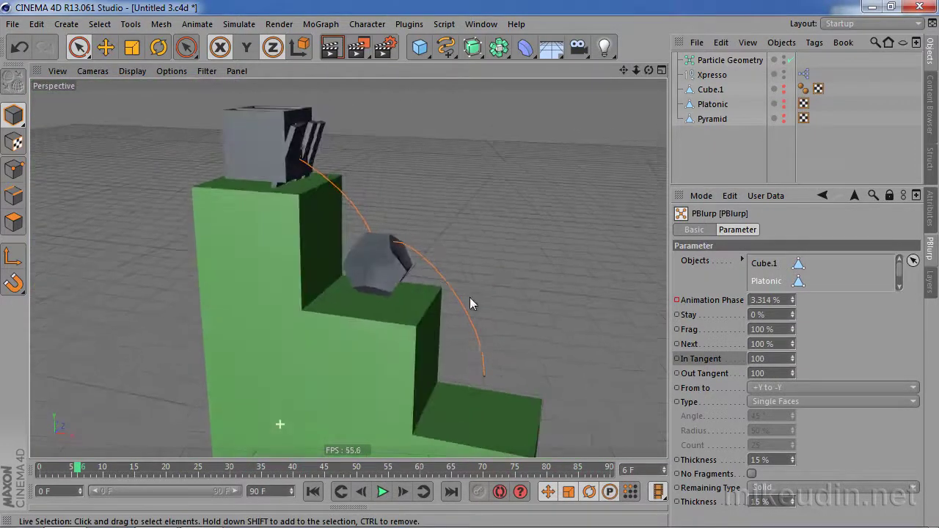
left_click(807, 489)
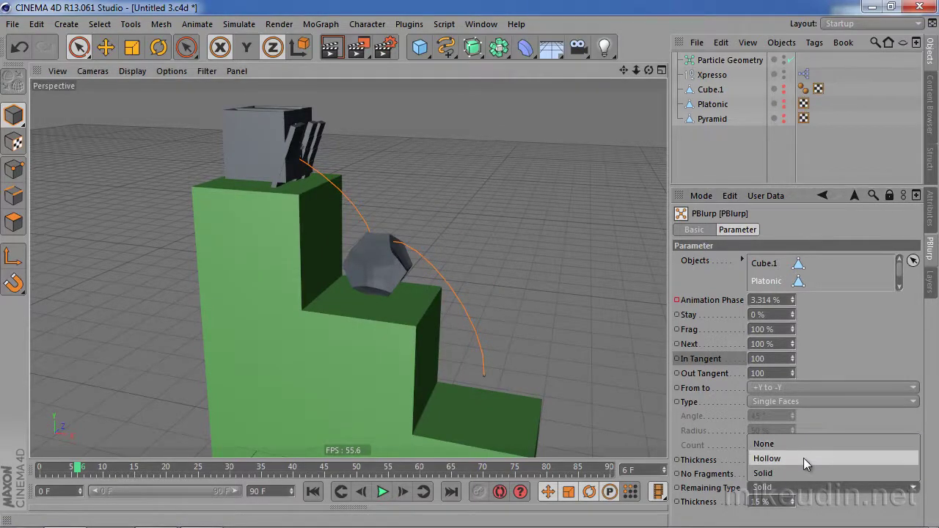
left_click(803, 458)
mouse_move(640, 400)
left_mouse_down("alt")
mouse_move(486, 276)
mouse_move(485, 310)
left_mouse_up("alt")
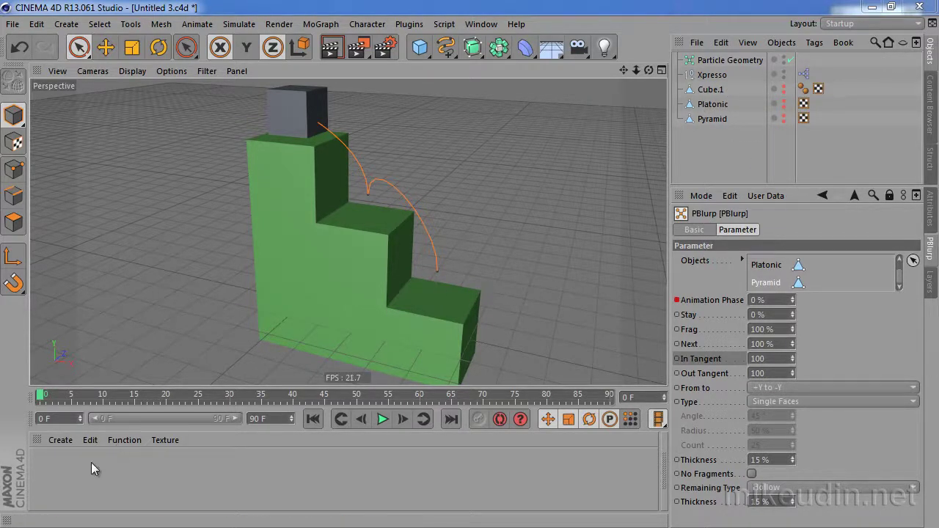
Create a red material named Main and apply it to Cube.1
double_click(56, 477)
double_click(48, 470)
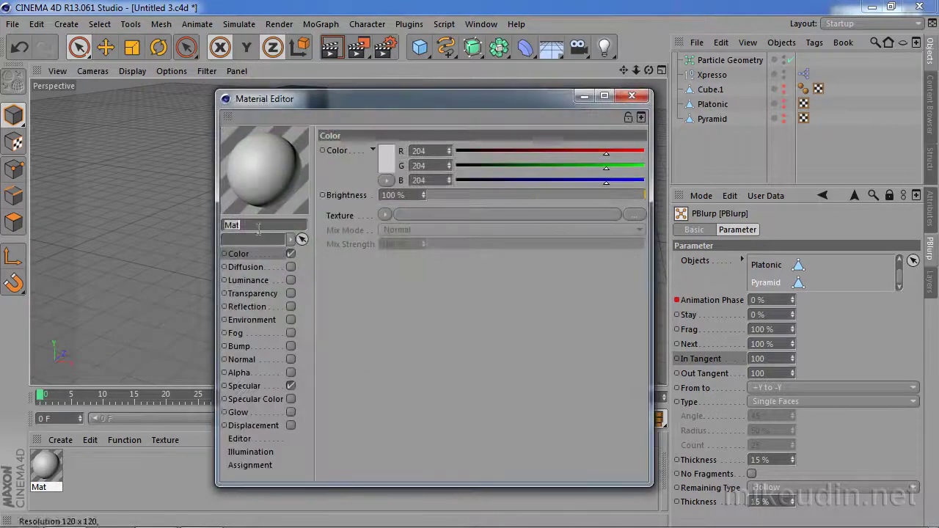
type("M")
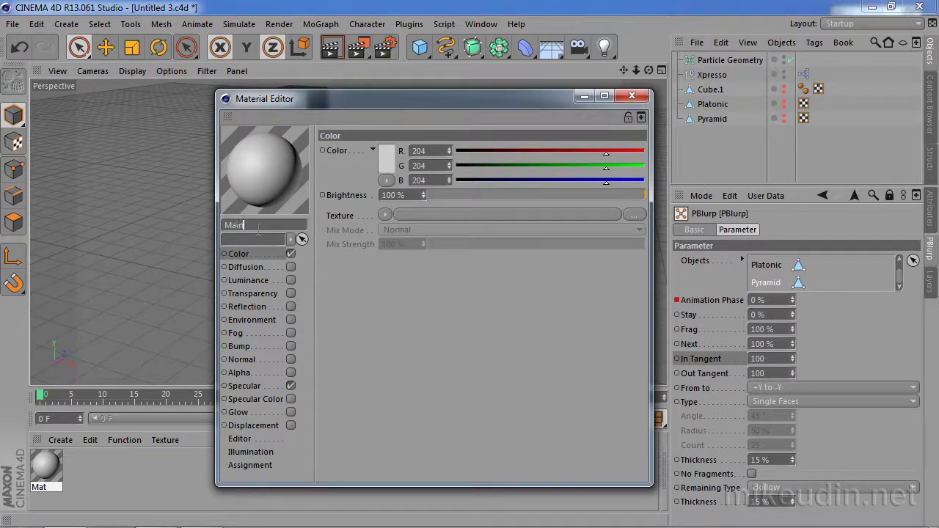
left_click(389, 158)
left_click(367, 132)
left_click(367, 215)
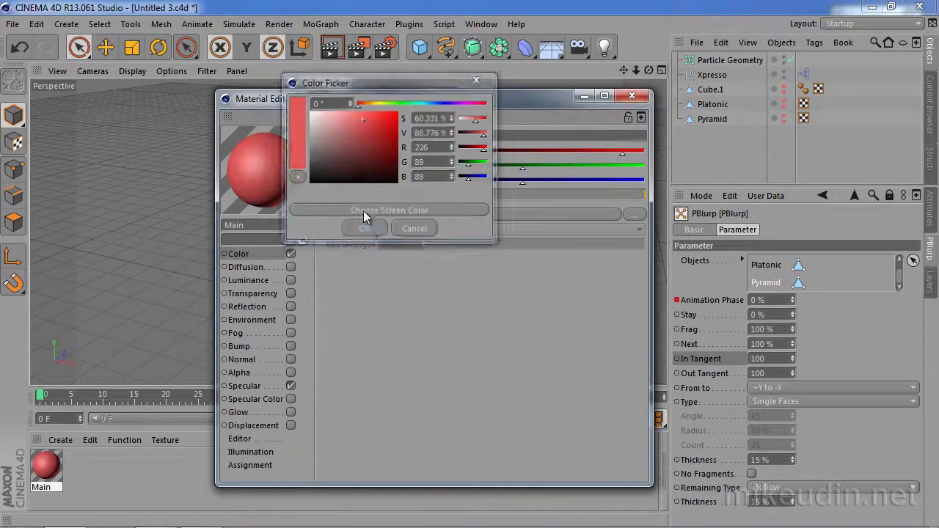
left_click_drag(255, 177, 710, 90)
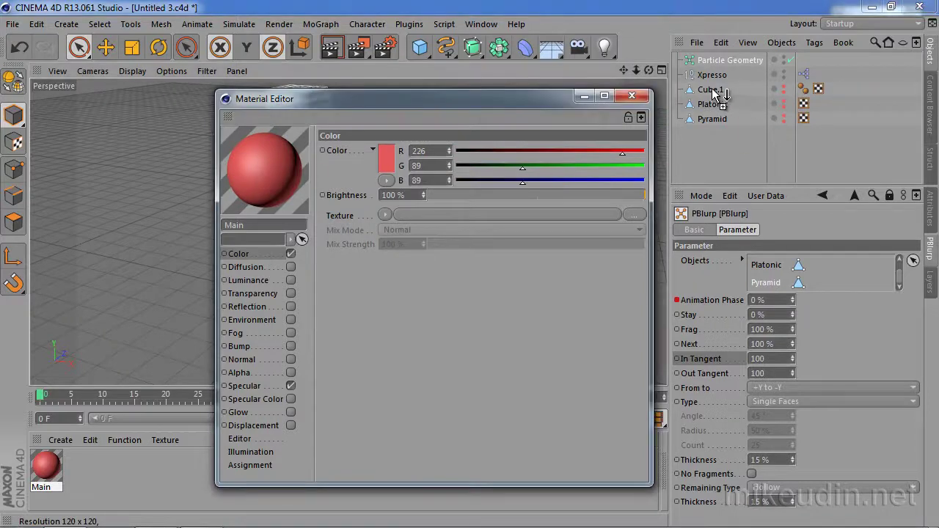
Duplicate Main into a dark green material named FEDGE
left_click_drag(445, 99, 461, 113)
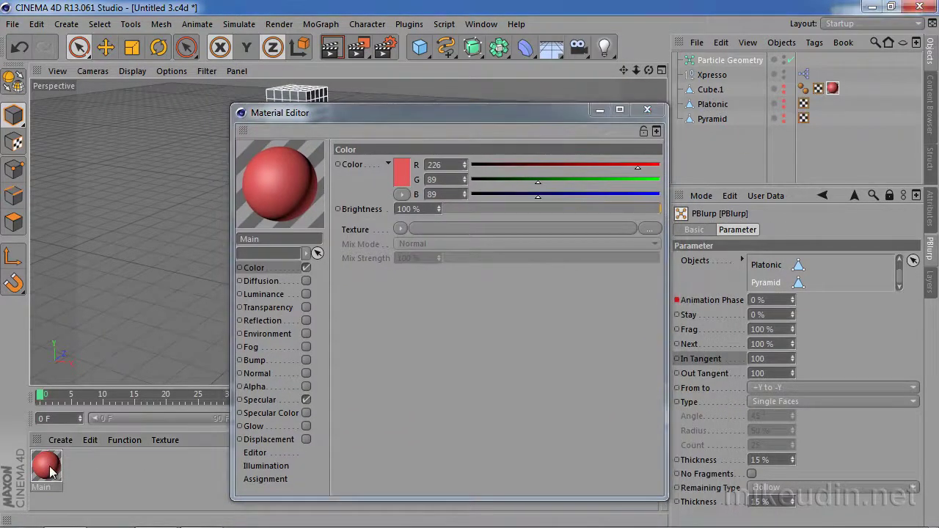
left_click_drag(47, 469, 83, 470, "ctrl")
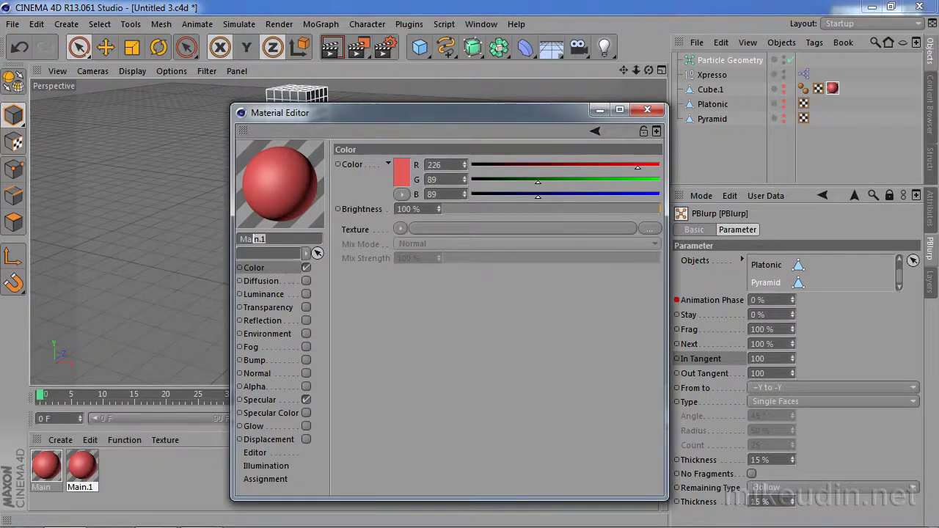
left_click(264, 238)
type("FEDGE")
left_click(403, 173)
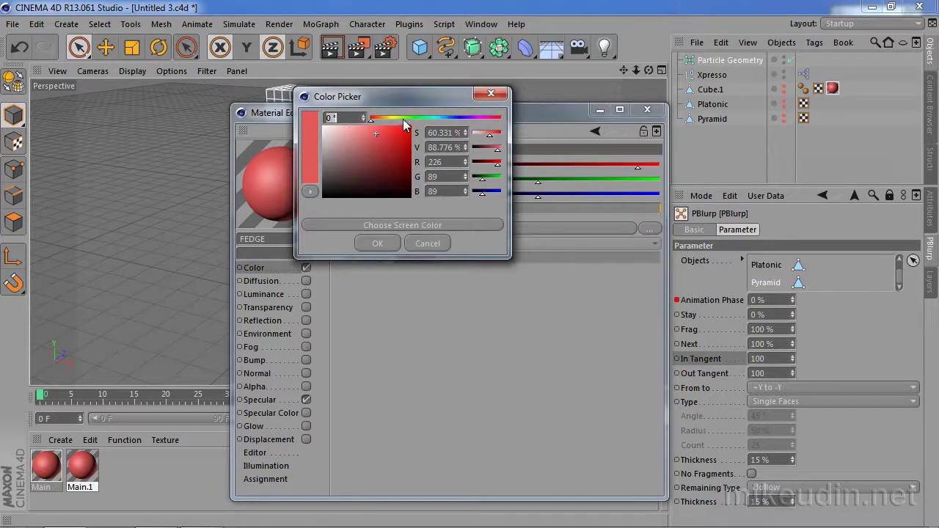
left_click(407, 118)
left_click(378, 155)
left_click(377, 243)
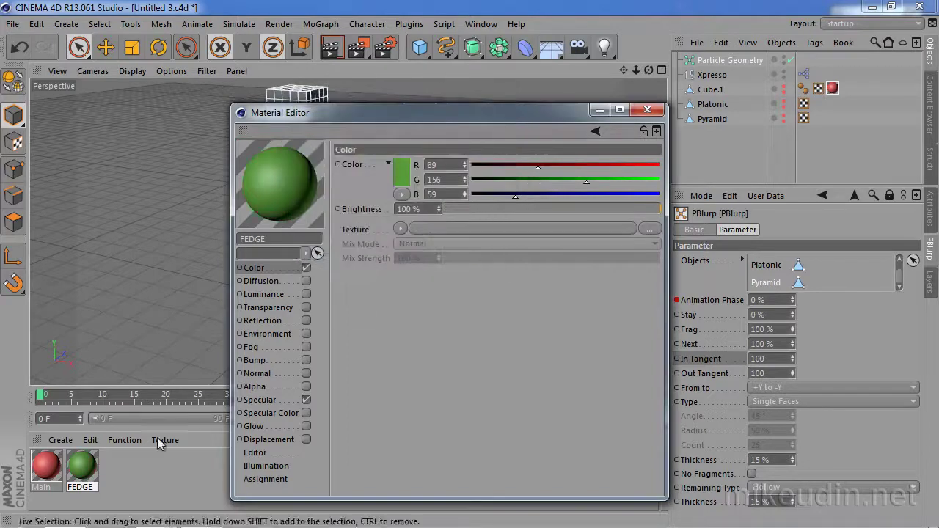
Duplicate FEDGE into a teal FBACK material, then apply FEDGE to Cube.1
left_click_drag(96, 461, 121, 471, "ctrl")
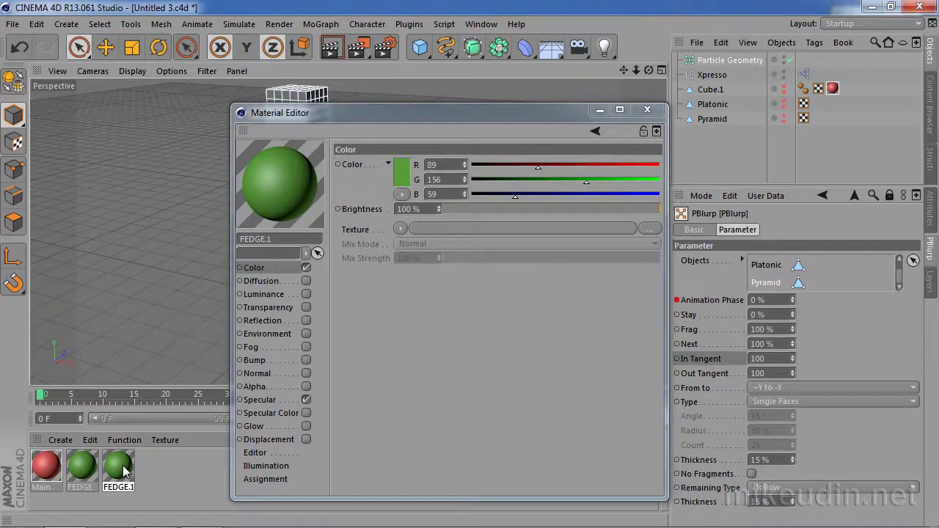
left_click(268, 239)
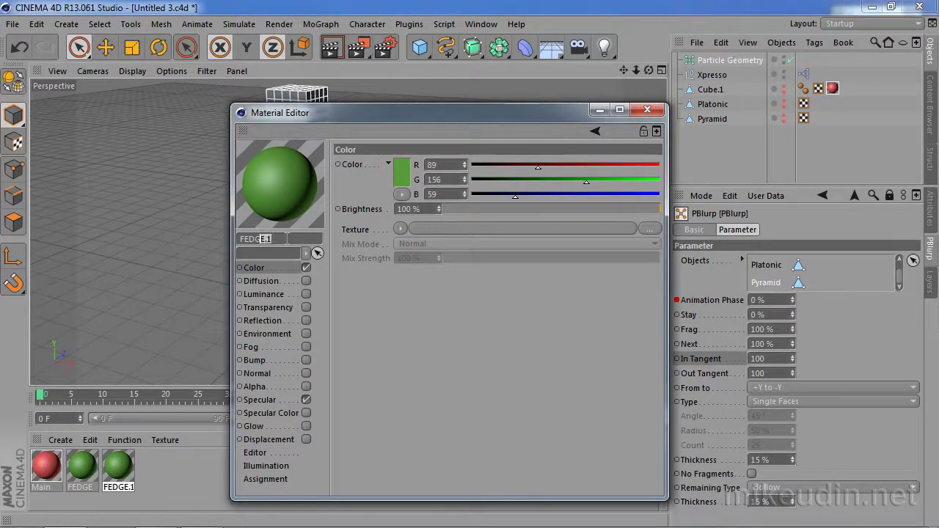
left_click_drag(262, 239, 245, 240)
type("BACK")
left_click(402, 172)
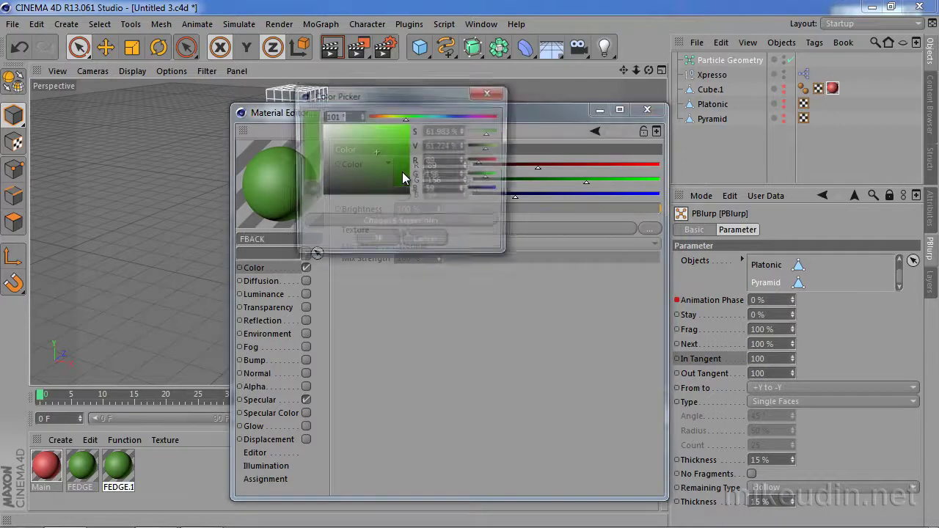
left_click_drag(404, 115, 436, 116)
left_click(376, 242)
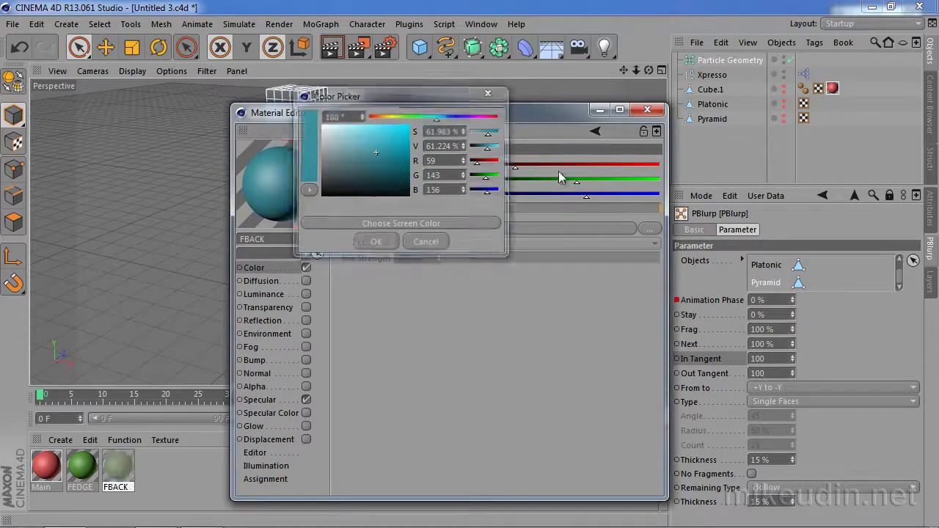
left_click(648, 109)
left_click_drag(88, 476, 710, 90)
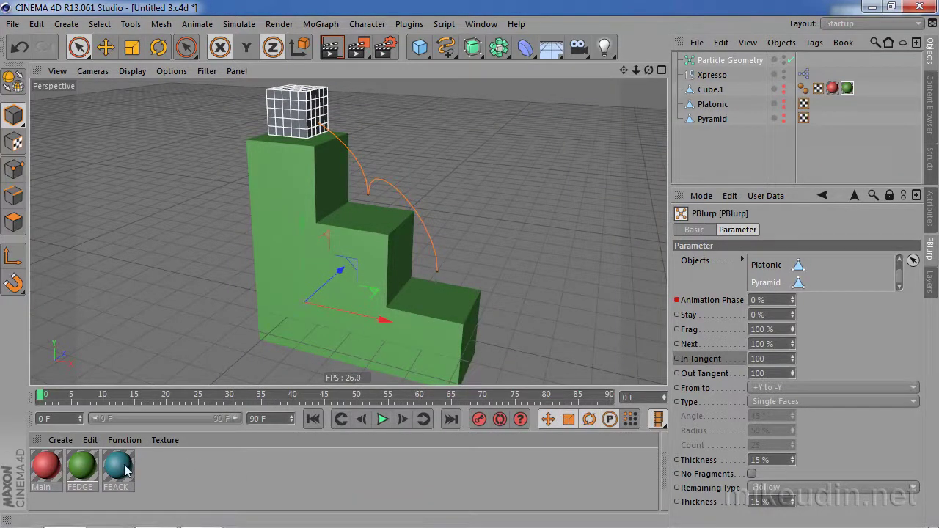
Apply FBACK to Cube.1 and set the FEDGE tag's Selection to FEDGE
left_click_drag(118, 470, 716, 89)
left_click(848, 89)
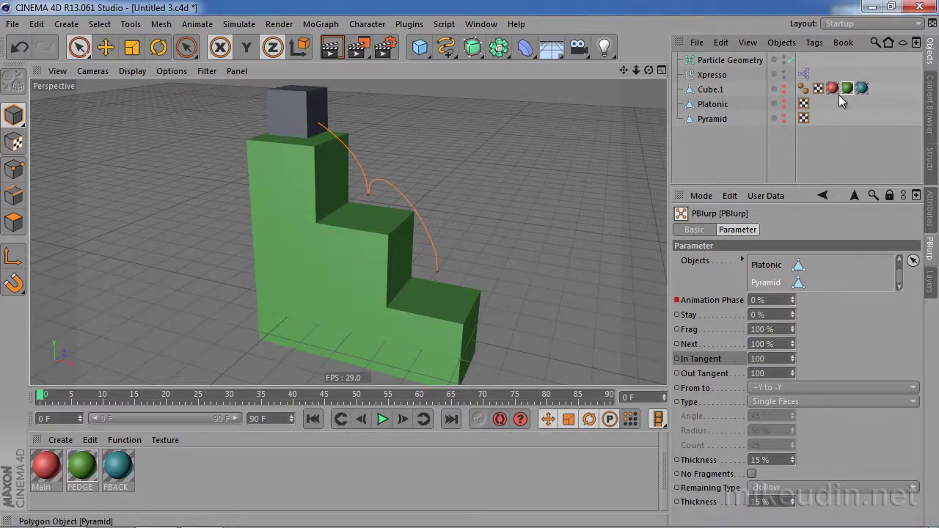
left_click(932, 218)
type("FEDGE")
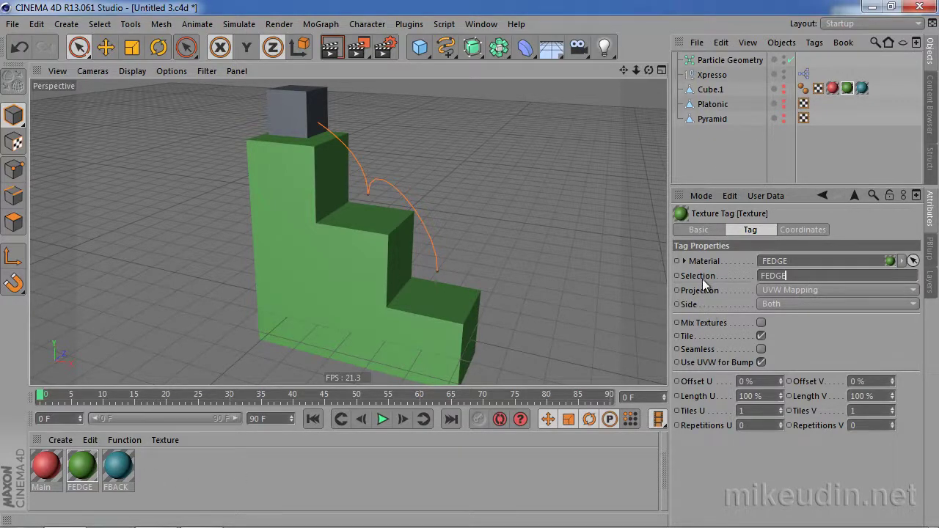
key("Return")
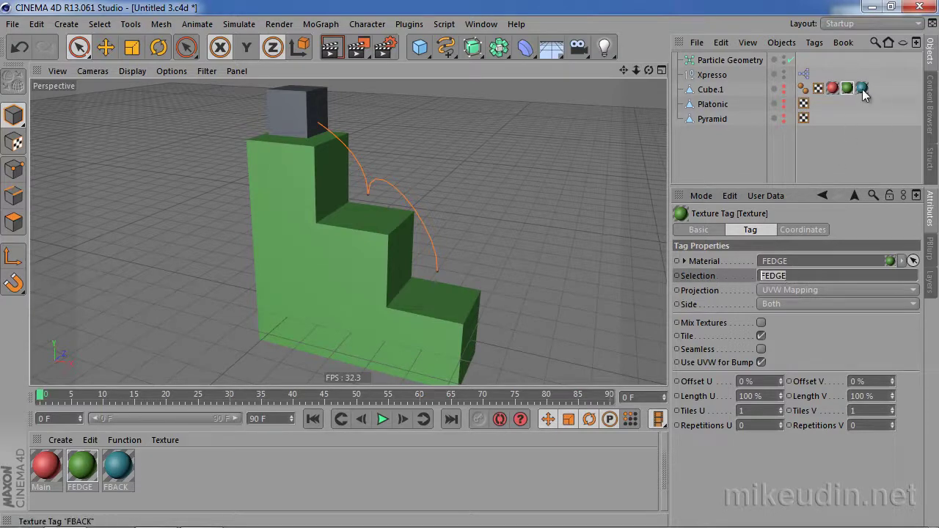
Set the FBACK texture tag's Selection to FBACK
left_click(862, 88)
left_click(786, 274)
type("FBACK")
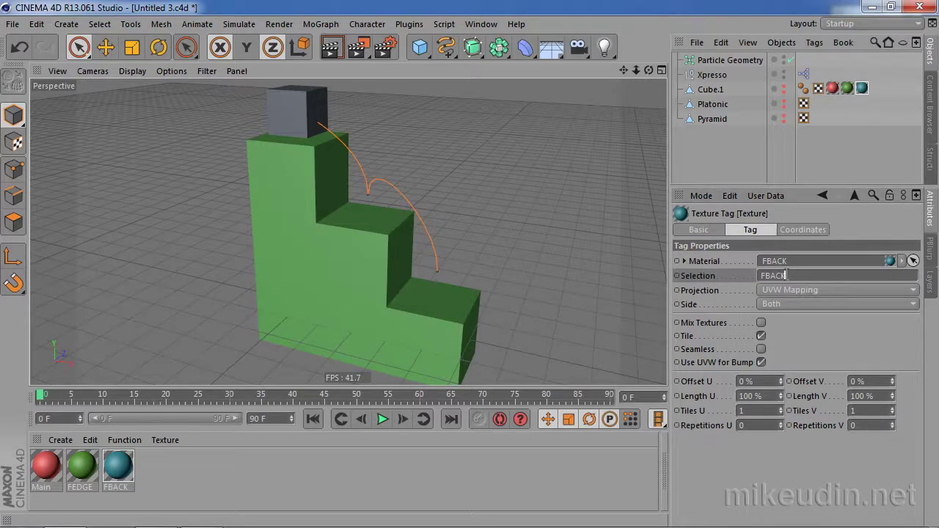
left_click(715, 152)
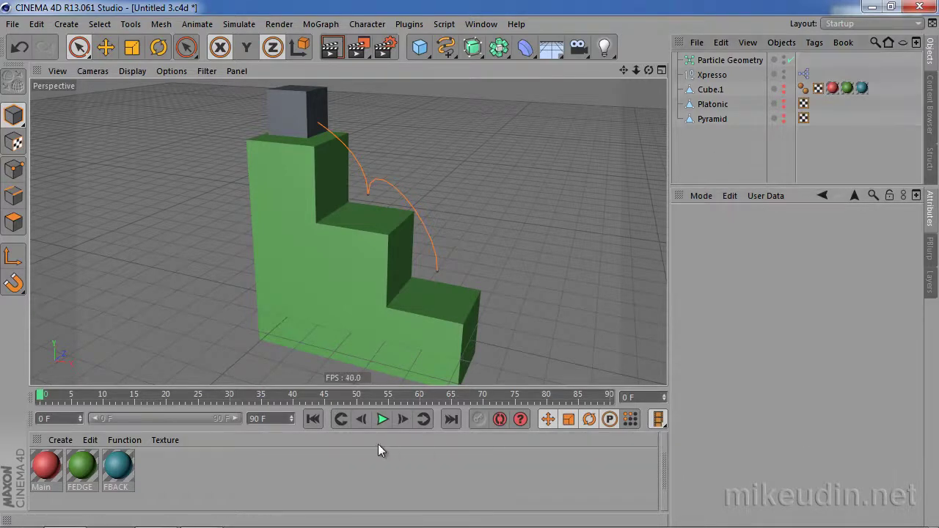
Play the animation briefly and orbit and zoom around the shattered cube and green block
left_click(383, 419)
left_click(382, 419)
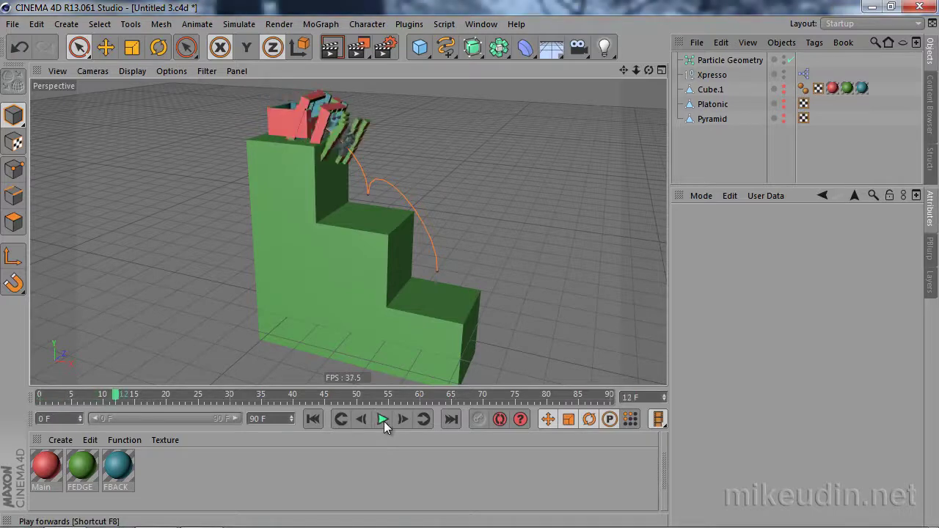
left_click_drag(401, 368, 396, 248, "alt")
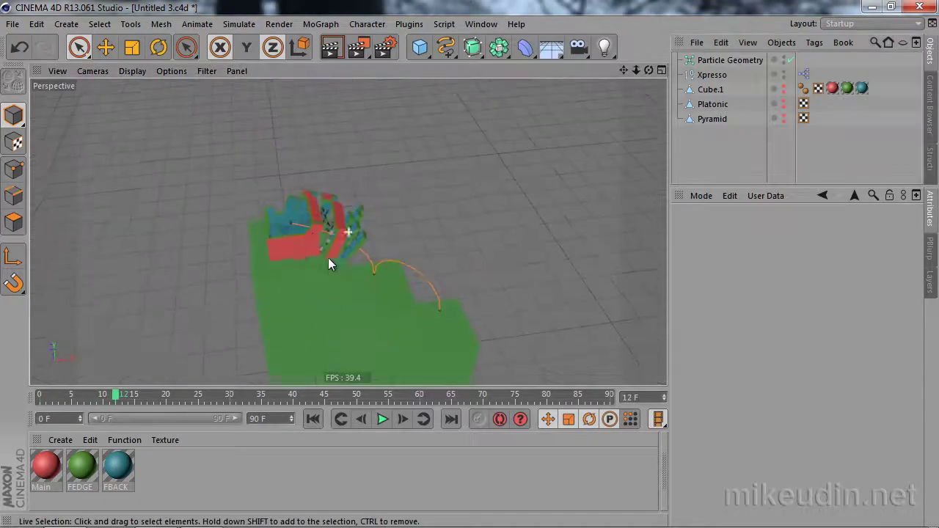
scroll(397, 247, "up", 5)
scroll(401, 262, "up", 3)
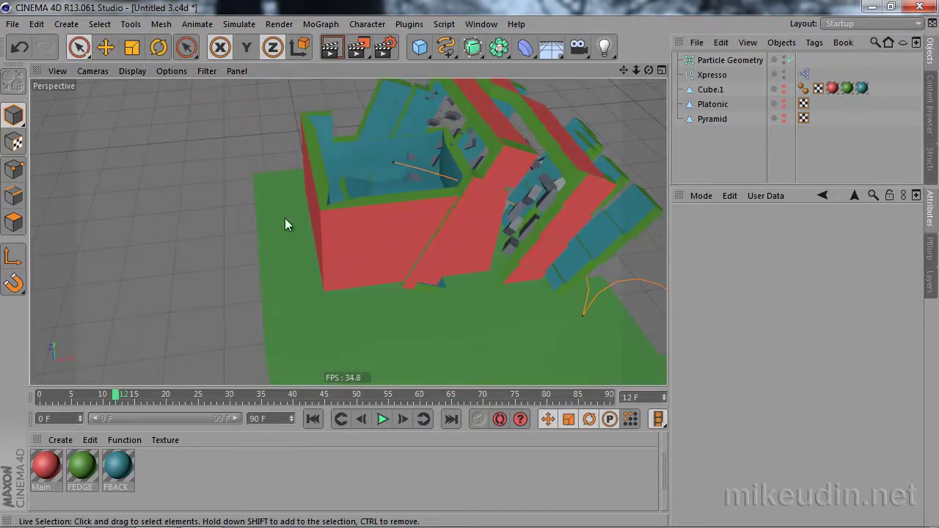
left_click_drag(368, 242, 404, 205, "alt")
scroll(424, 232, "up", 3)
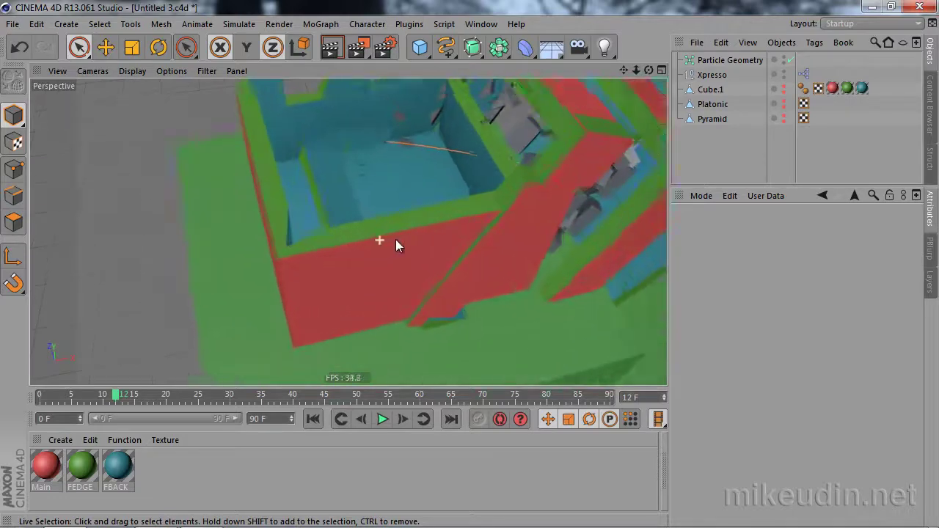
scroll(396, 239, "up", 2)
scroll(416, 236, "up", 3)
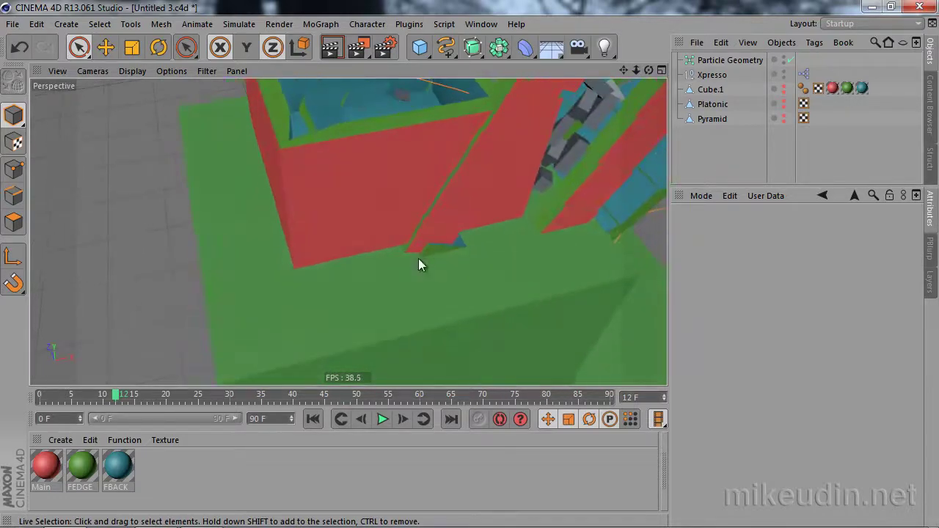
scroll(419, 262, "down", 5)
scroll(431, 266, "up", 2)
scroll(422, 218, "up", 2)
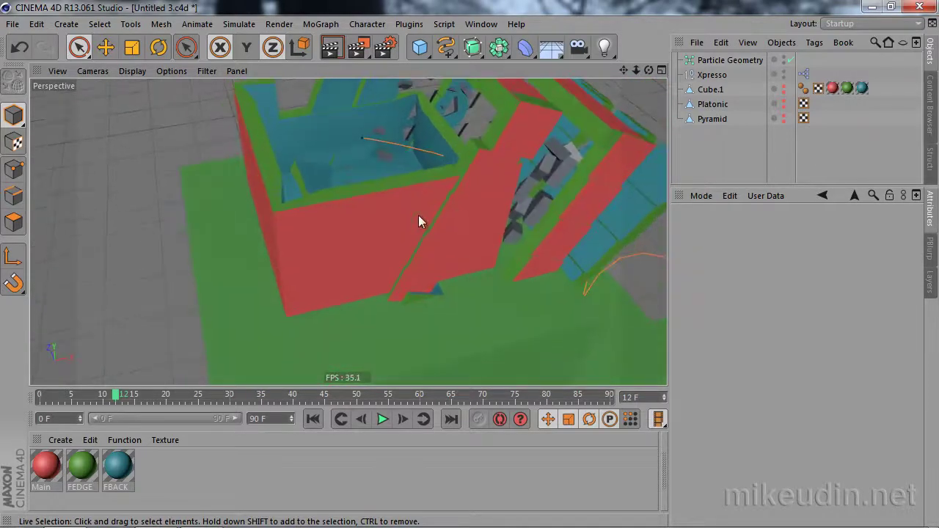
scroll(420, 176, "up", 2)
scroll(469, 236, "down", 1)
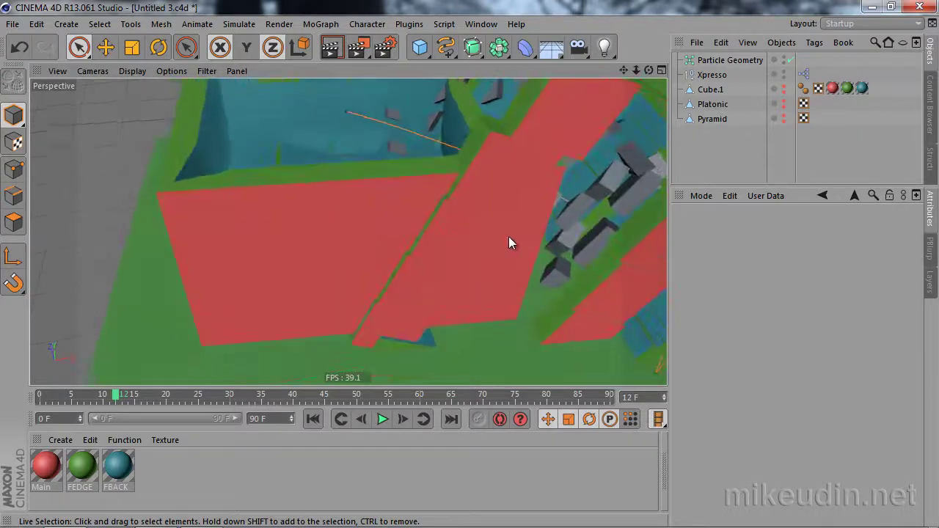
scroll(510, 241, "down", 4)
mouse_move(514, 256)
left_mouse_down("alt")
mouse_move(451, 268)
mouse_move(245, 152)
left_mouse_up("alt")
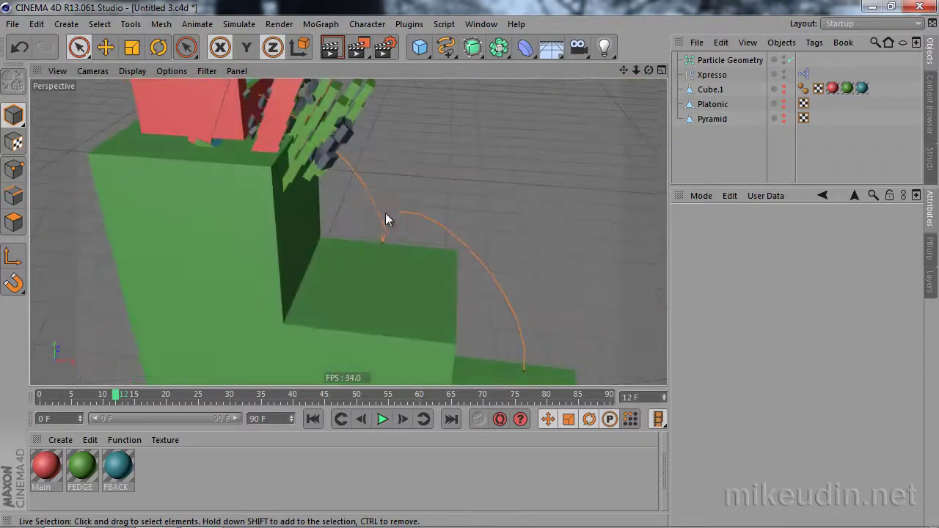
left_click_drag(410, 218, 415, 232, "alt")
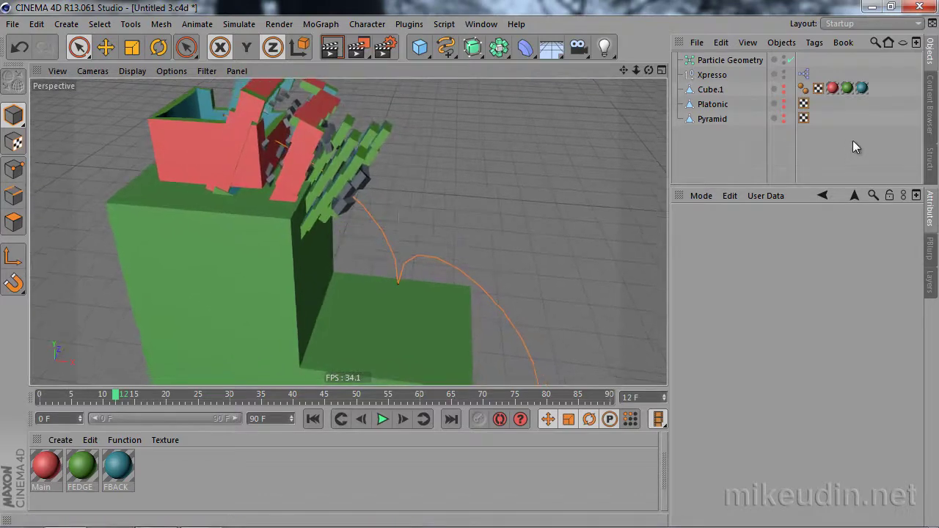
Copy Cube.1's Main, FEDGE and FBACK material tags onto Platonic
left_click(833, 88)
left_click(863, 88, "shift")
left_click_drag(833, 88, 818, 119, "ctrl")
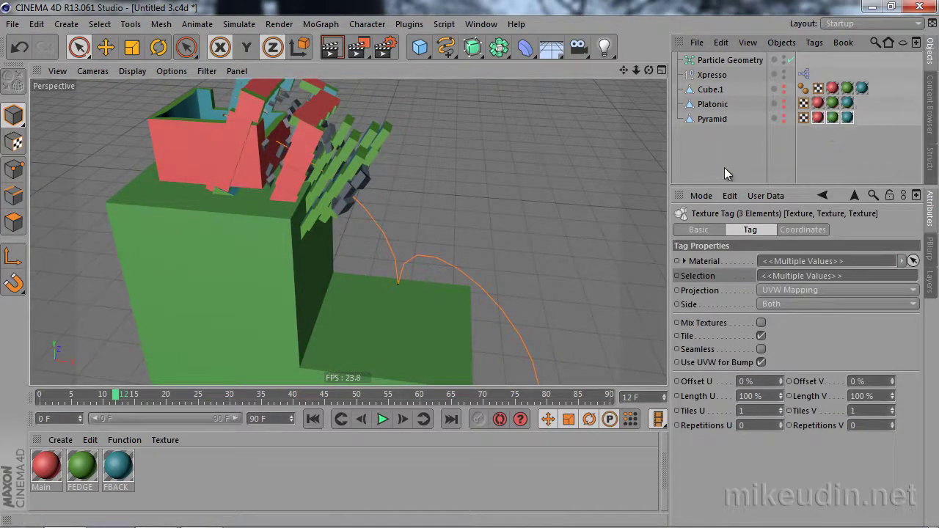
Rewind, play to frame 26, and orbit to inspect the red, green and teal fragments
left_click(413, 455)
left_click(311, 420)
left_click(383, 420)
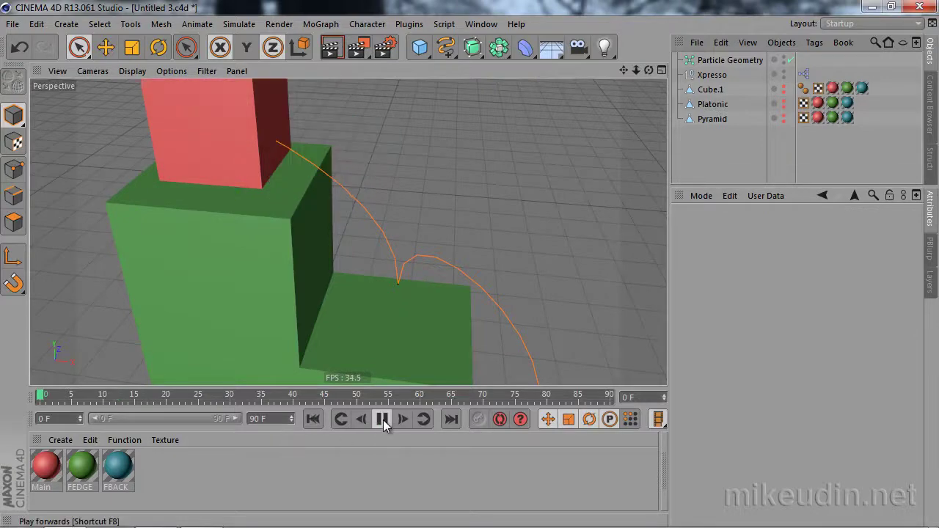
left_click(383, 420)
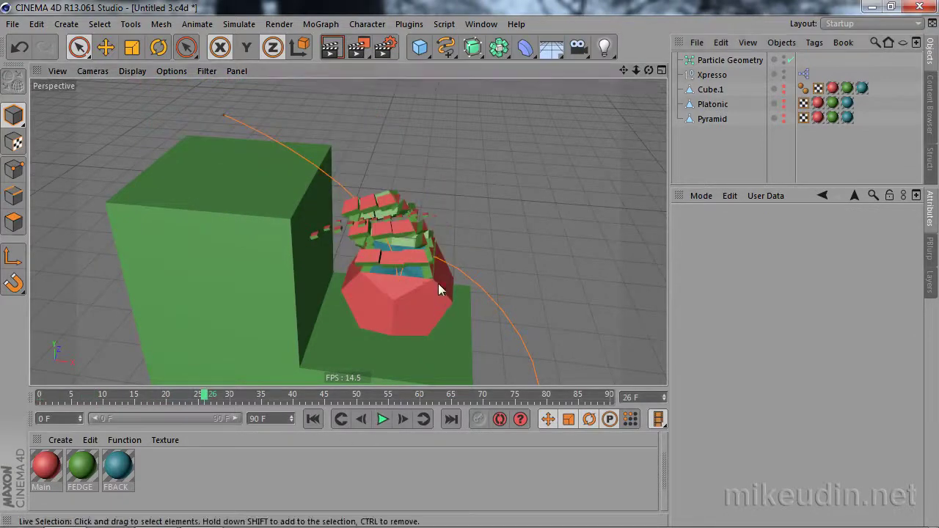
mouse_move(438, 284)
left_mouse_down("alt")
mouse_move(428, 319)
mouse_move(419, 288)
left_mouse_up("alt")
scroll(466, 332, "up", 3)
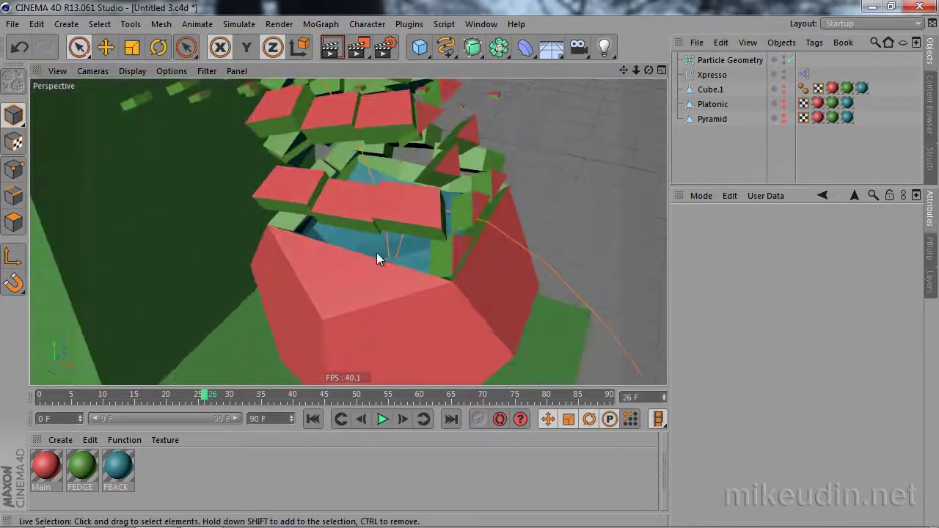
left_click_drag(376, 259, 418, 268, "alt")
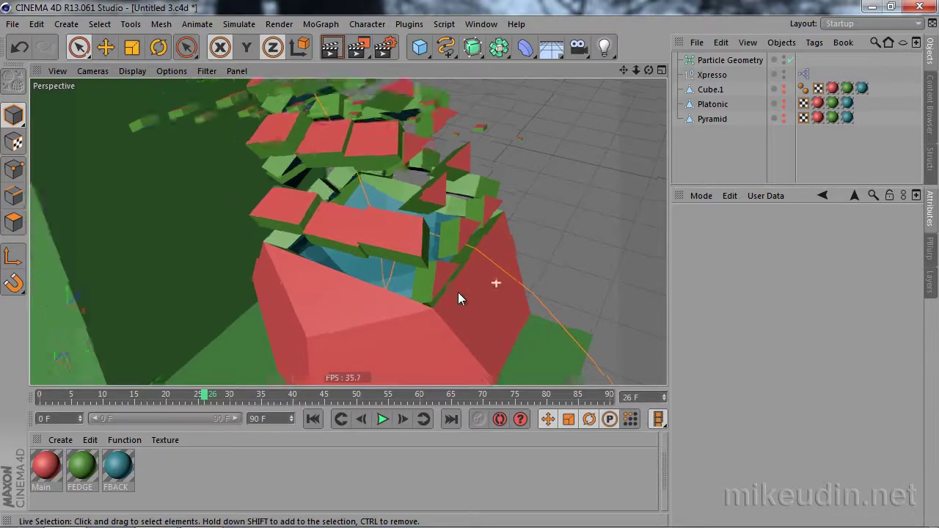
scroll(463, 271, "down", 5)
Resume playback, orbit toward the green L-shaped block, and open the Xpresso node graph
left_click(382, 419)
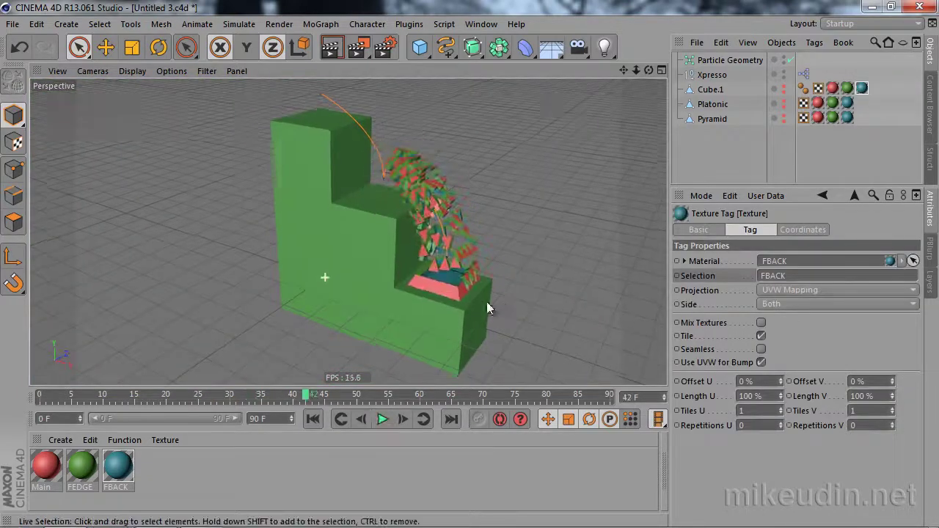
mouse_move(487, 302)
left_mouse_down("alt")
mouse_move(509, 275)
mouse_move(431, 273)
left_mouse_up("alt")
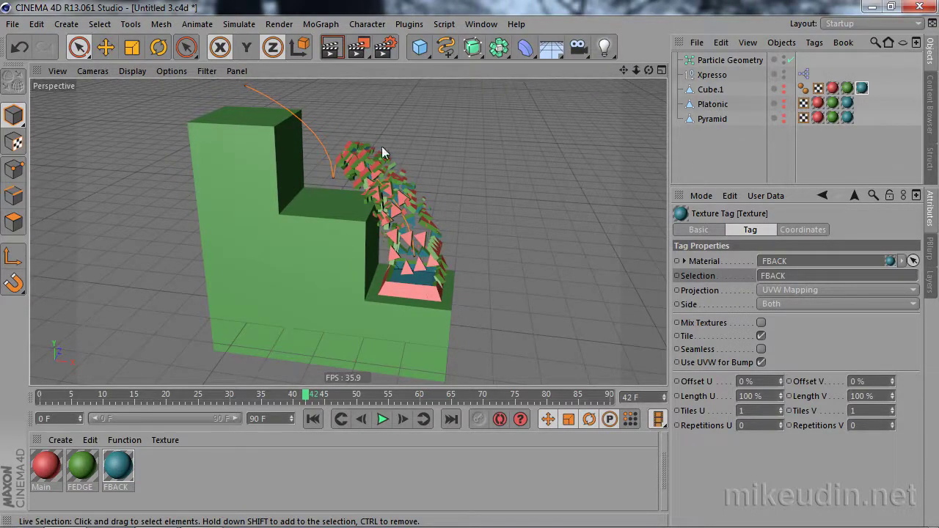
double_click(804, 74)
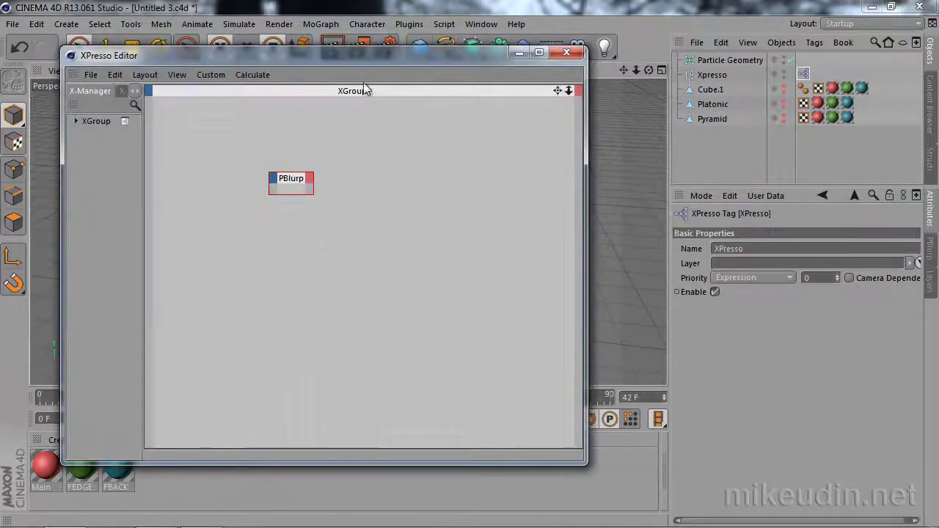
Add a PShape node and wire PBlurp's Fragment Particle output into it
right_click(370, 205)
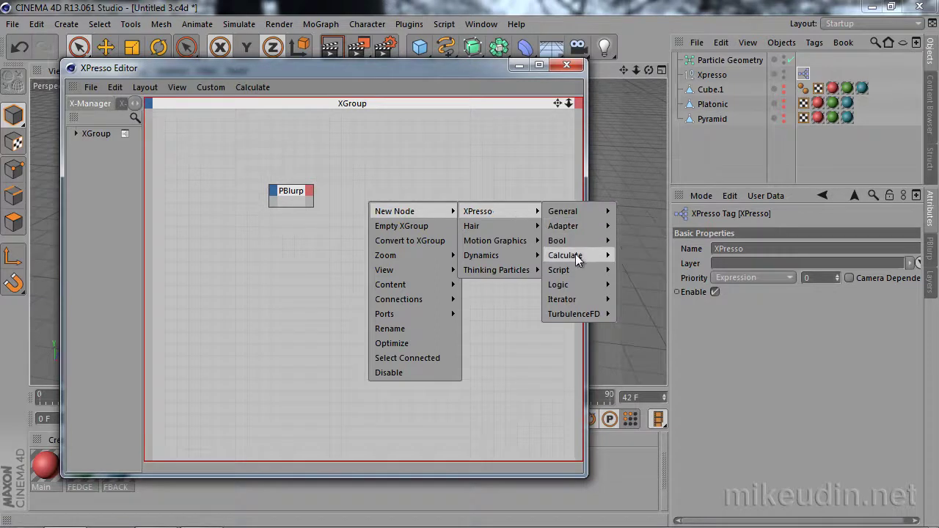
mouse_move(496, 270)
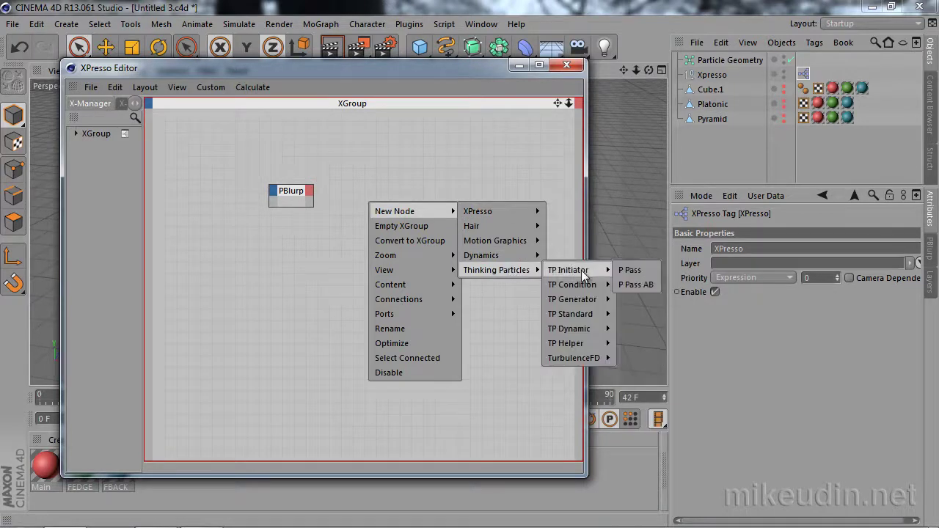
mouse_move(570, 314)
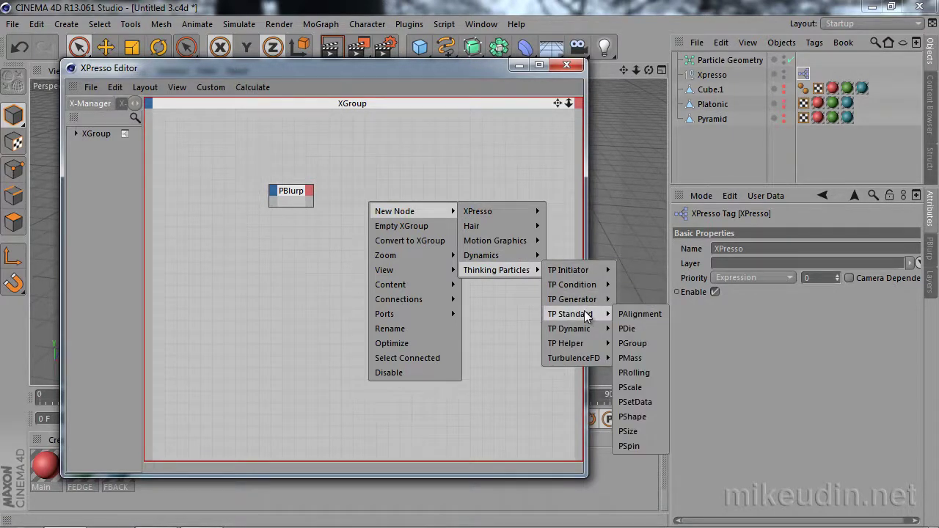
left_click(646, 417)
left_click_drag(375, 201, 415, 192)
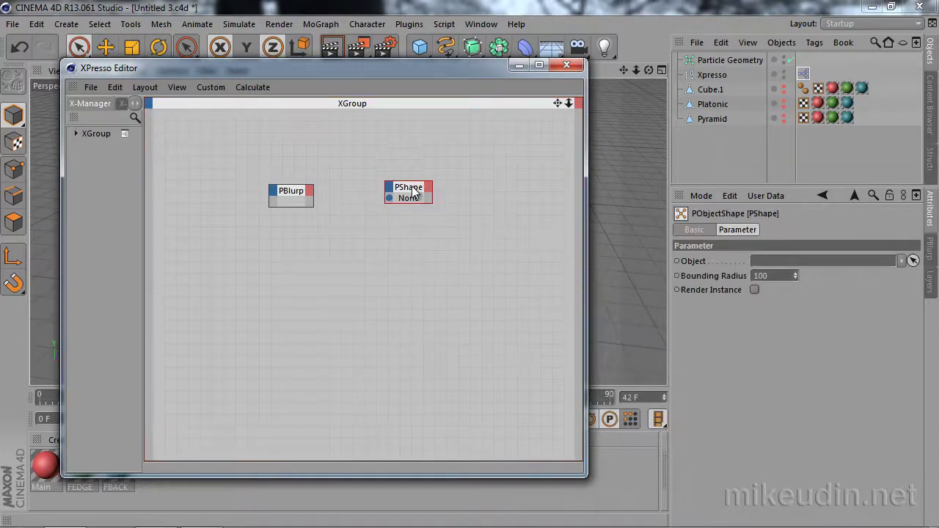
left_click(310, 189)
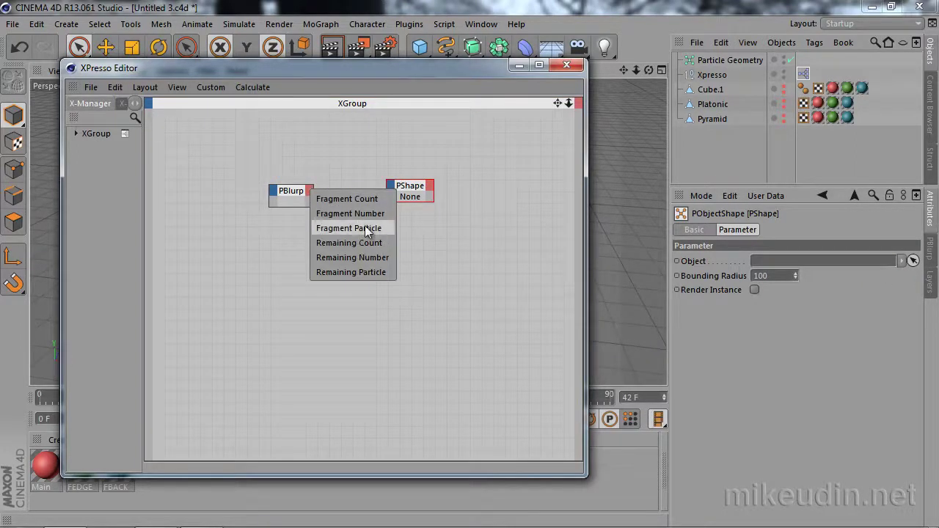
left_click(384, 229)
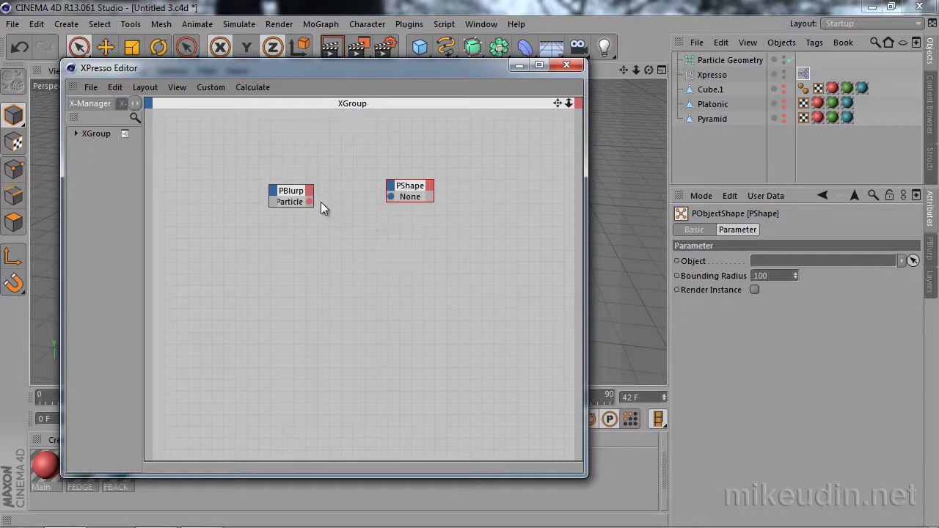
left_click_drag(387, 197, 390, 197)
left_click_drag(429, 69, 425, 133)
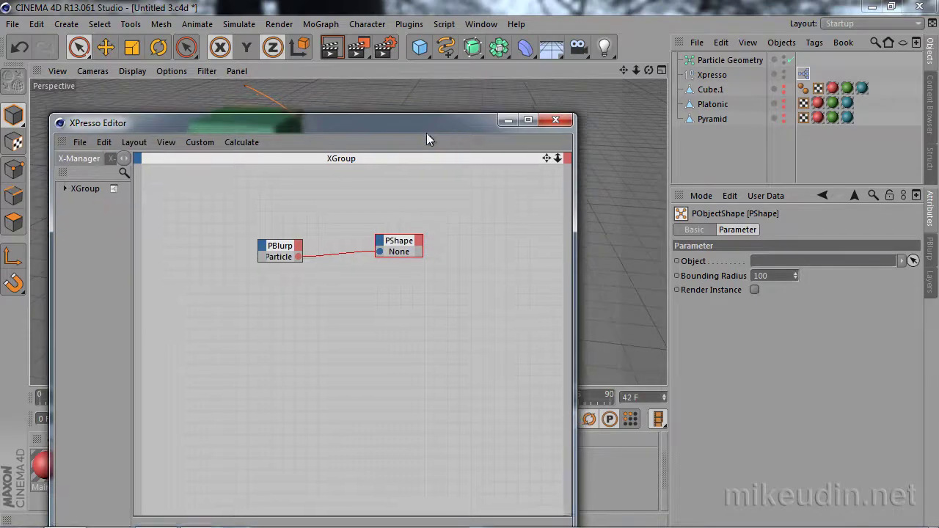
Add a Sphere primitive and set its radius to 30.791 cm
left_click(555, 128)
left_click(418, 49)
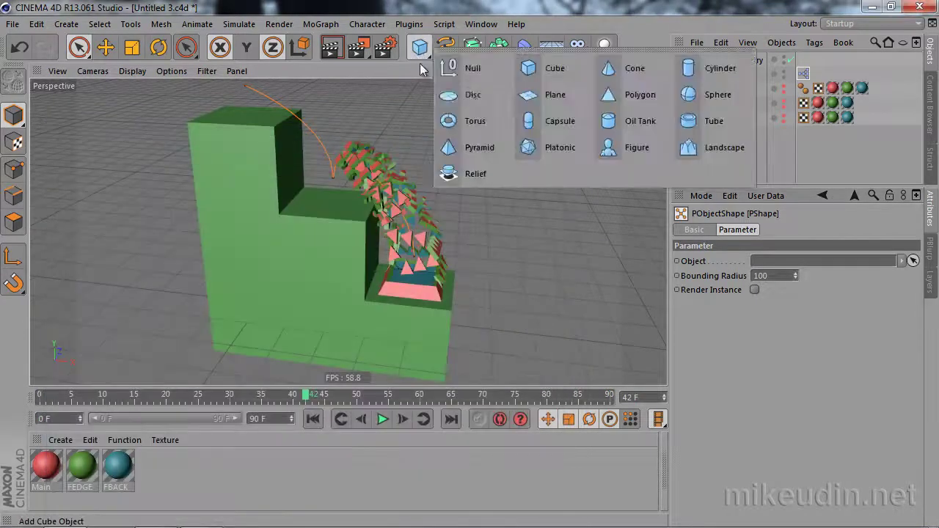
left_click(717, 100)
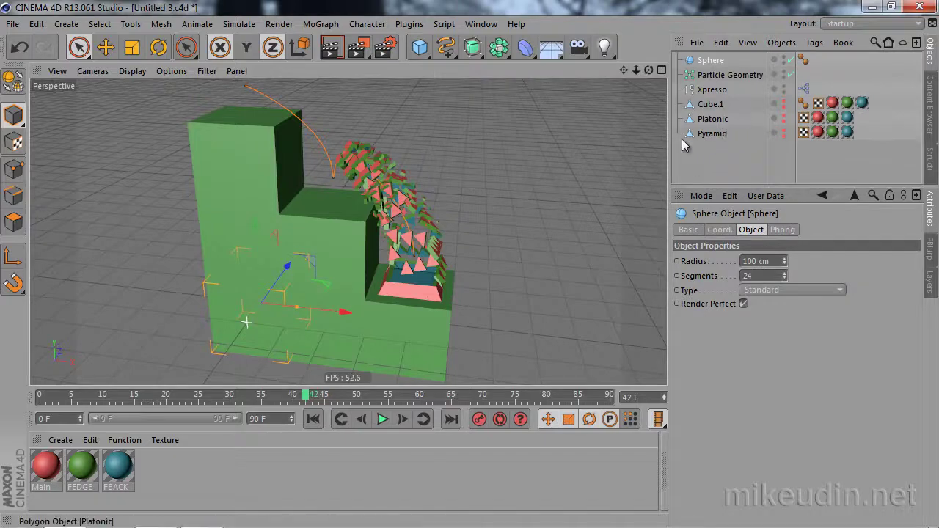
left_click_drag(301, 307, 270, 315)
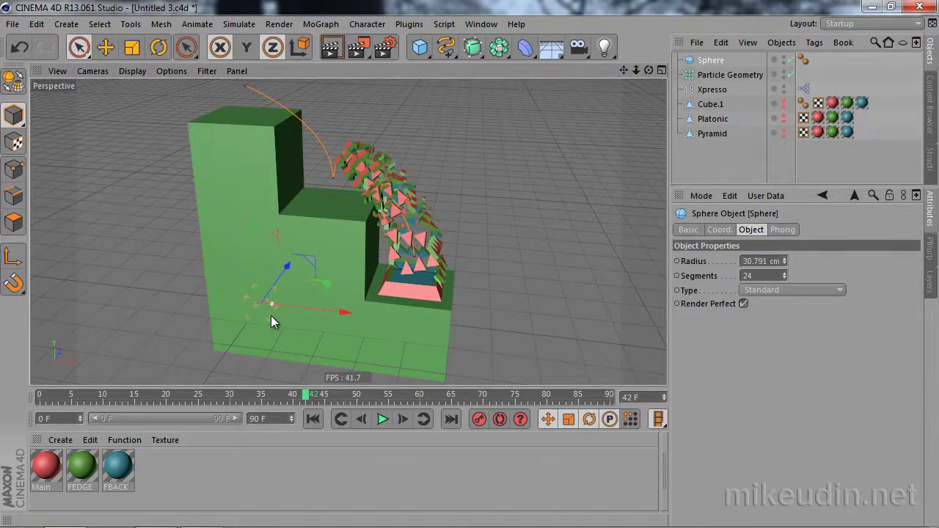
Reopen the Xpresso graph briefly, then close it and deselect the Xpresso tag
left_click(804, 89)
double_click(806, 90)
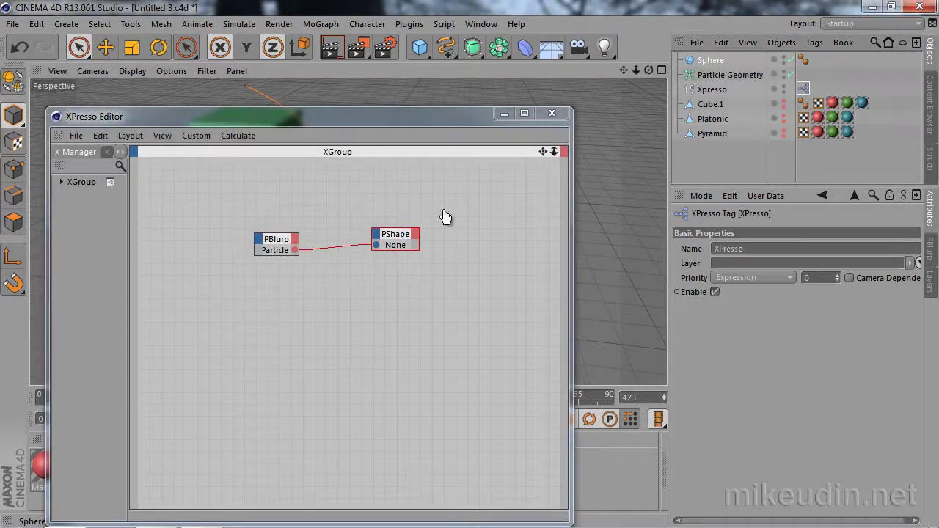
left_click(552, 113)
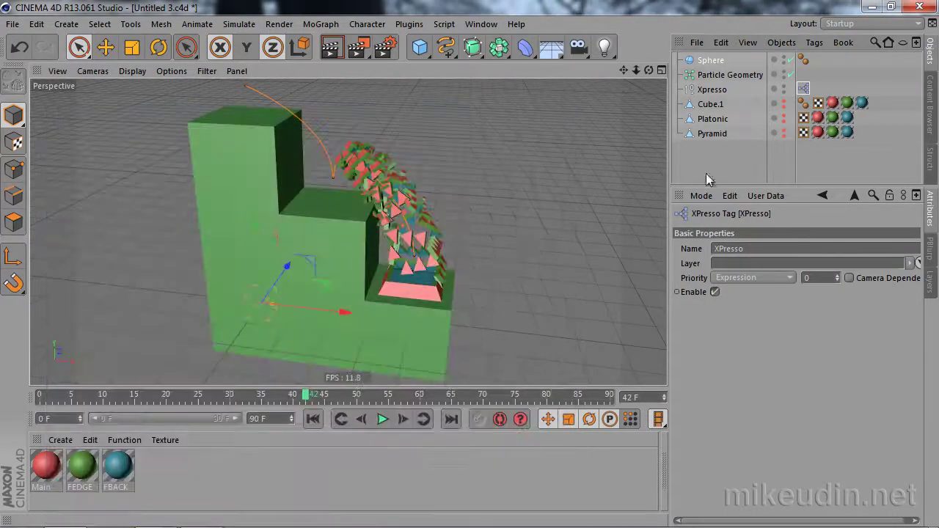
left_click(411, 460)
left_click(313, 419)
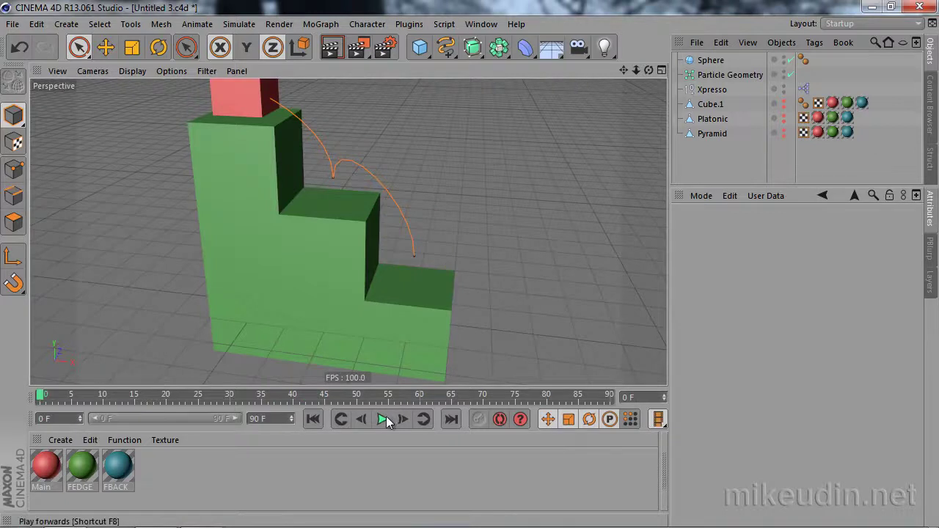
left_click(383, 418)
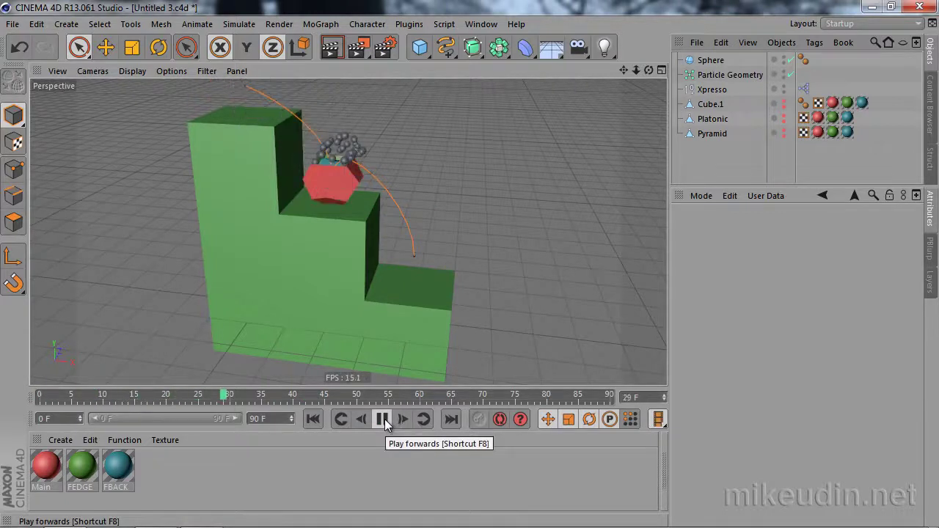
left_click(383, 418)
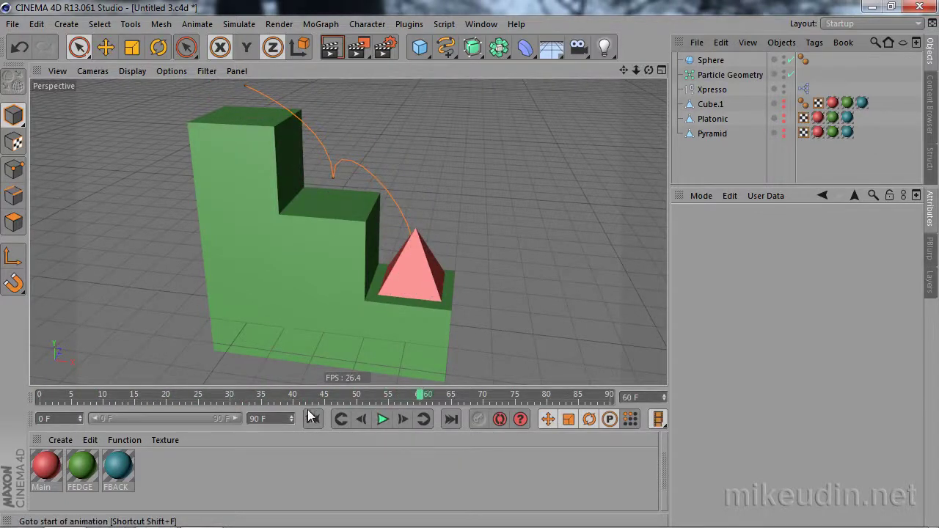
left_click(312, 418)
left_click(383, 418)
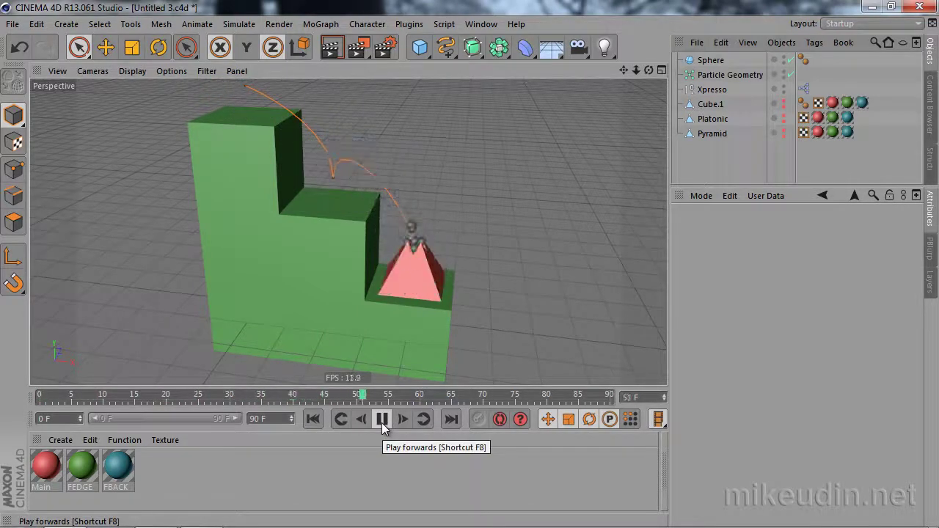
left_click(382, 420)
mouse_move(519, 251)
left_mouse_down("alt")
mouse_move(460, 287)
mouse_move(423, 260)
mouse_move(477, 245)
left_mouse_up("alt")
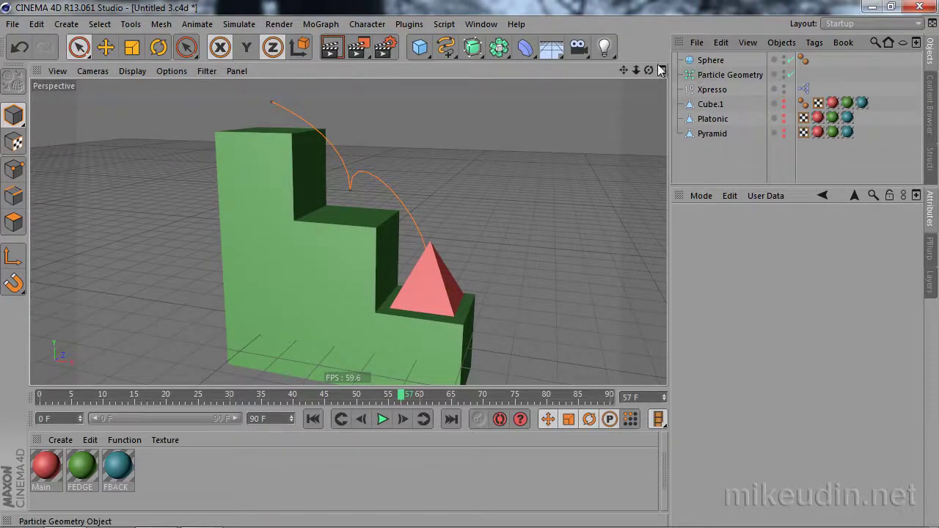
Add a Light set to No Illumination with Visible Light set to Visible
left_click(605, 47)
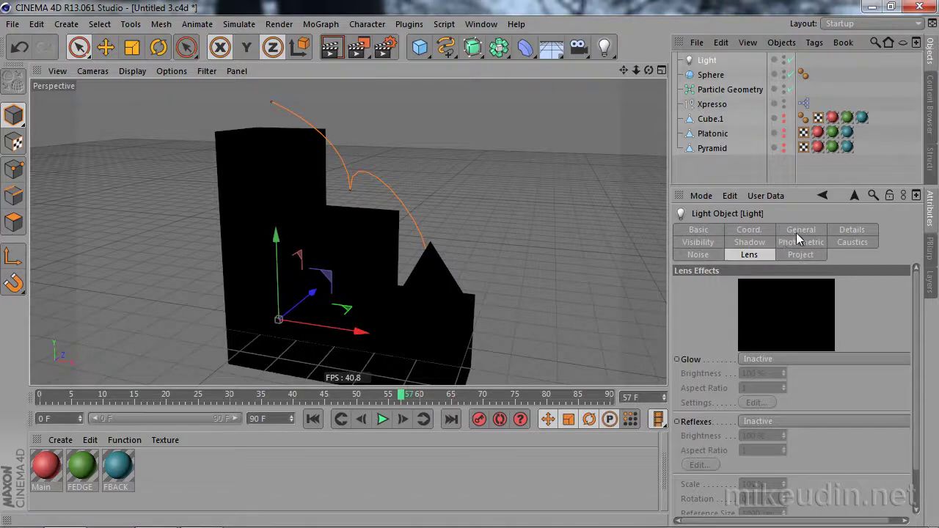
left_click(800, 231)
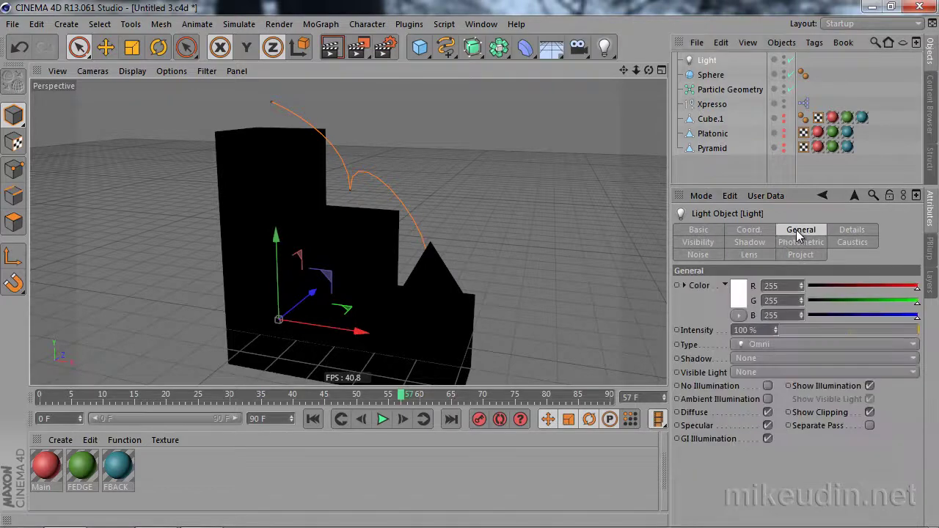
left_click(768, 386)
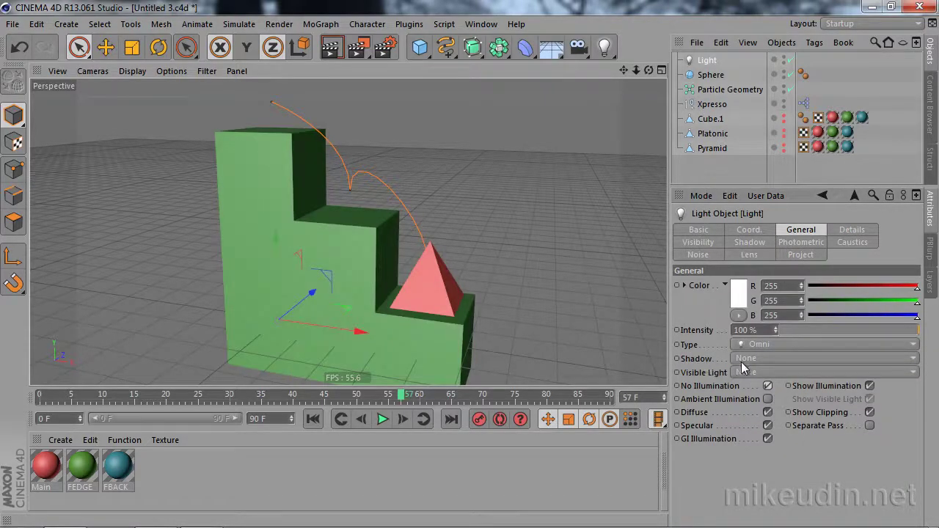
left_click(769, 371)
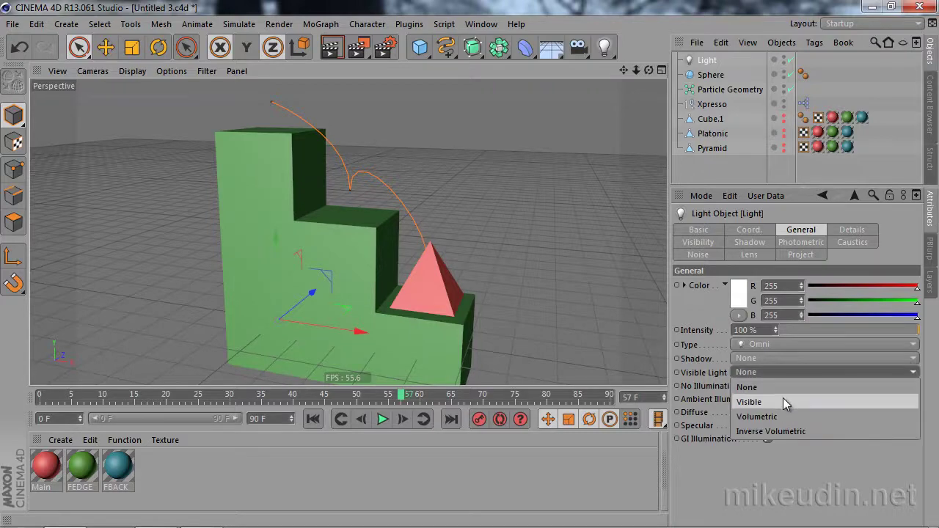
left_click(783, 398)
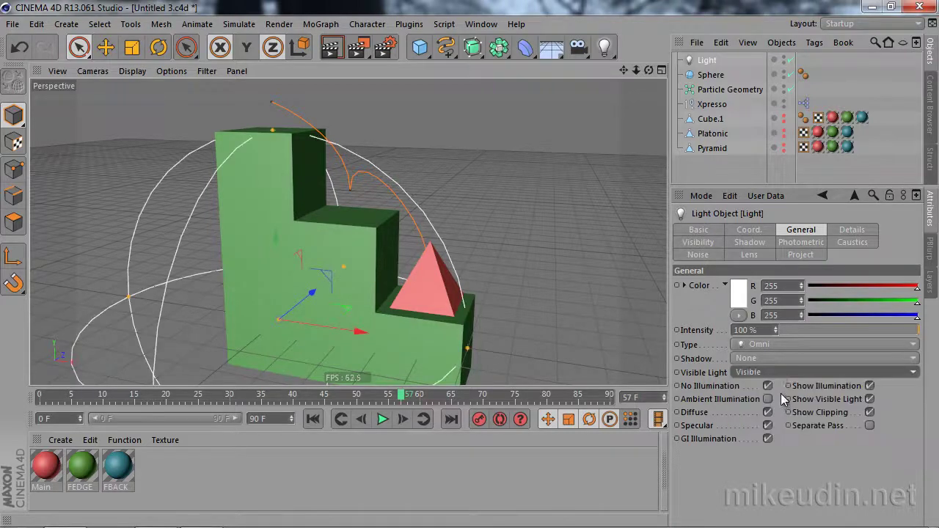
Set the light's visibility Outer Distance to 20 cm
left_click(852, 232)
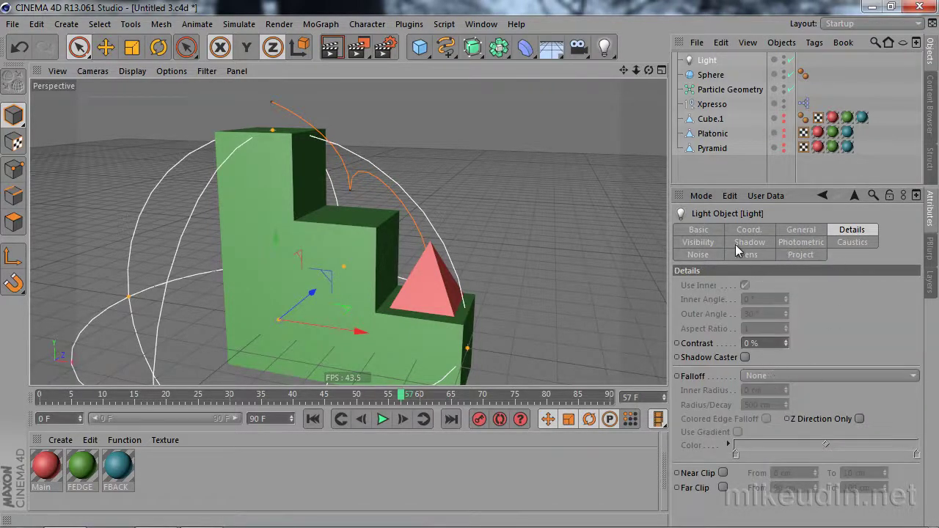
left_click(699, 243)
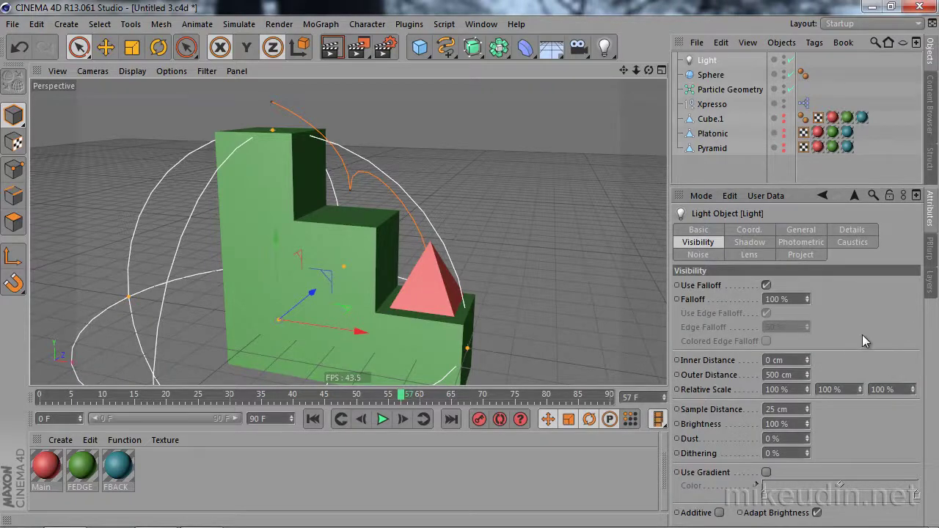
left_click(777, 375)
type("20")
key("Return")
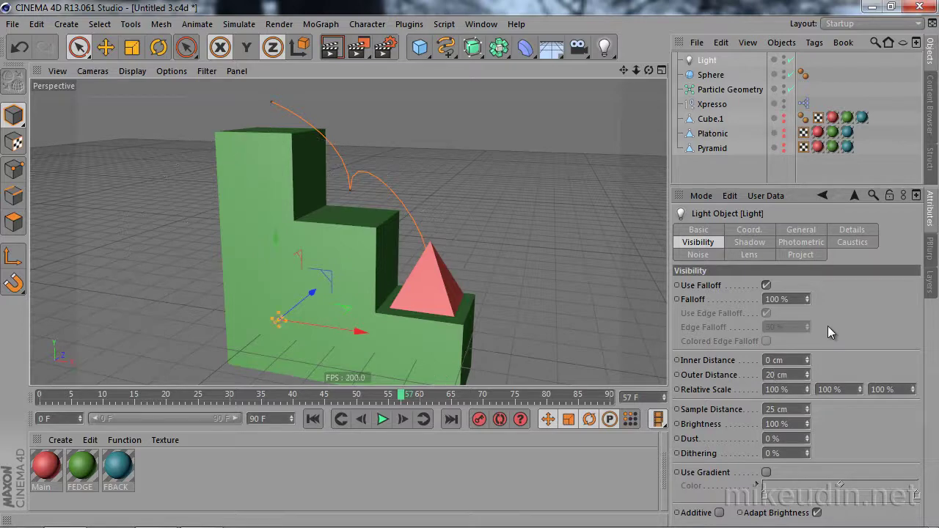
Give the light a Star 1 lens glow with Scale 10% and Brightness 50%
left_click(753, 256)
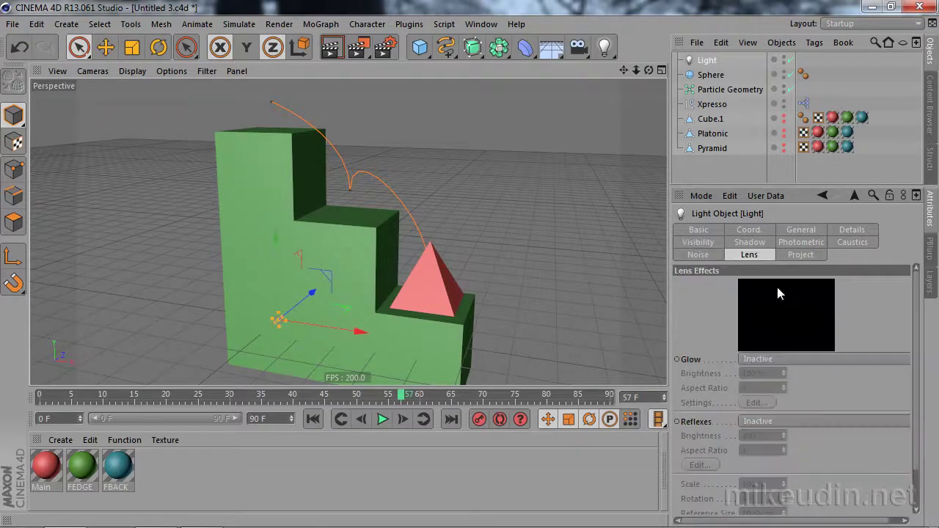
left_click(763, 361)
left_click(800, 328)
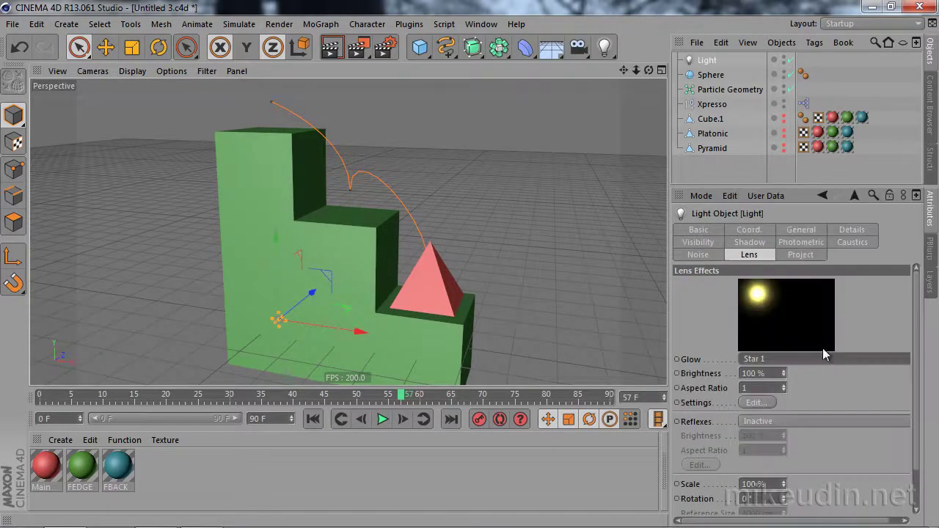
scroll(819, 452, "down", 2)
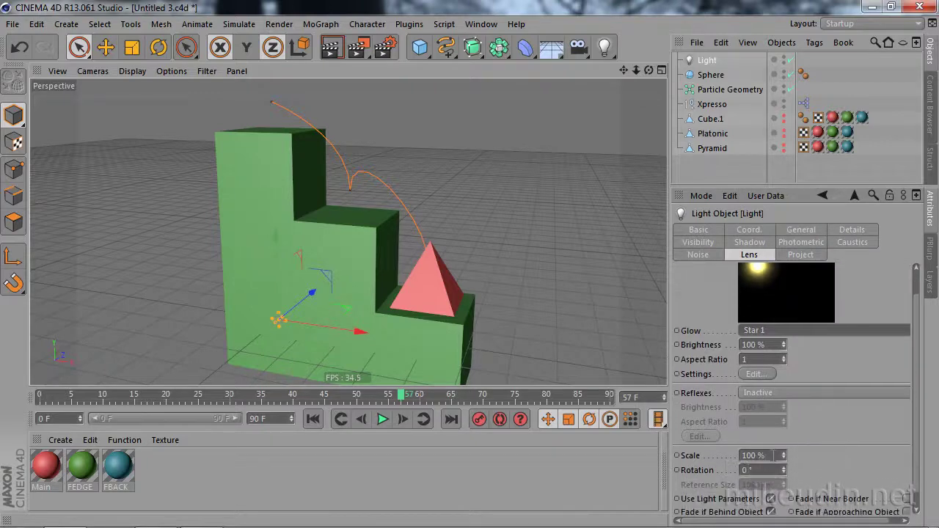
type("10")
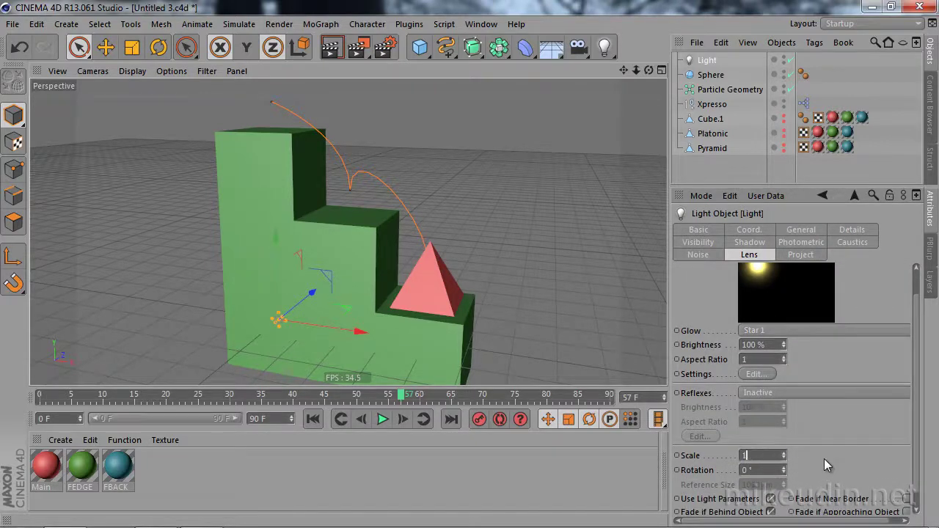
key("Return")
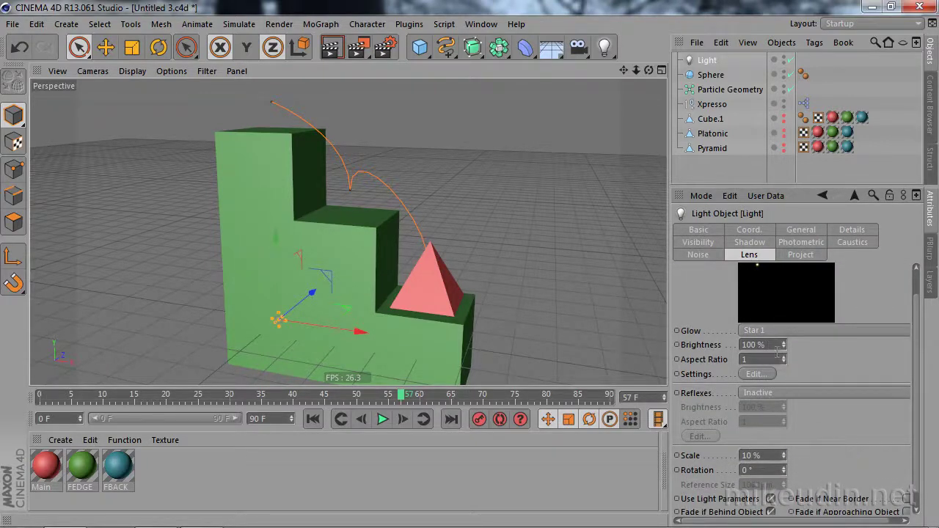
scroll(776, 352, "up", 1)
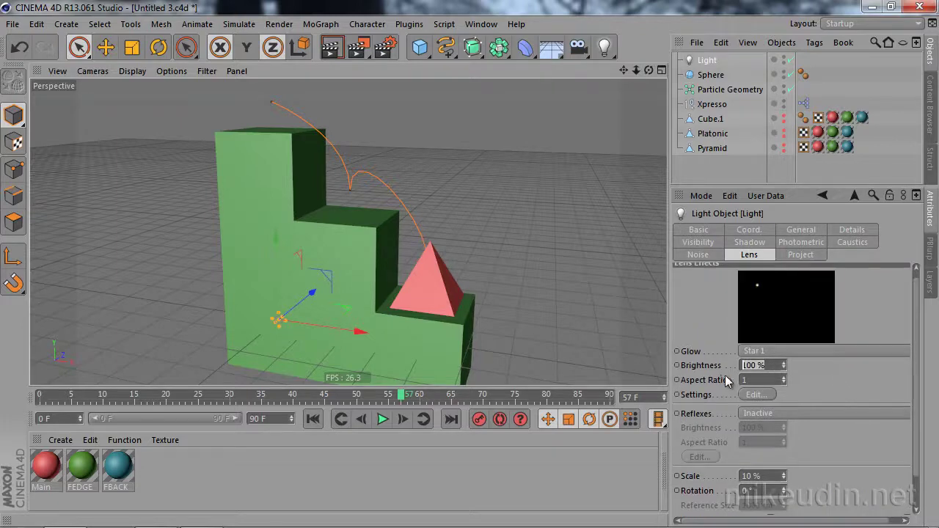
type("50")
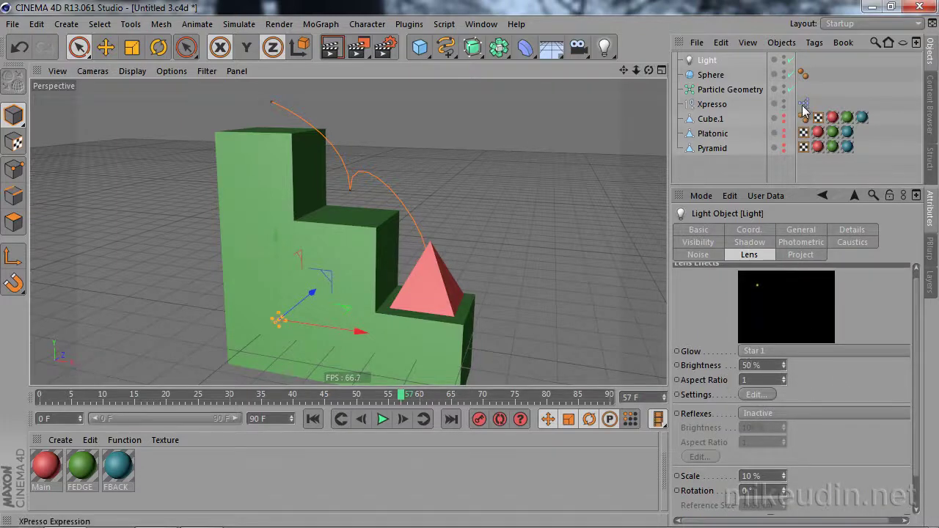
In the Xpresso graph, make the Light the PShape node's shape object
double_click(804, 106)
left_click_drag(409, 120, 440, 110)
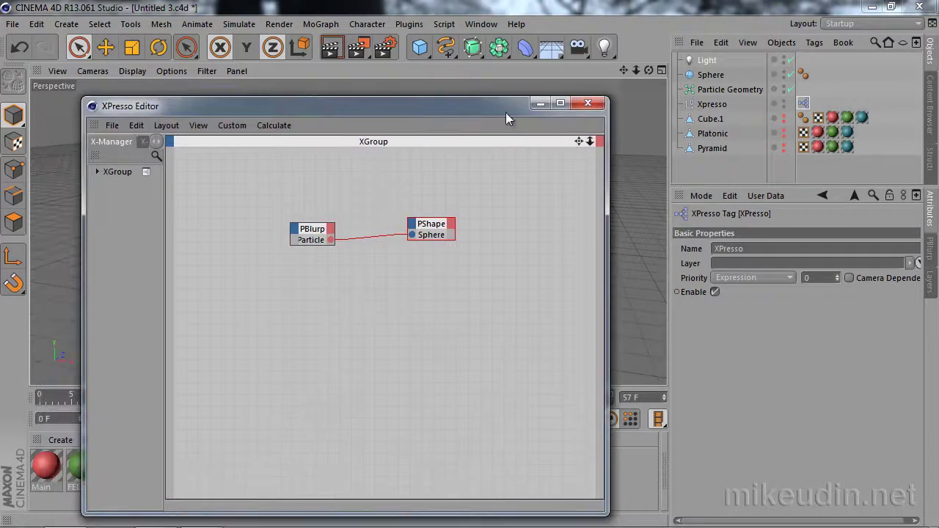
mouse_move(712, 66)
left_mouse_down()
mouse_move(441, 199)
mouse_move(432, 236)
left_mouse_up()
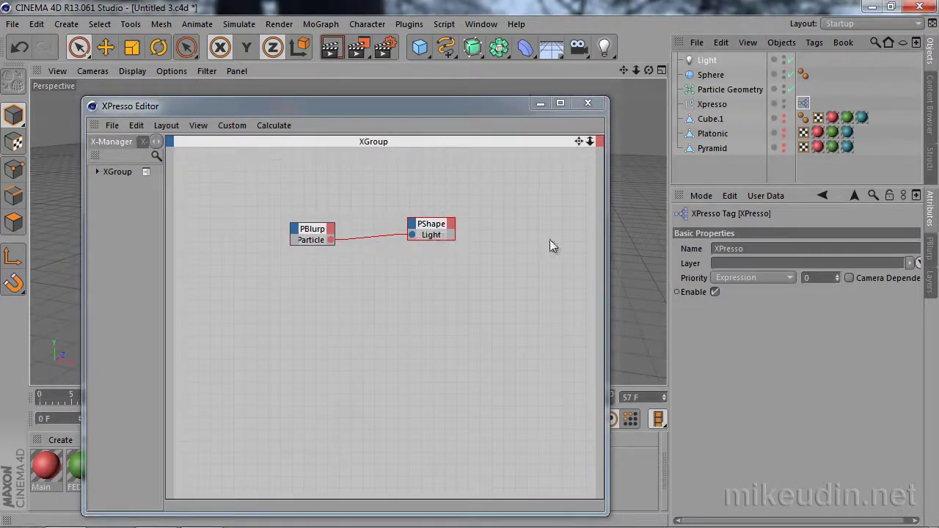
left_click(596, 106)
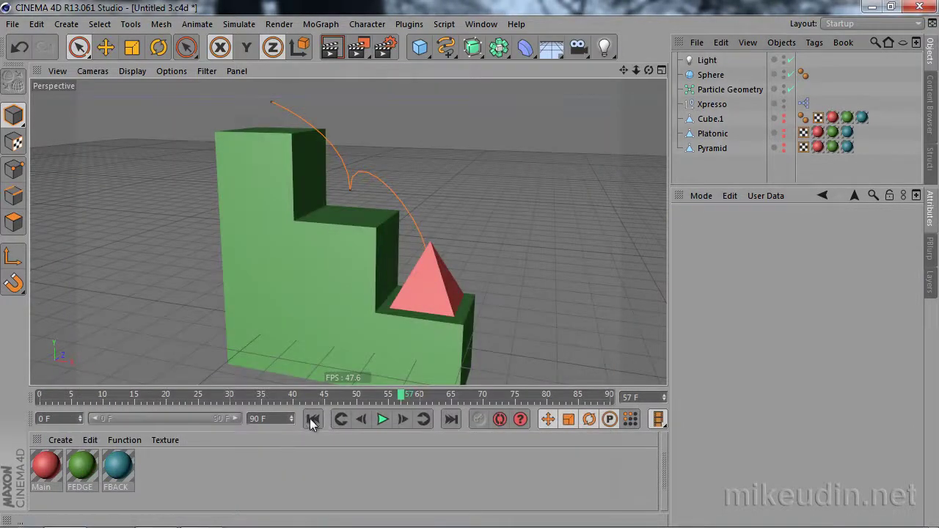
Play the animation and render the viewport to see the fragments as white lights
left_click(387, 419)
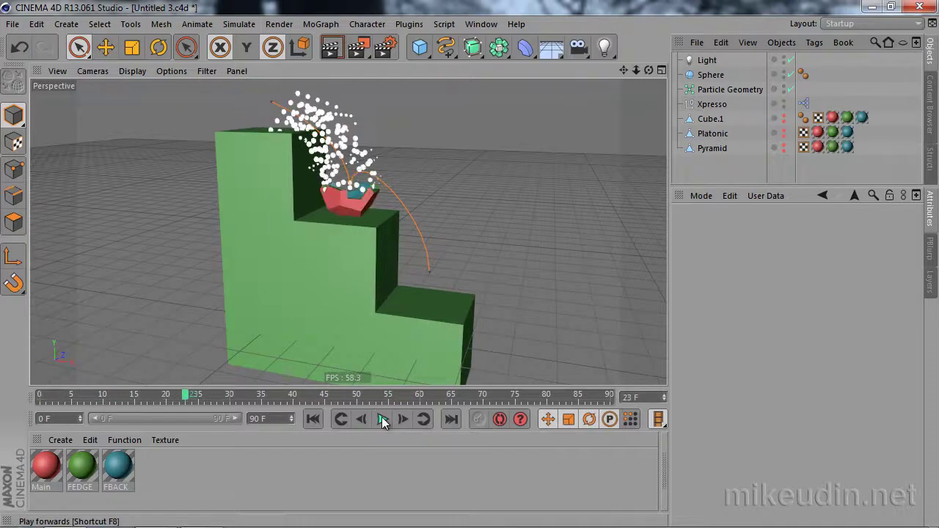
left_click(333, 50)
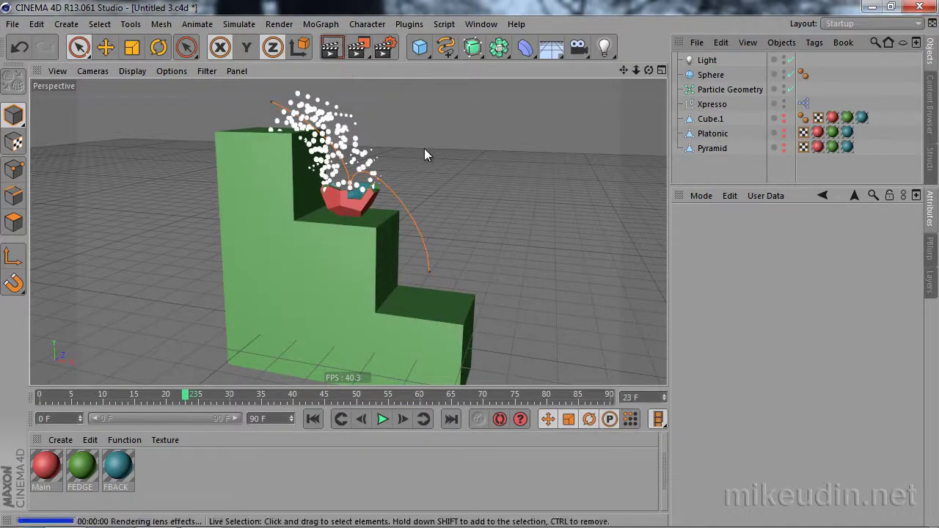
mouse_move(404, 211)
left_mouse_down("alt")
mouse_move(425, 256)
mouse_move(375, 259)
mouse_move(402, 253)
mouse_move(371, 235)
left_mouse_up("alt")
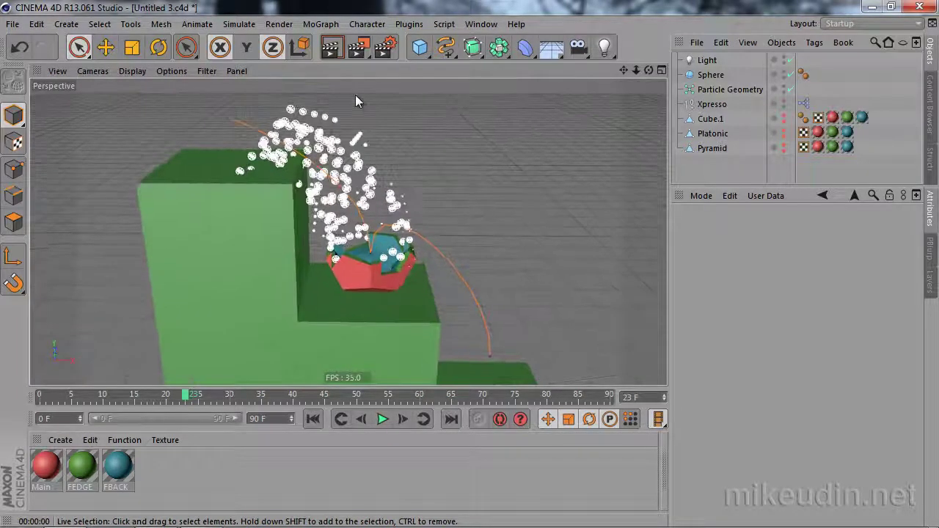
Render the viewport again at frame 50 to preview the glowing particles, then show PBlurp's parameters
left_click(333, 50)
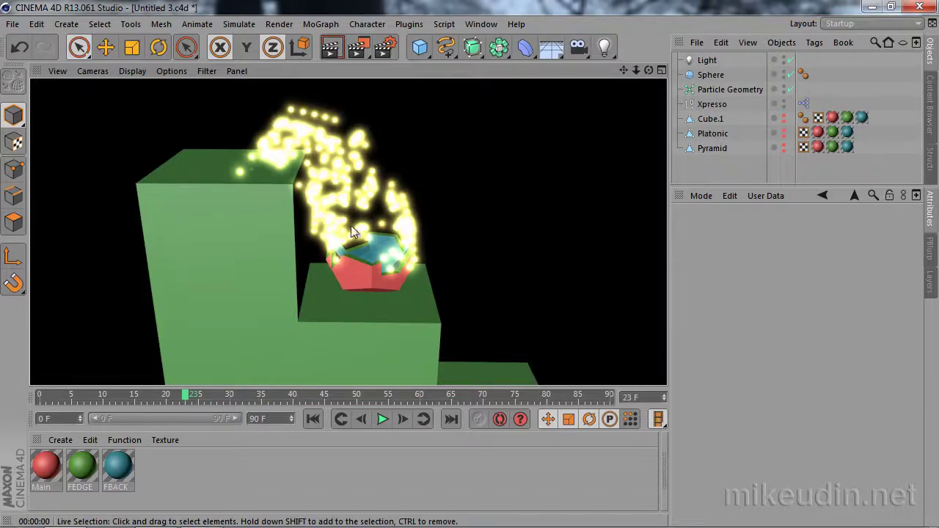
mouse_move(318, 234)
left_mouse_down("alt")
mouse_move(406, 223)
mouse_move(497, 254)
mouse_move(448, 218)
left_mouse_up("alt")
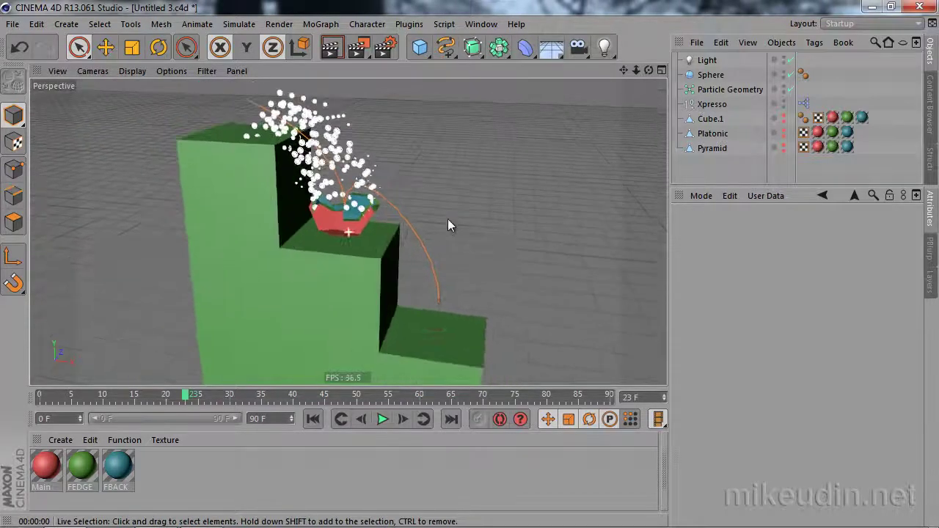
left_click(384, 417)
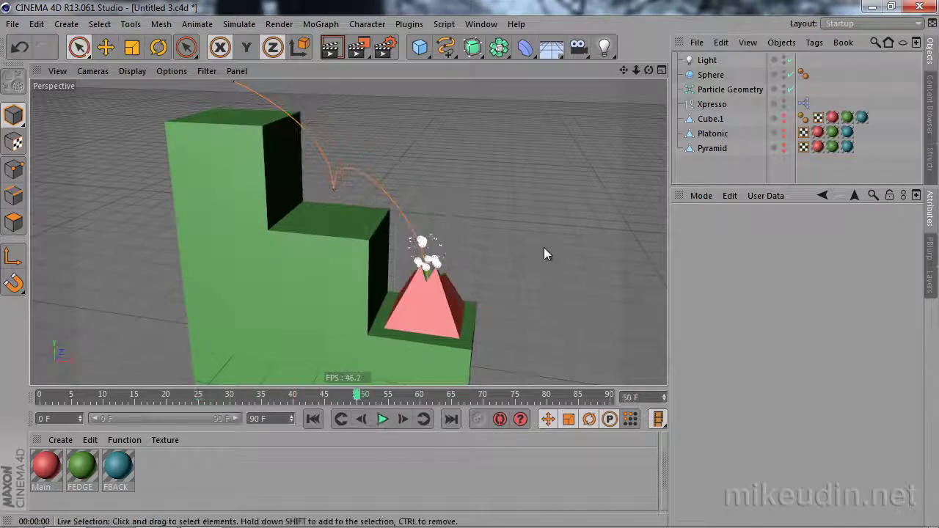
left_click(332, 47)
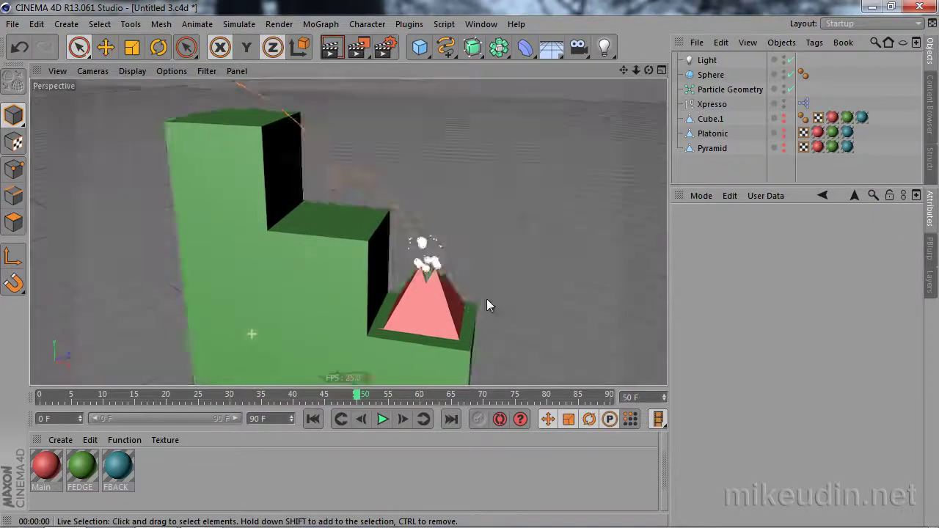
mouse_move(487, 298)
left_mouse_down("alt")
mouse_move(509, 325)
mouse_move(524, 287)
mouse_move(513, 252)
left_mouse_up("alt")
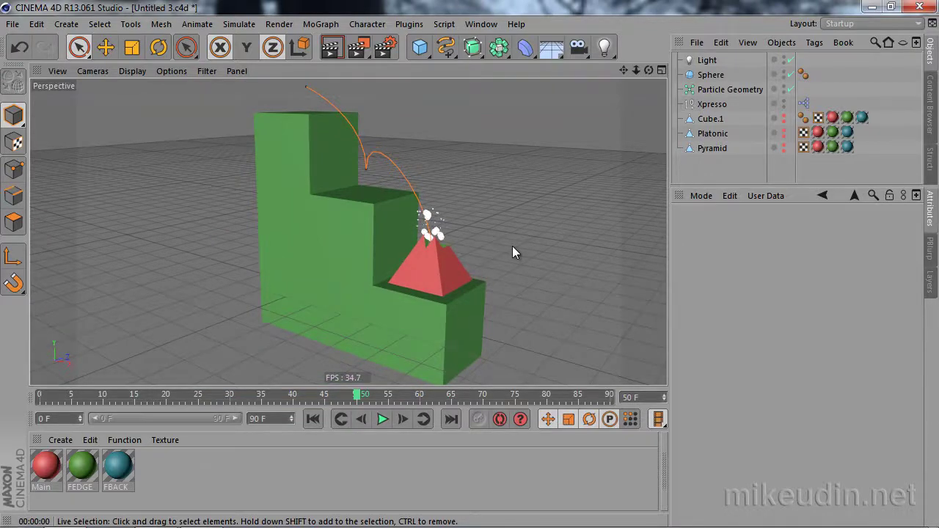
left_click(929, 249)
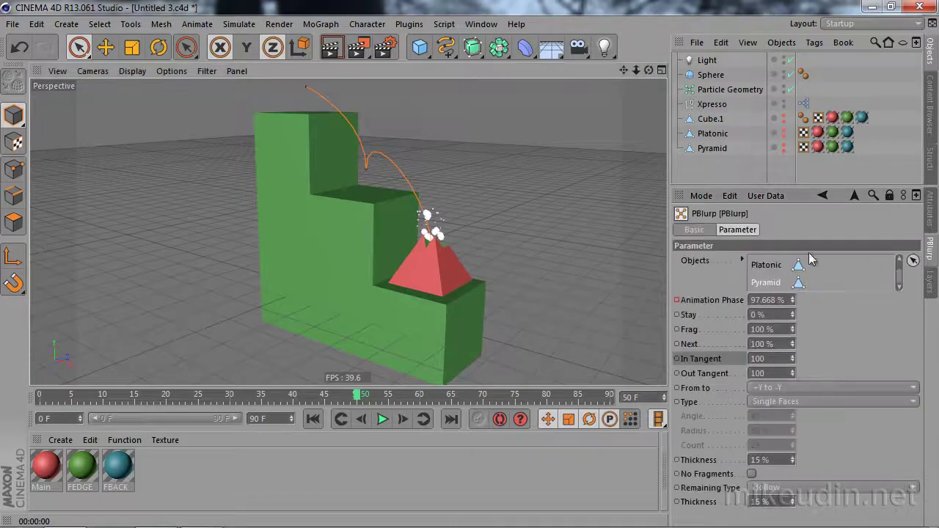